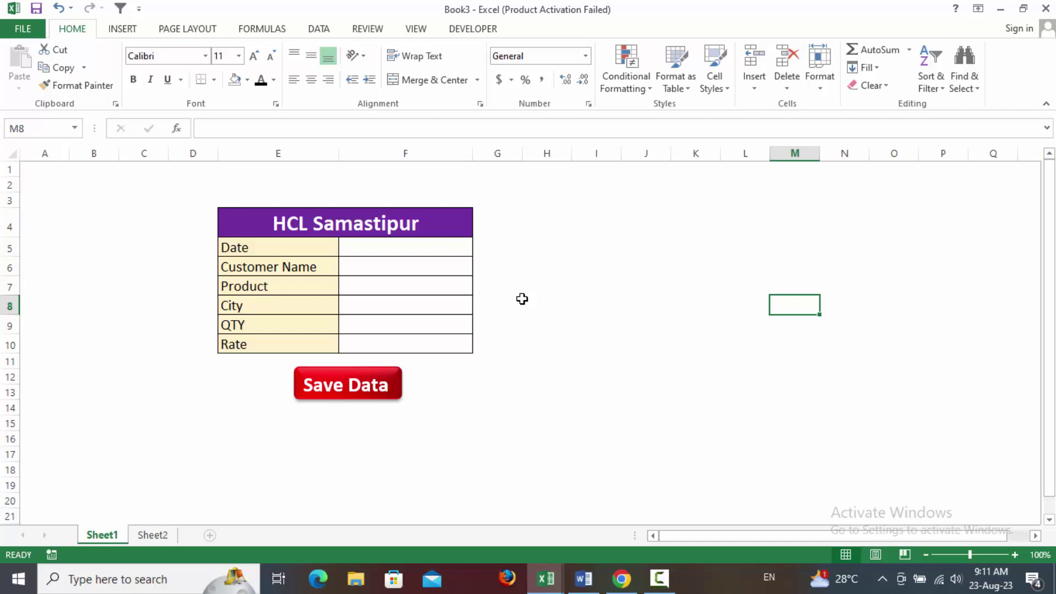
Step: Look over the Hindustan Computer Limited database on Sheet2, then return to the entry form
{"action": "left_click", "coordinate": [393, 250]}
{"action": "left_click", "coordinate": [391, 262]}
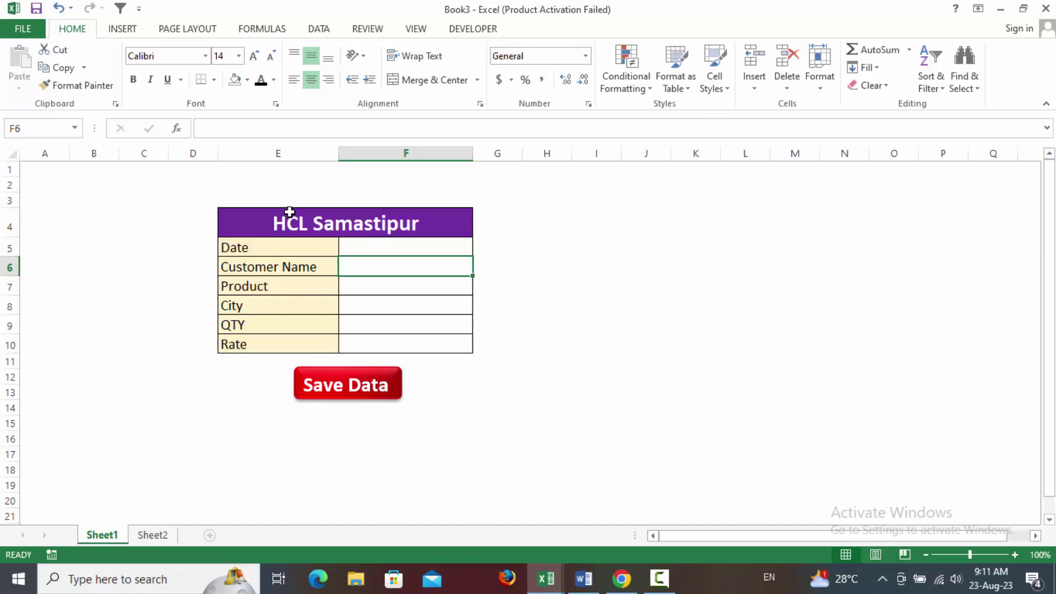
{"action": "left_click", "coordinate": [162, 536]}
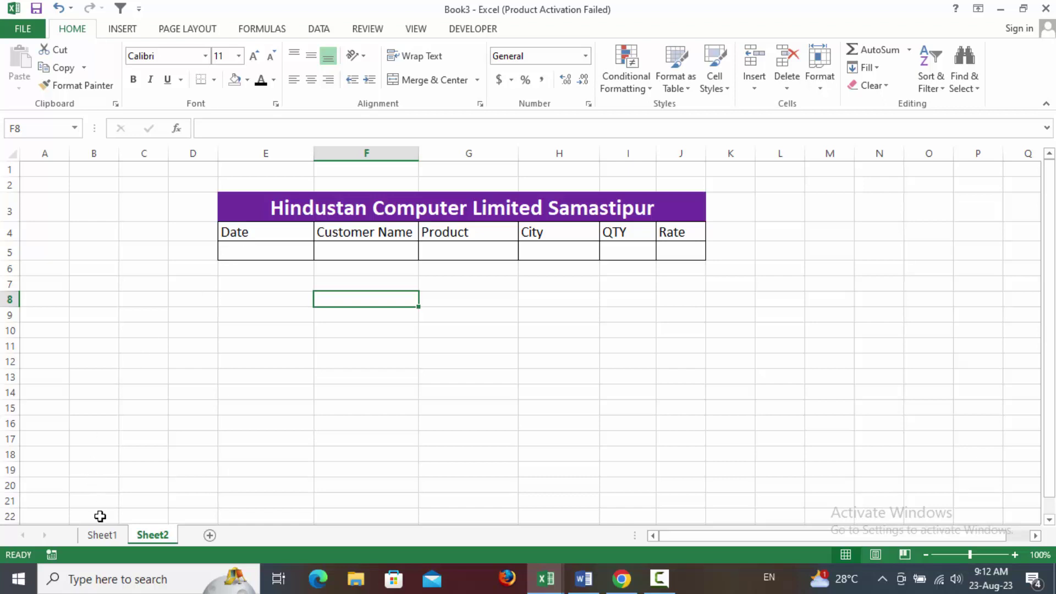
{"action": "left_click", "coordinate": [101, 536]}
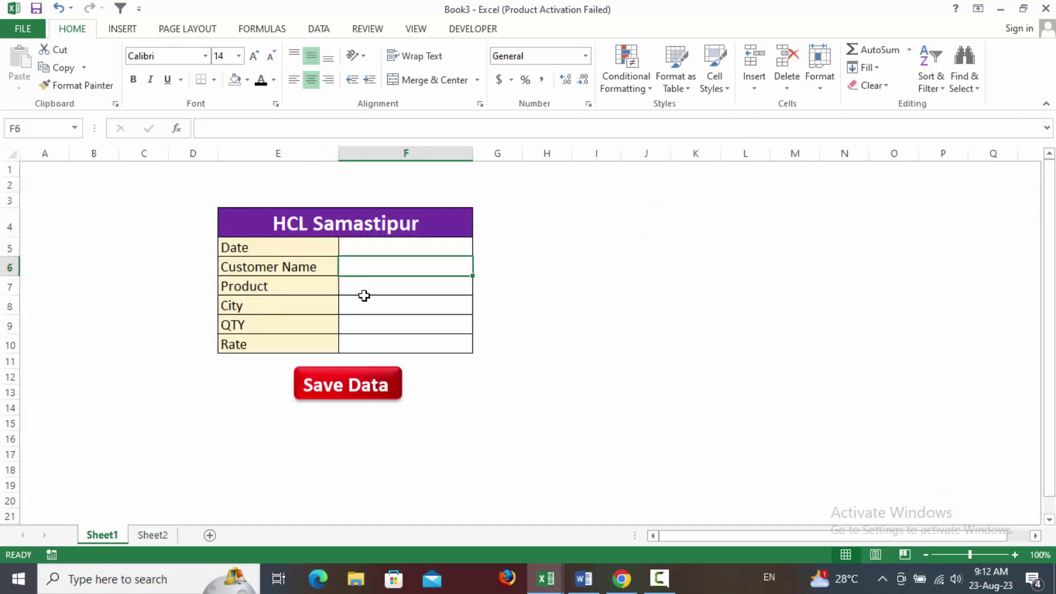
Step: Enter date 10 Aug 2023, the customer's name and product Mouse in the form
{"action": "left_click", "coordinate": [384, 251]}
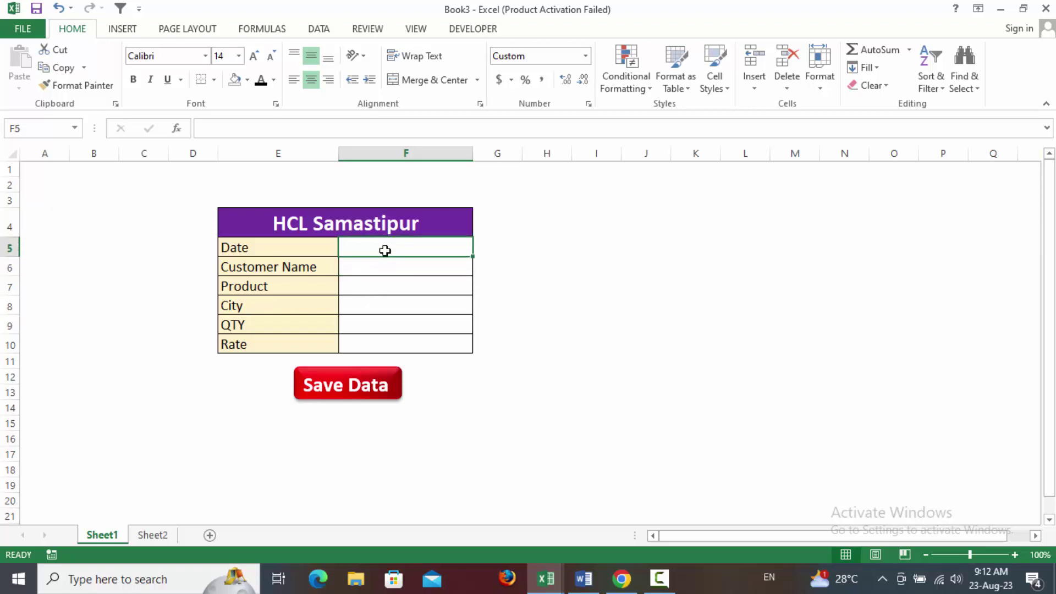
{"action": "type", "text": "10"}
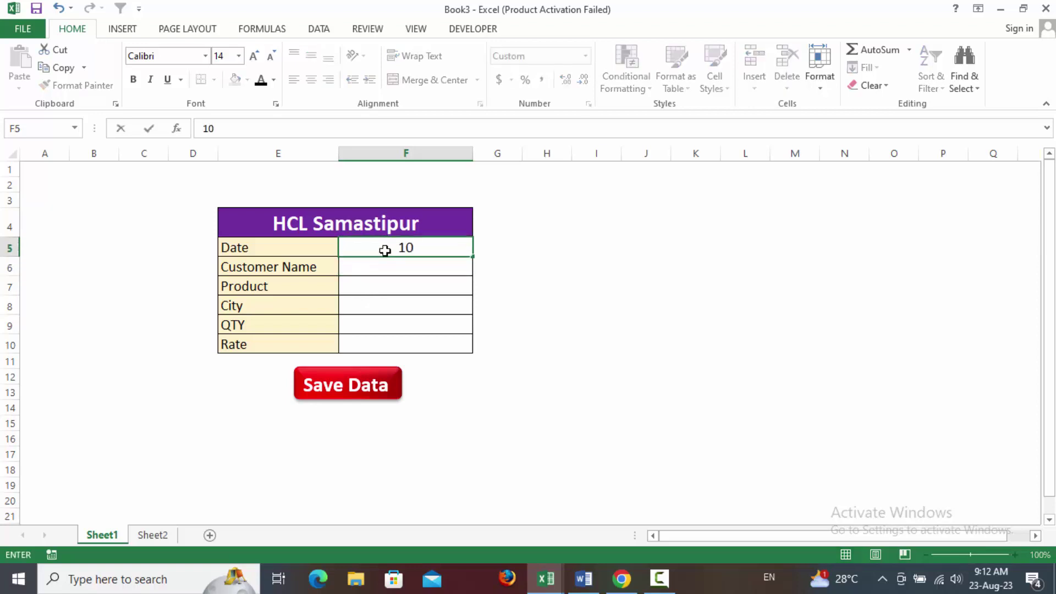
{"action": "type", "text": " Aug 202"}
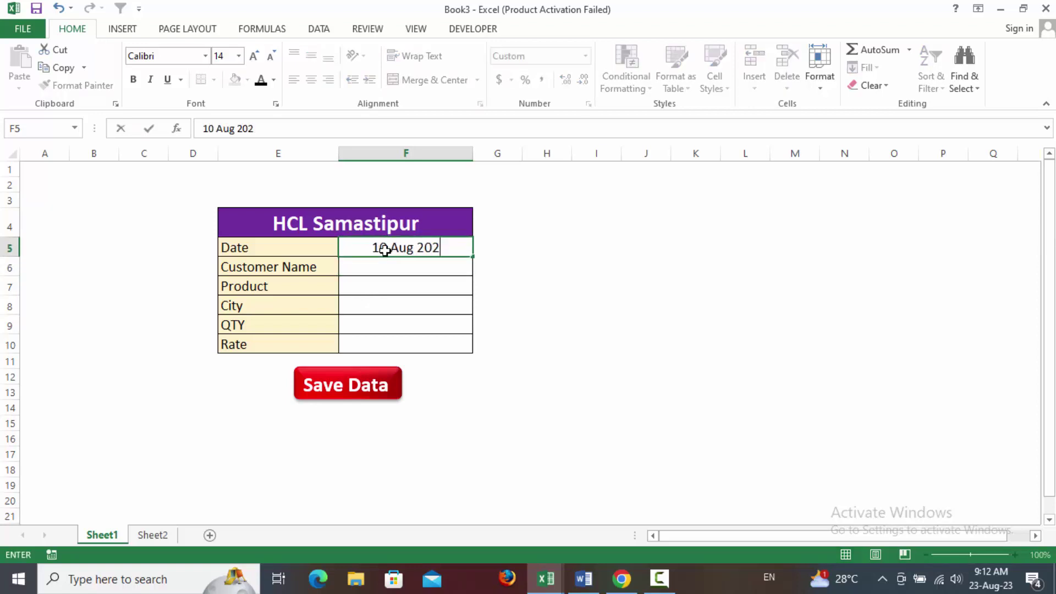
{"action": "type", "text": "3"}
{"action": "key", "text": "Return"}
{"action": "type", "text": "Ganes"}
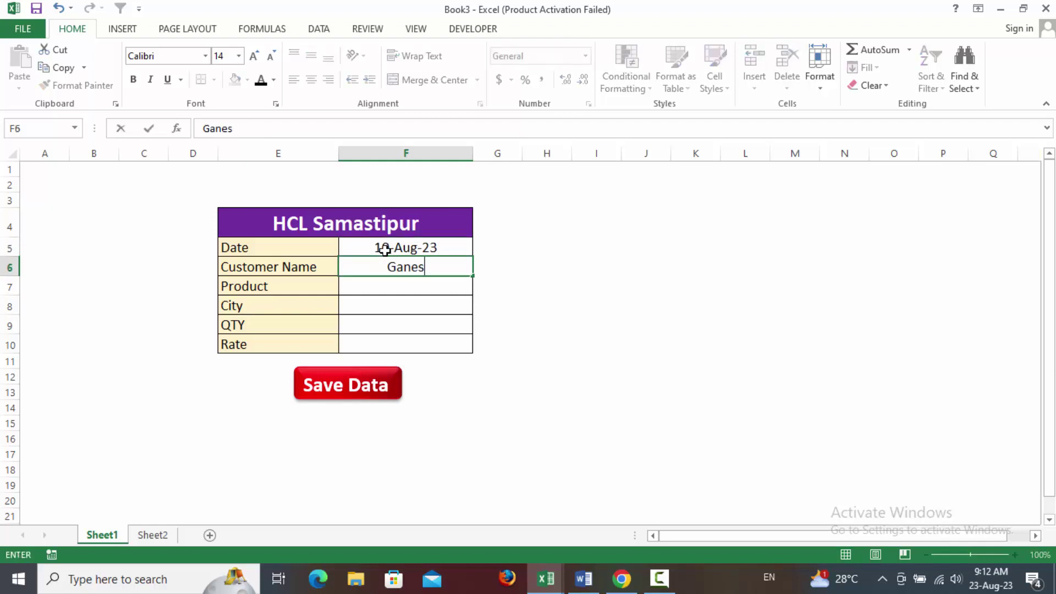
{"action": "type", "text": "h"}
{"action": "key", "text": "Return"}
{"action": "type", "text": "Mou"}
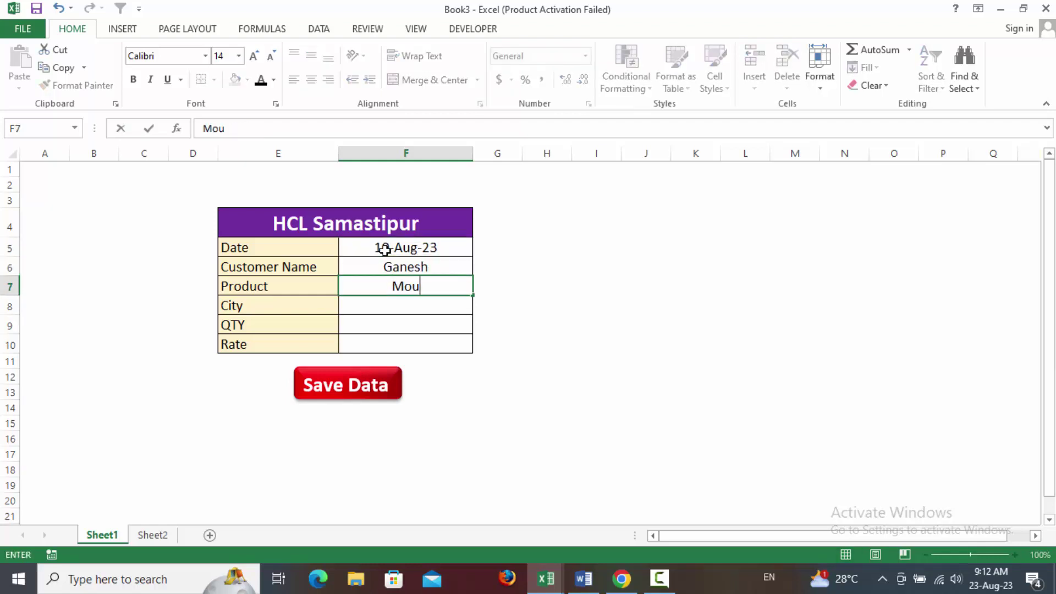
{"action": "type", "text": "se"}
{"action": "key", "text": "Return"}
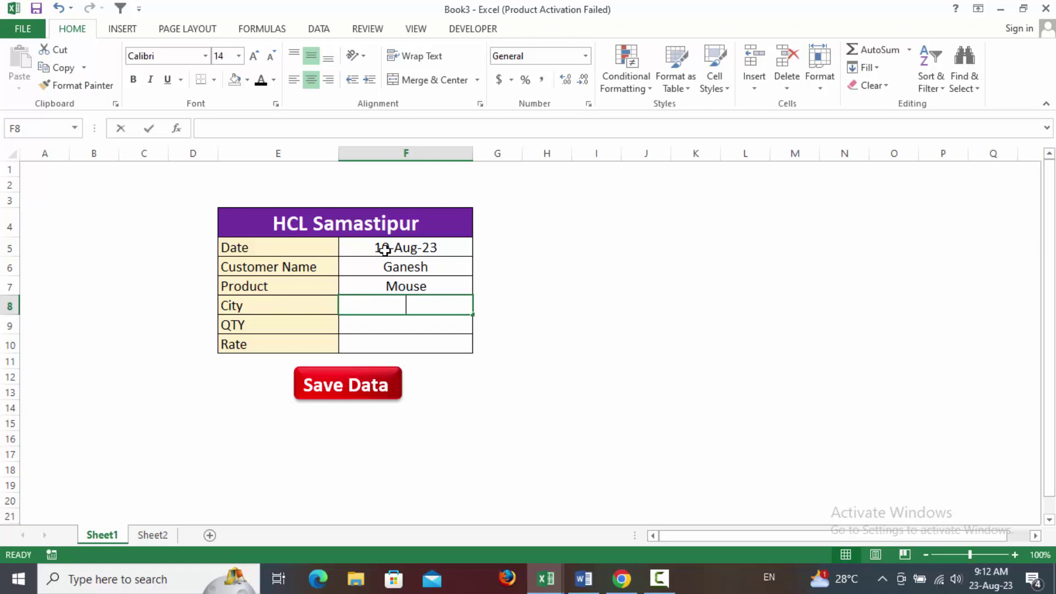
Step: Enter city Samastipur, QTY 10 and rate 120, save the record, and check it on Sheet2
{"action": "type", "text": "Samastipur"}
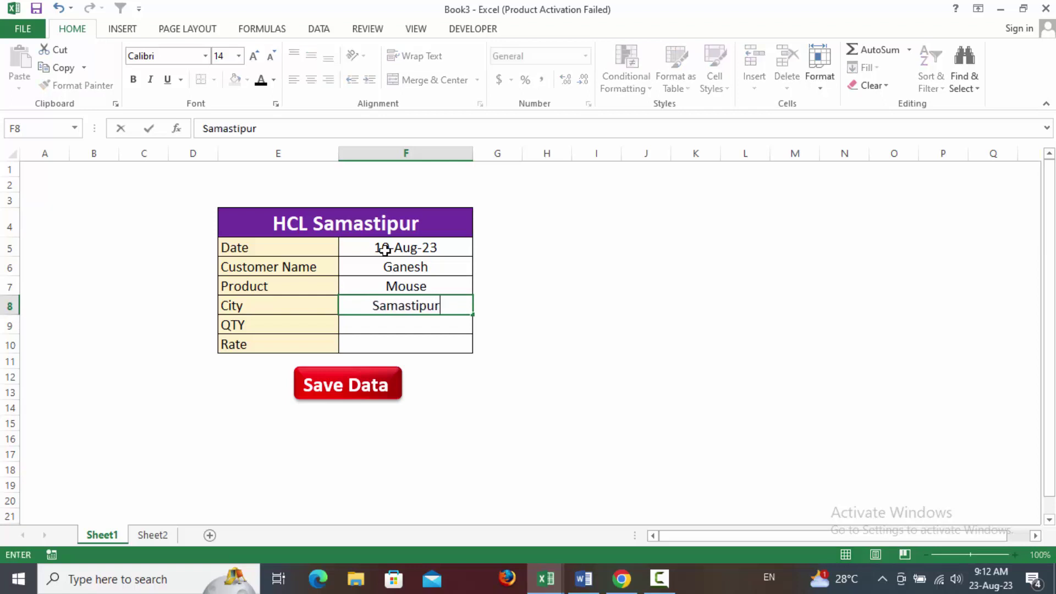
{"action": "key", "text": "Return"}
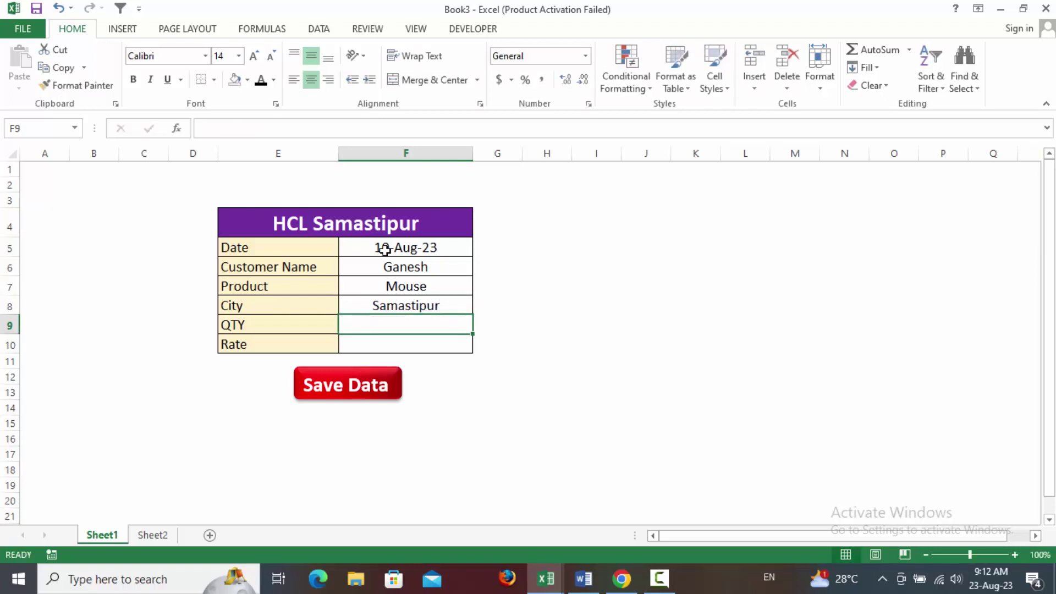
{"action": "type", "text": "10"}
{"action": "key", "text": "Return"}
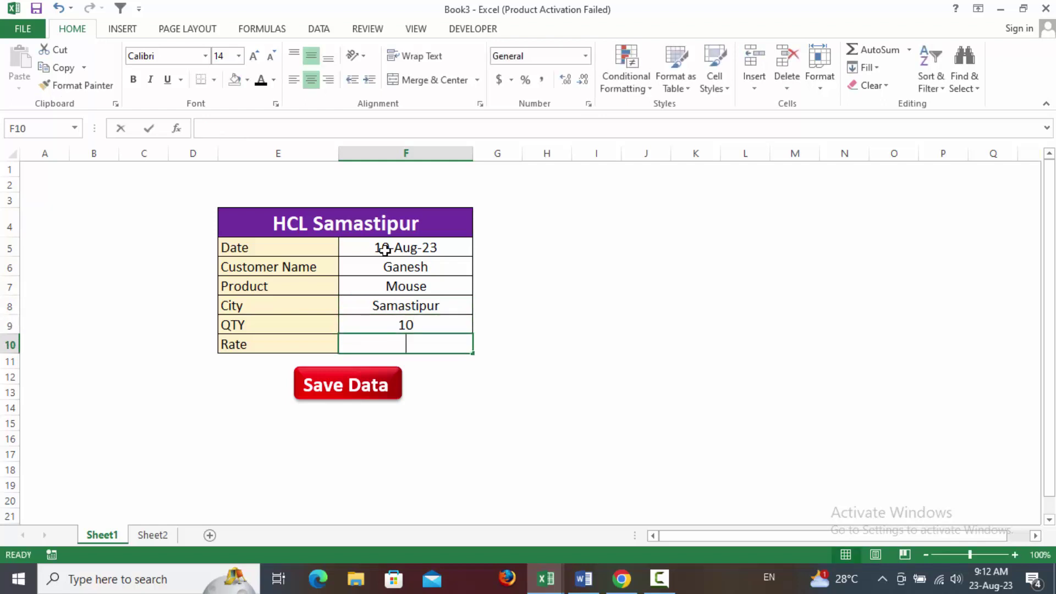
{"action": "type", "text": "120"}
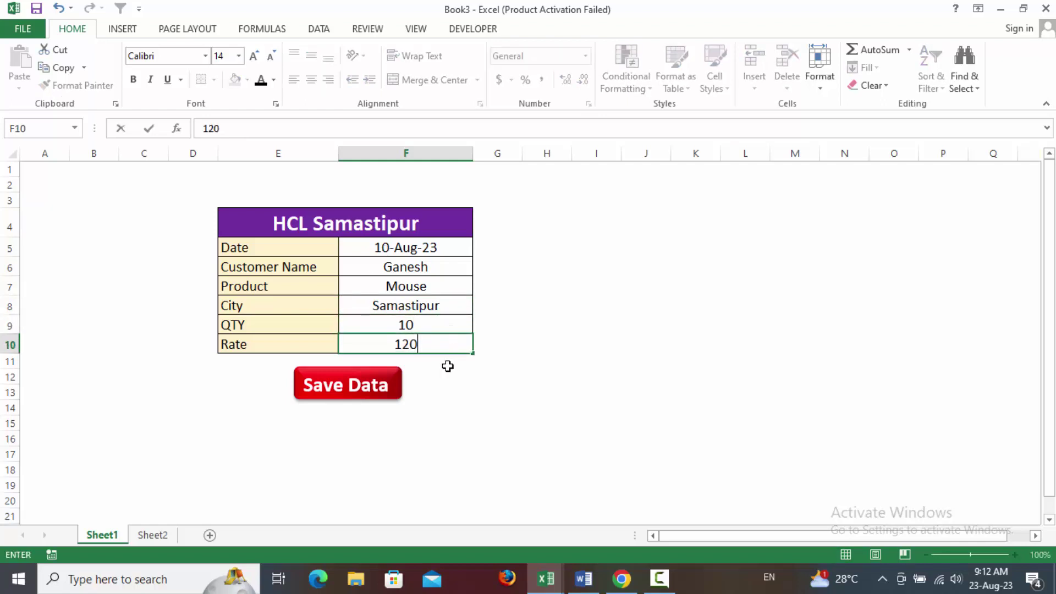
{"action": "key", "text": "Return"}
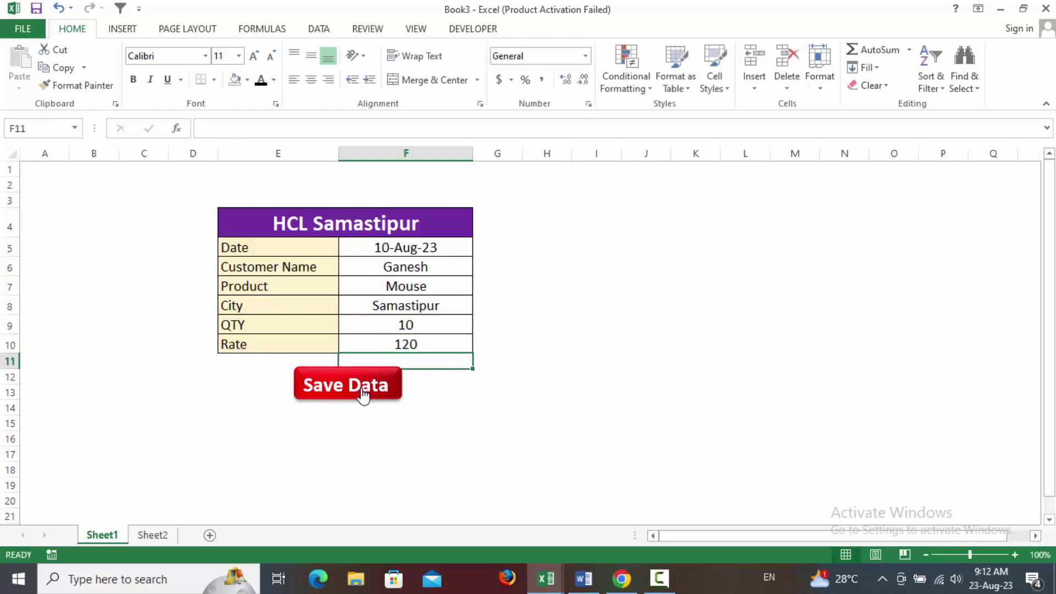
{"action": "left_click", "coordinate": [363, 396]}
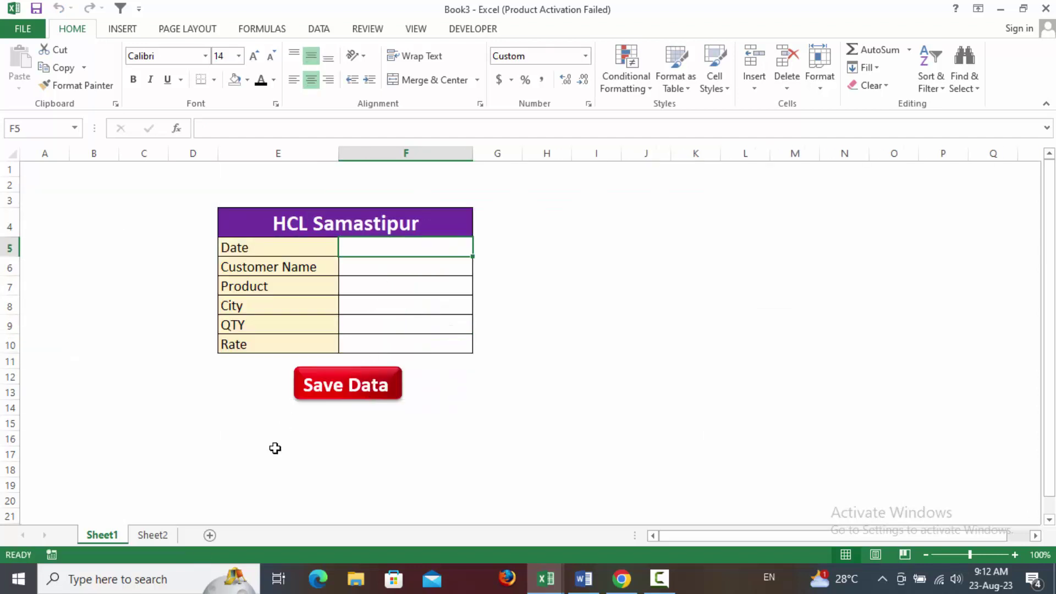
{"action": "left_click", "coordinate": [153, 535]}
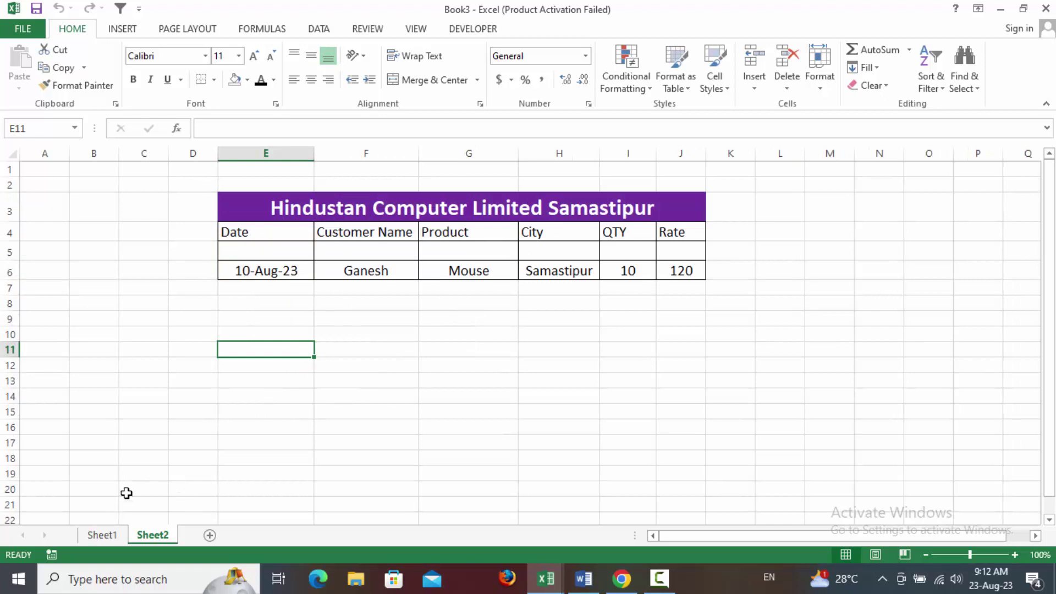
Step: On the Sheet1 form, enter date 10 Aug 2023, the customer's name and product Monitor
{"action": "left_click", "coordinate": [102, 535]}
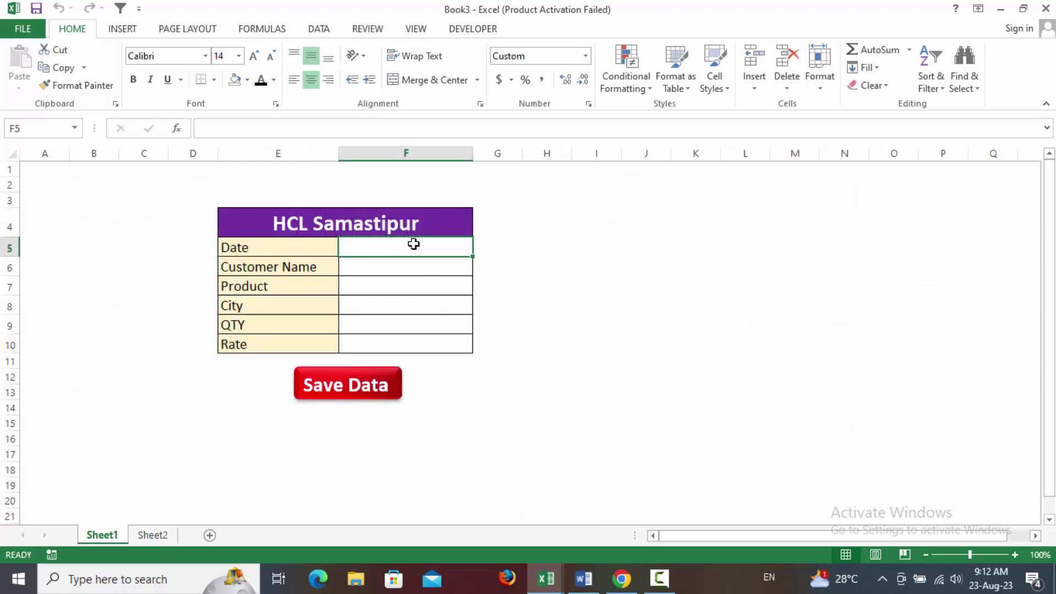
{"action": "type", "text": "10"}
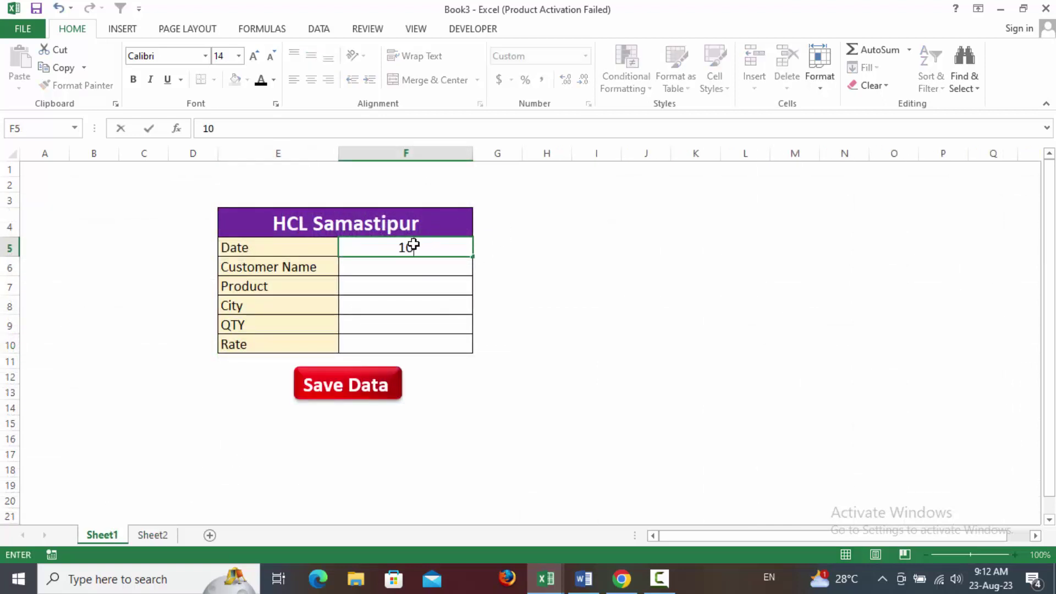
{"action": "type", "text": " Aug"}
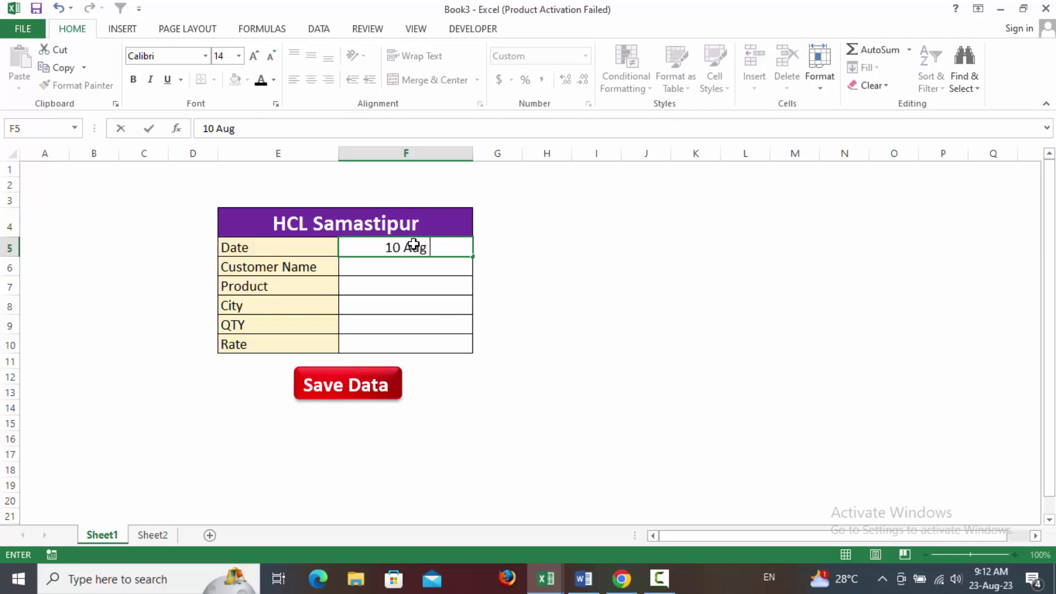
{"action": "type", "text": "2023"}
{"action": "key", "text": "Return"}
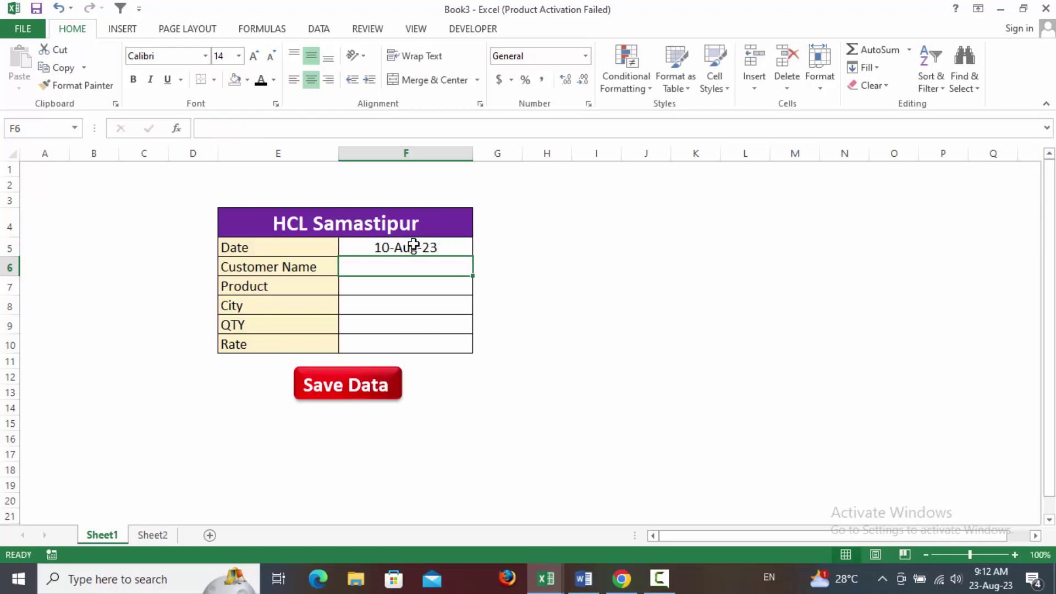
{"action": "type", "text": "Ajay"}
{"action": "key", "text": "Return"}
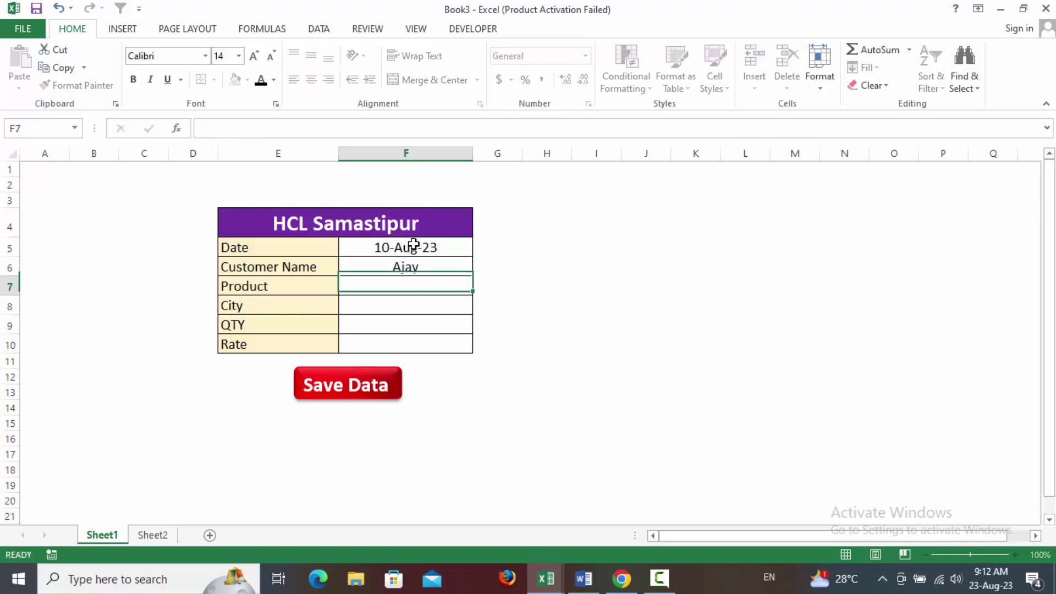
{"action": "type", "text": "Monj"}
{"action": "key", "text": "BackSpace"}
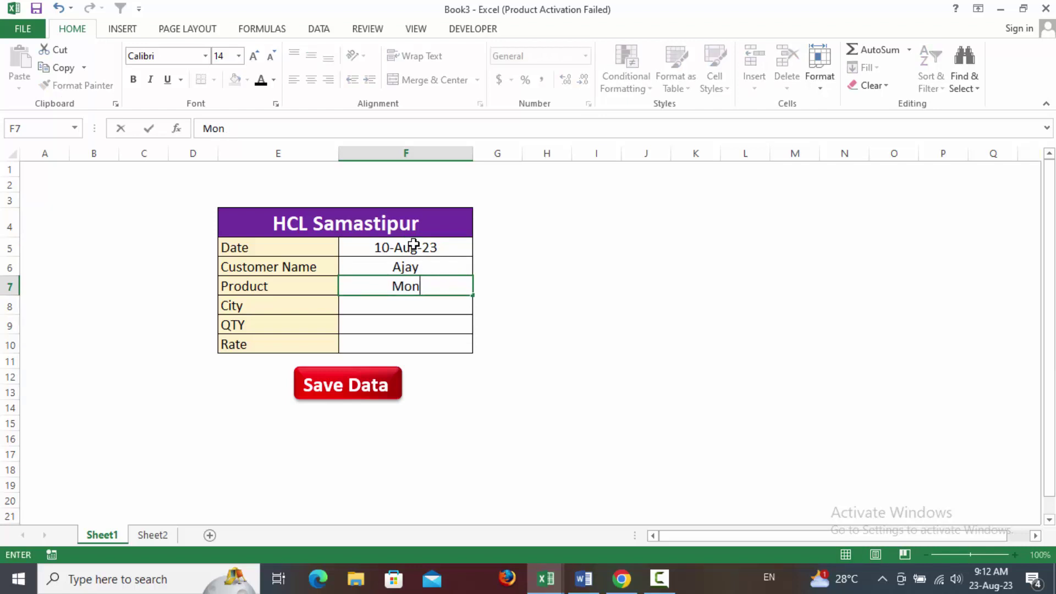
{"action": "type", "text": "itor"}
{"action": "key", "text": "Return"}
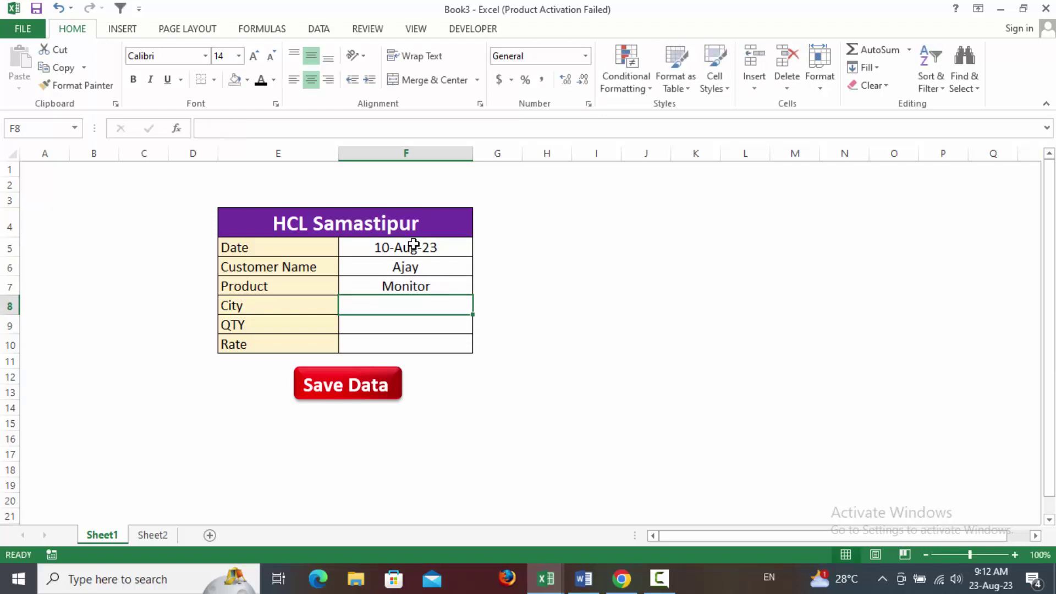
Step: Enter city Darbhanga, QTY 5 and rate 4500, save the record, and view Sheet2
{"action": "type", "text": "Darbhanga"}
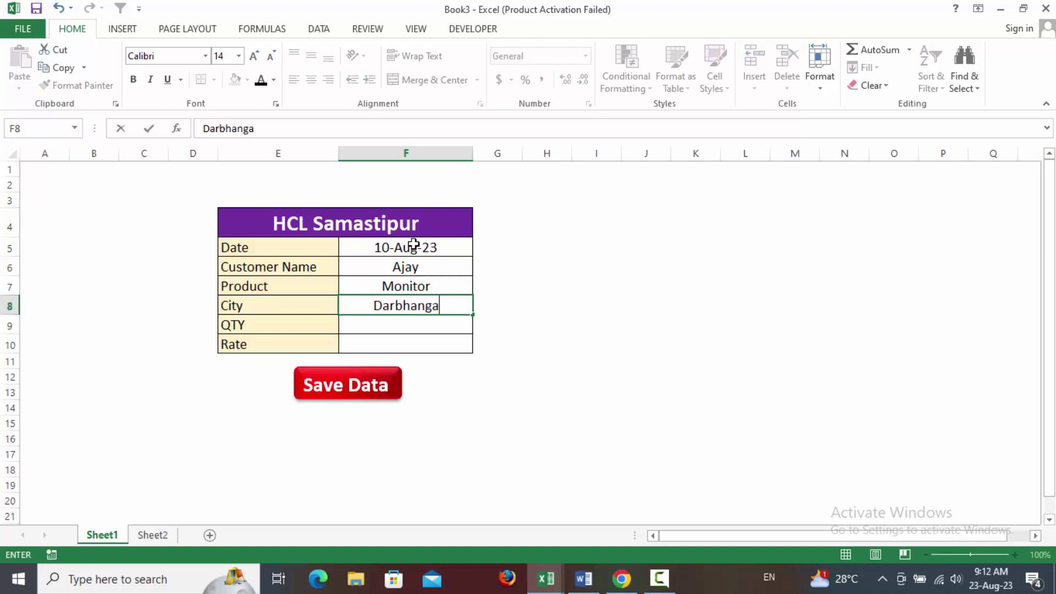
{"action": "key", "text": "Return"}
{"action": "type", "text": "5"}
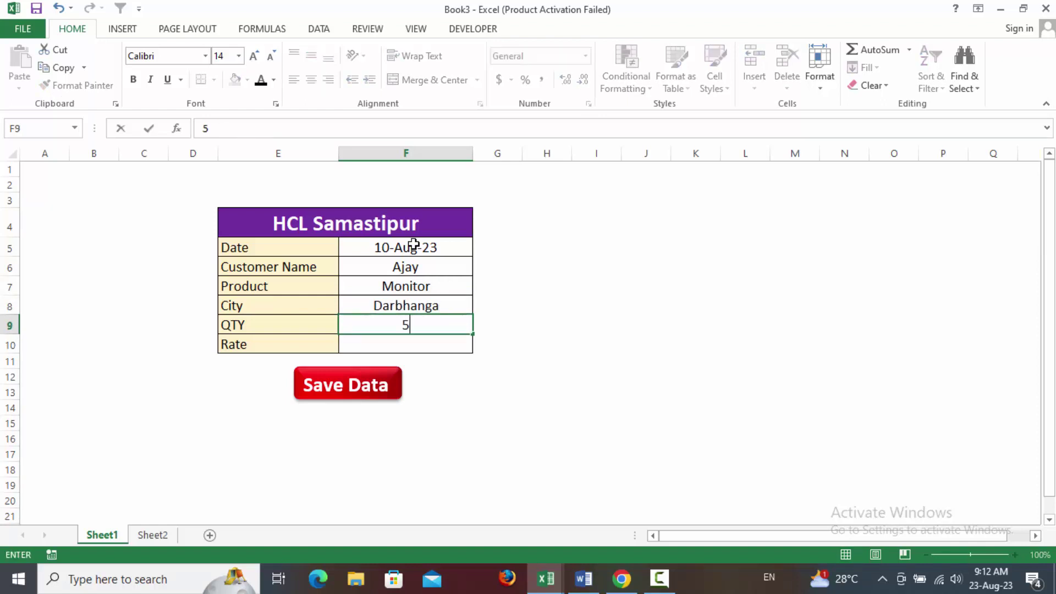
{"action": "key", "text": "Return"}
{"action": "type", "text": "4500"}
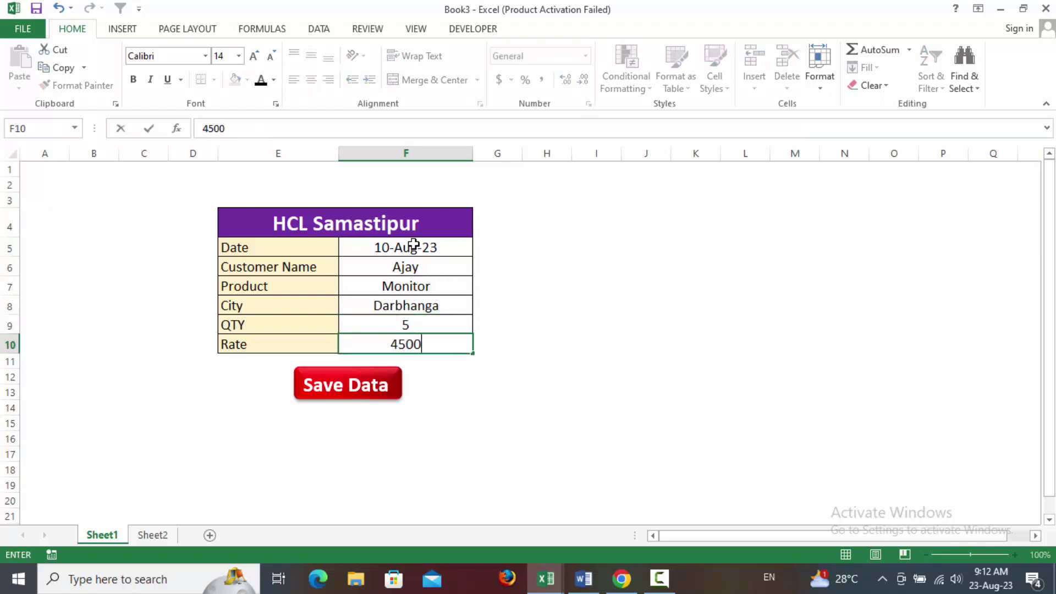
{"action": "left_click", "coordinate": [436, 393]}
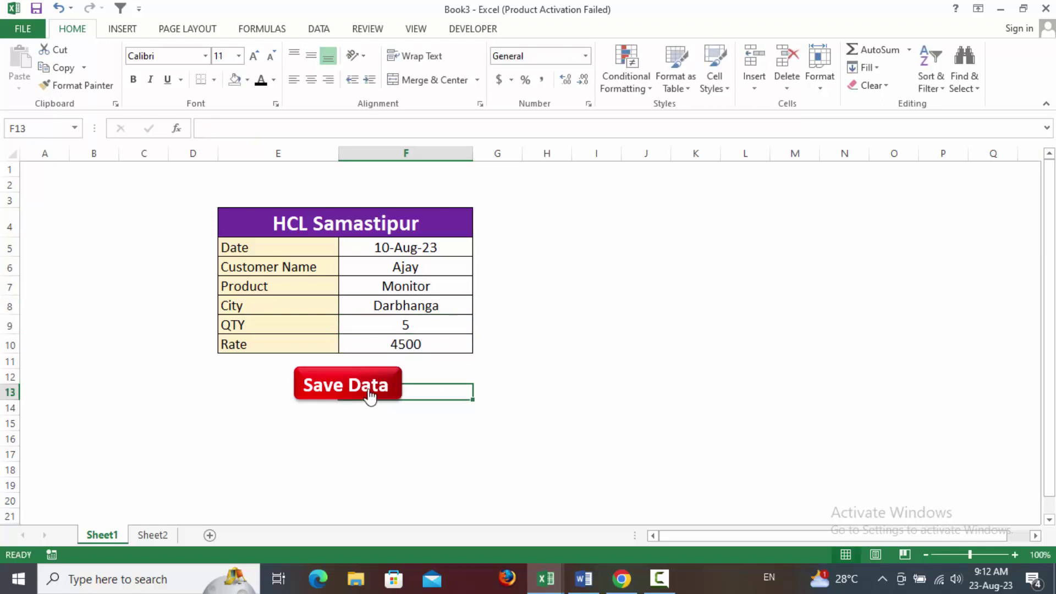
{"action": "left_click", "coordinate": [367, 392]}
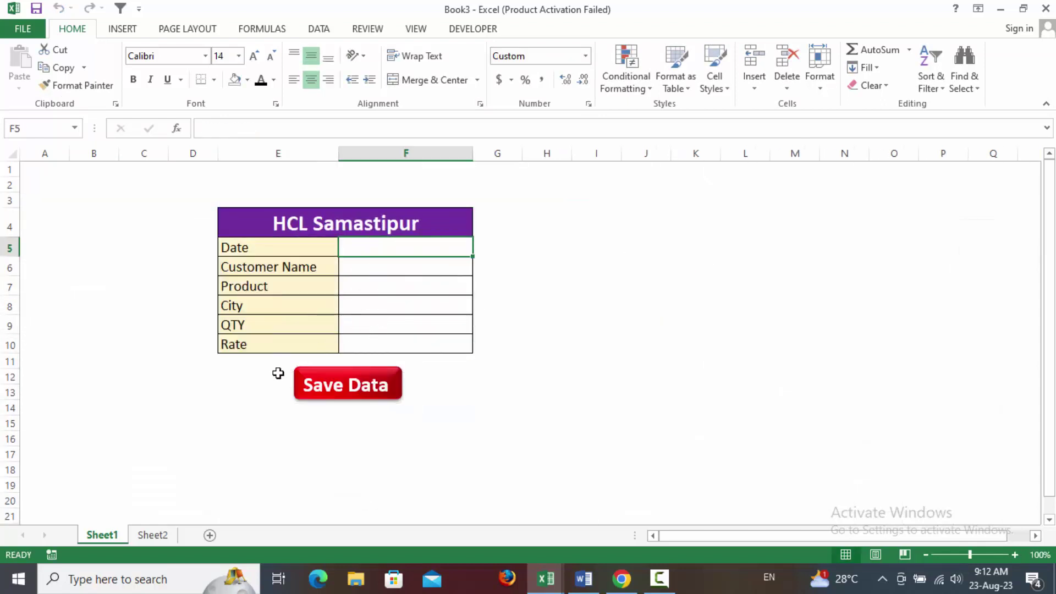
{"action": "left_click", "coordinate": [152, 535]}
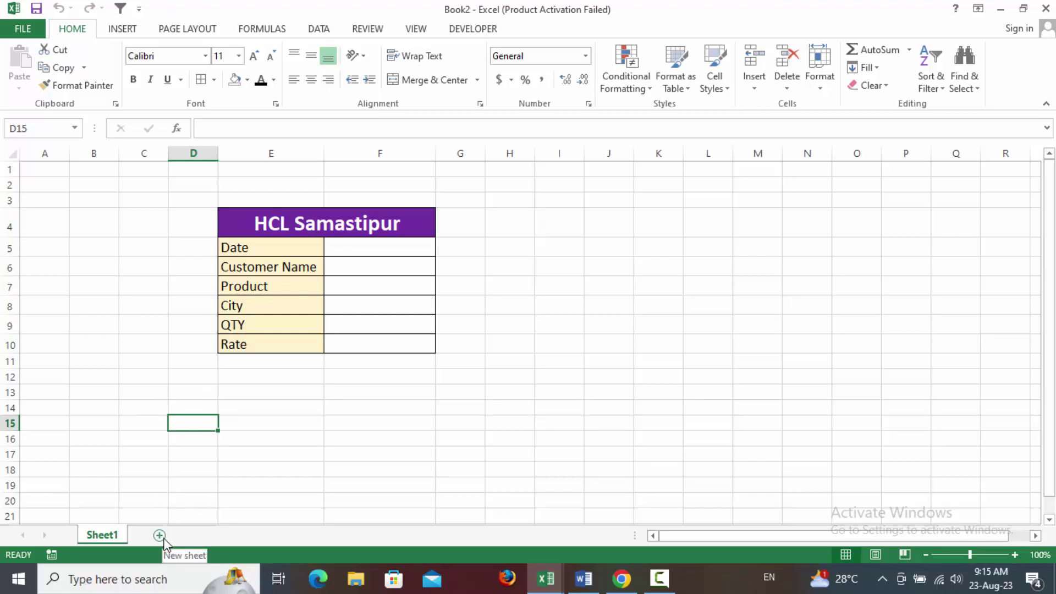
Step: Add a blank Sheet3, then go back to the Sheet1 entry form
{"action": "left_click", "coordinate": [163, 538]}
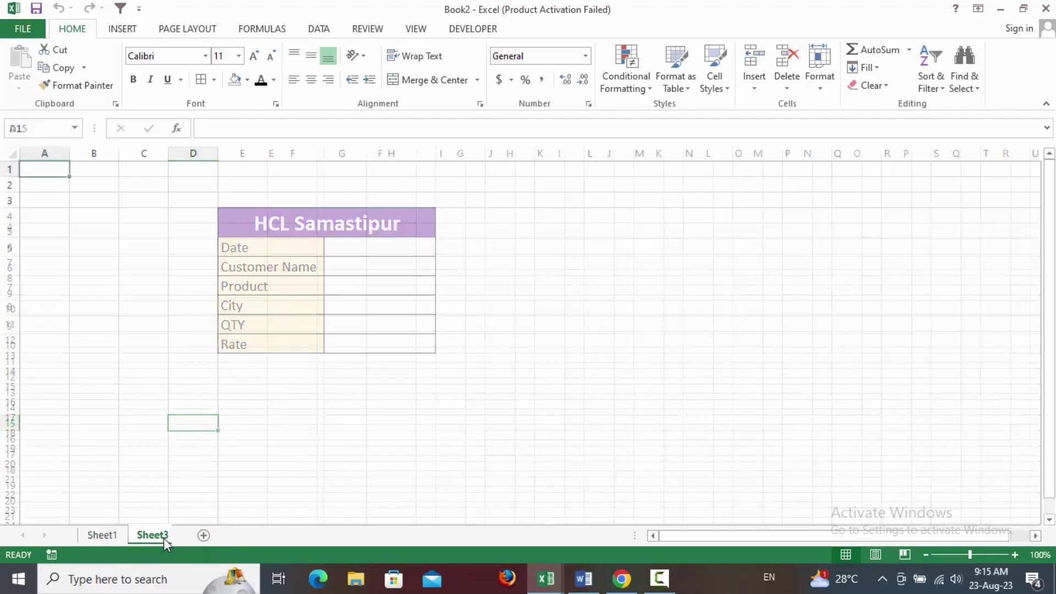
{"action": "left_click", "coordinate": [107, 536]}
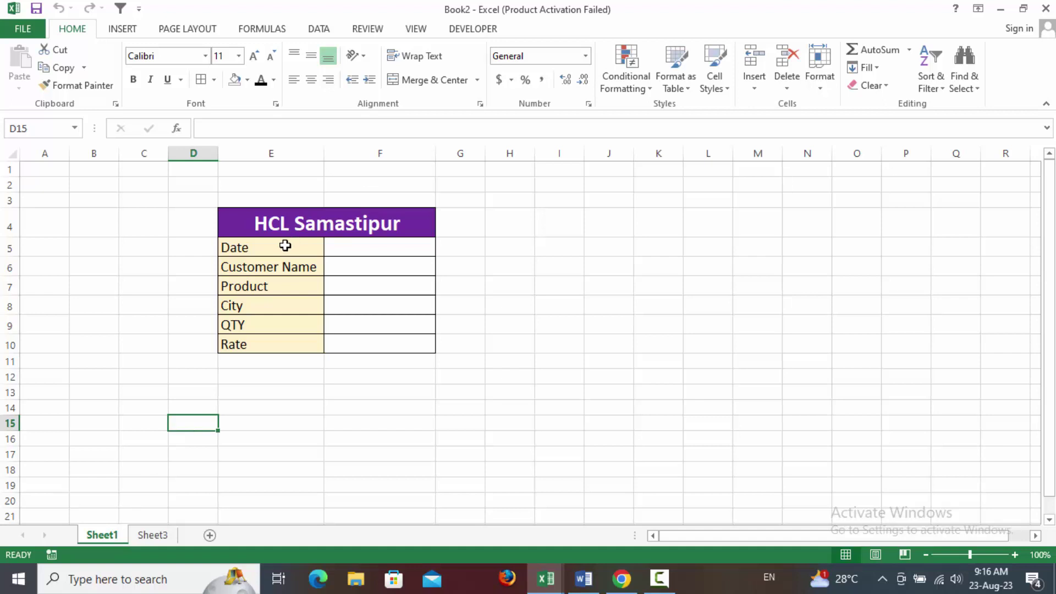
Step: Paste the Date-to-Rate labels transposed across Sheet3 F3:K3 and widen the columns
{"action": "left_click_drag", "start_coordinate": [285, 245], "coordinate": [280, 342]}
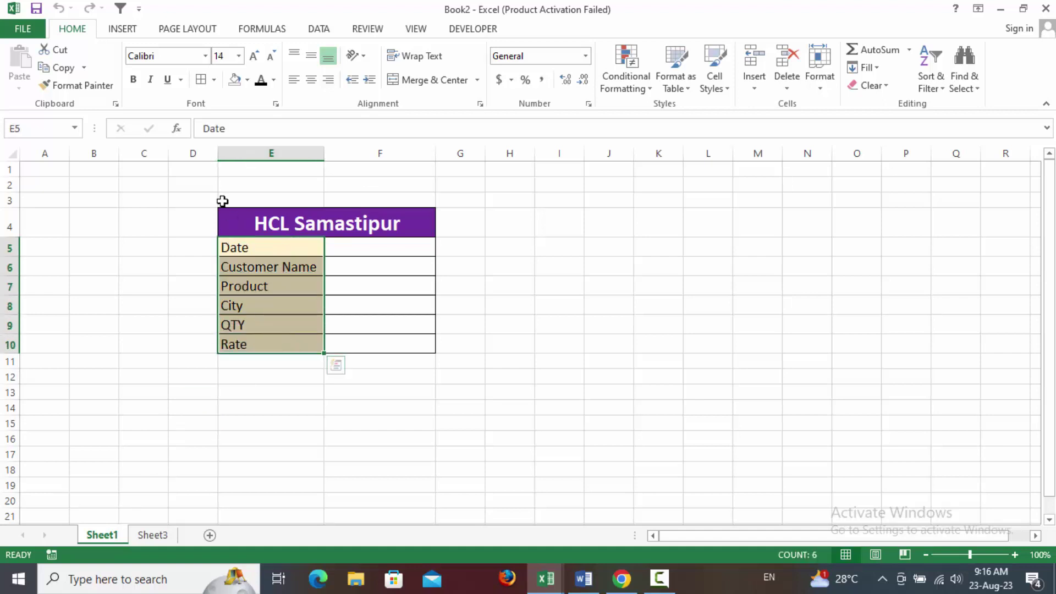
{"action": "left_click", "coordinate": [62, 67]}
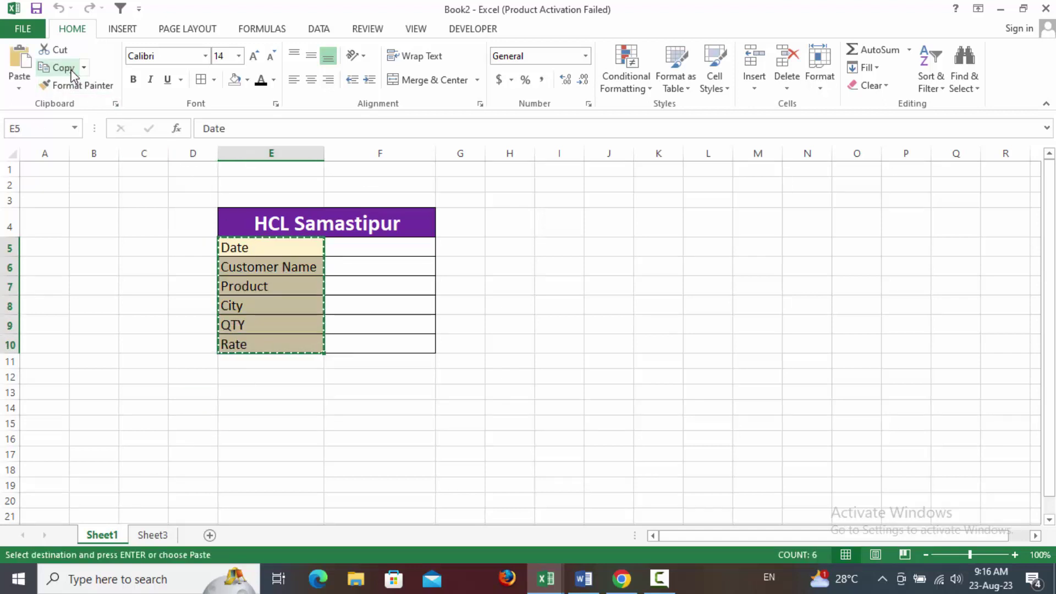
{"action": "left_click", "coordinate": [153, 534]}
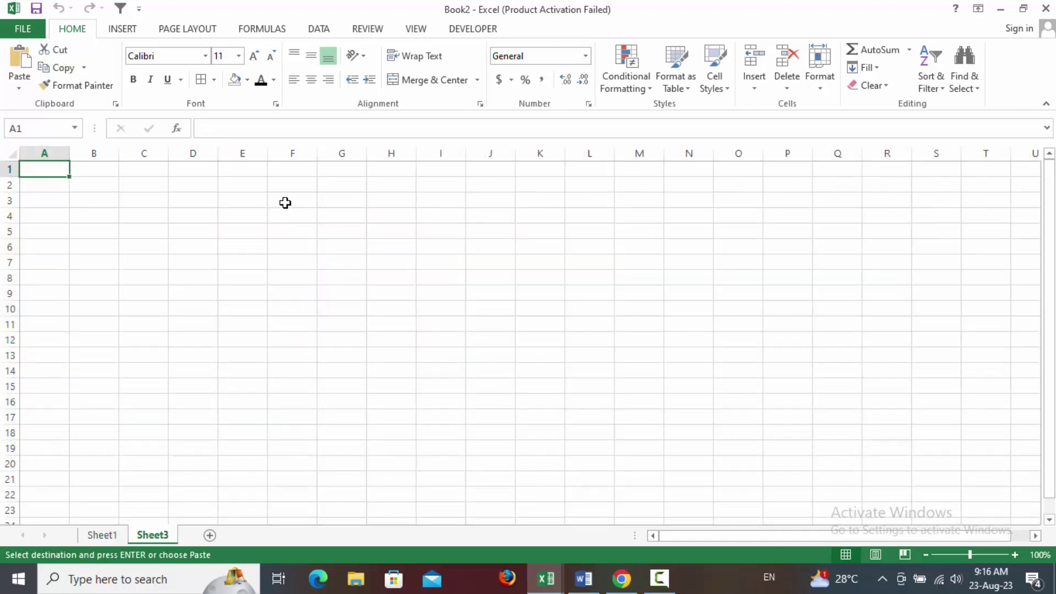
{"action": "left_click", "coordinate": [285, 203]}
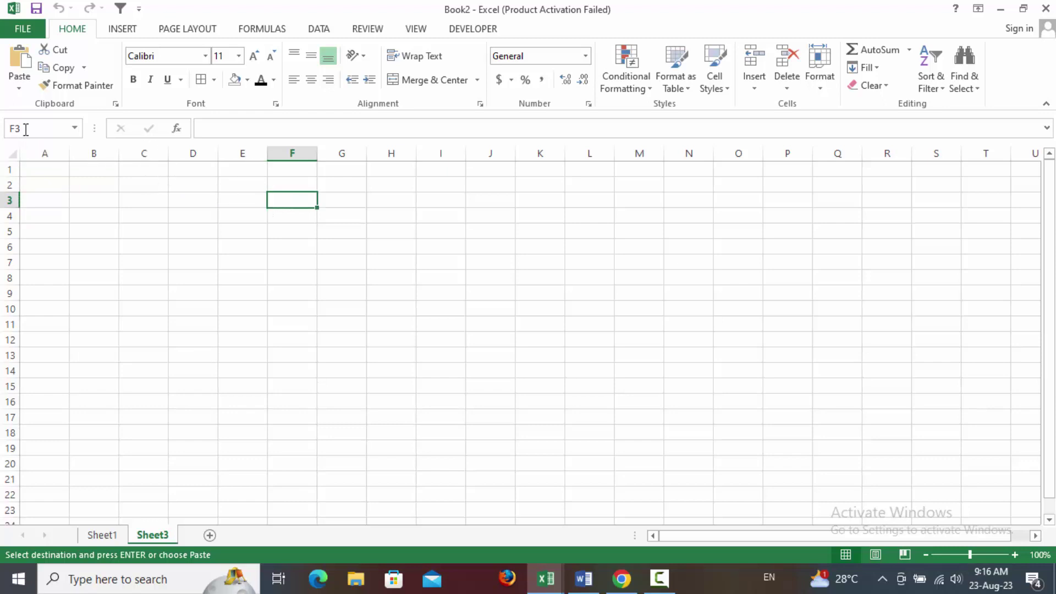
{"action": "left_click", "coordinate": [18, 88]}
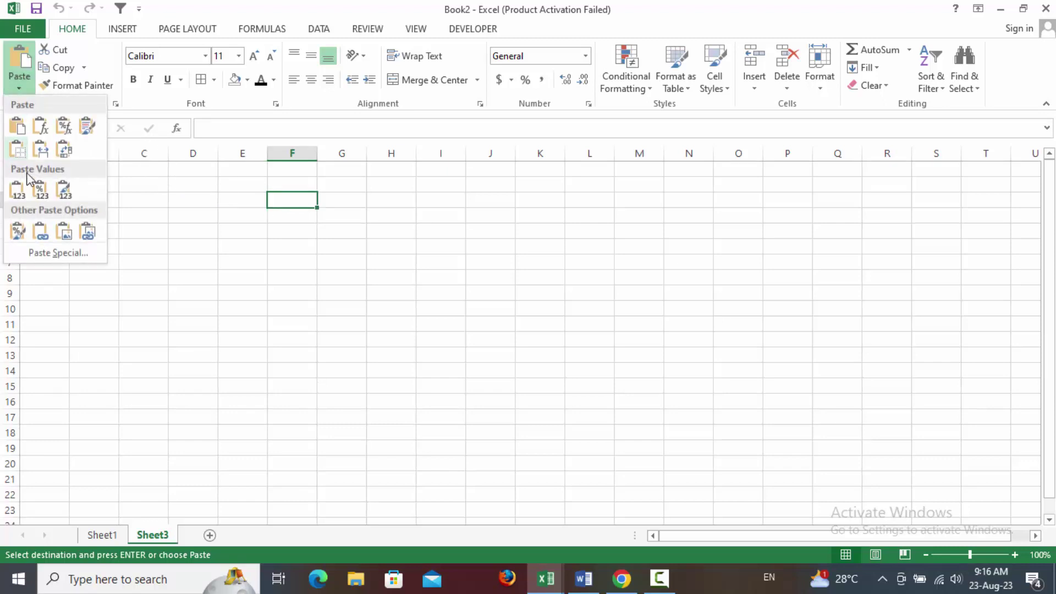
{"action": "left_click", "coordinate": [47, 253]}
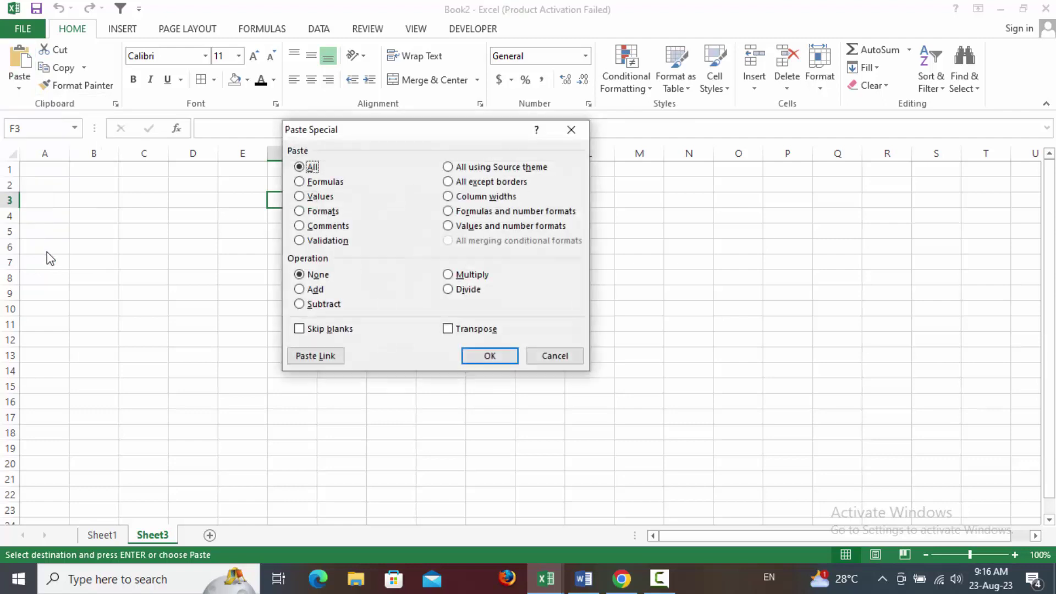
{"action": "left_click", "coordinate": [457, 332]}
{"action": "left_click", "coordinate": [488, 355]}
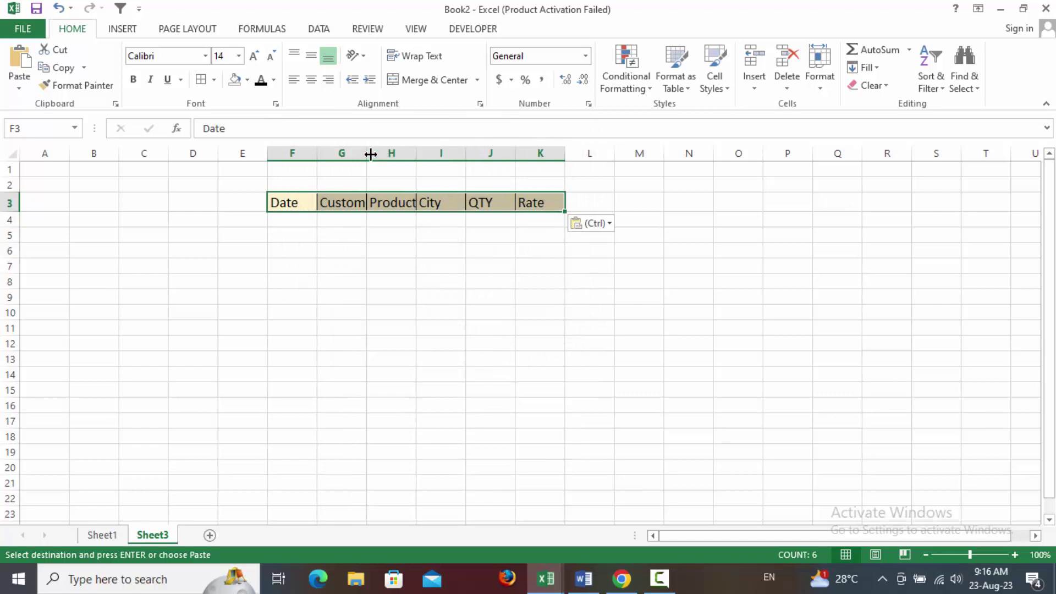
{"action": "left_click_drag", "start_coordinate": [370, 154], "coordinate": [617, 153]}
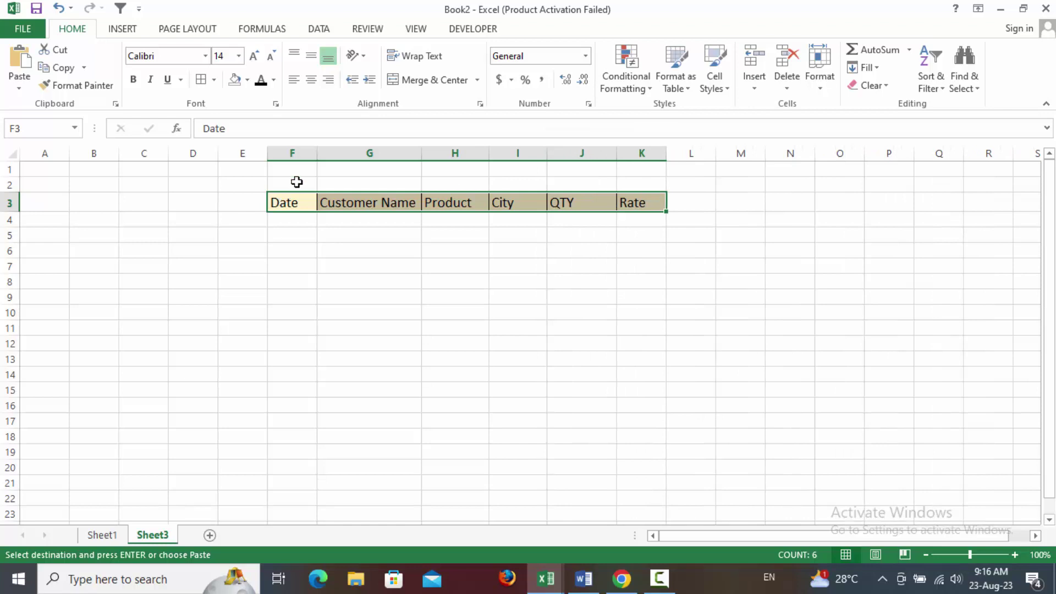
{"action": "left_click_drag", "start_coordinate": [294, 184], "coordinate": [622, 184]}
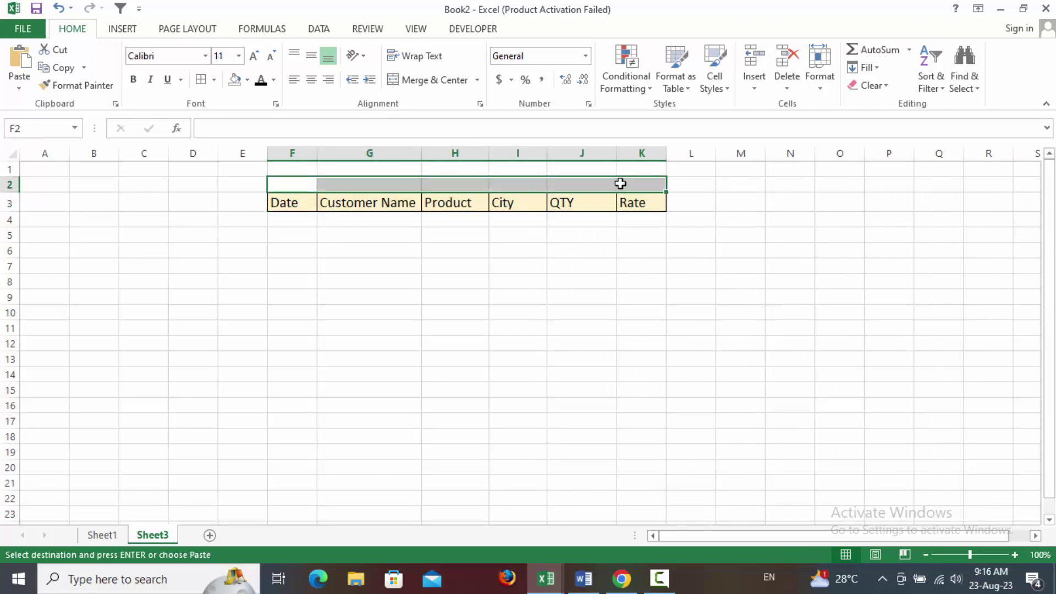
Step: Merge F2:K2 and enter the title 'Hindustan Computer Limited, samastipur'
{"action": "left_click", "coordinate": [443, 87]}
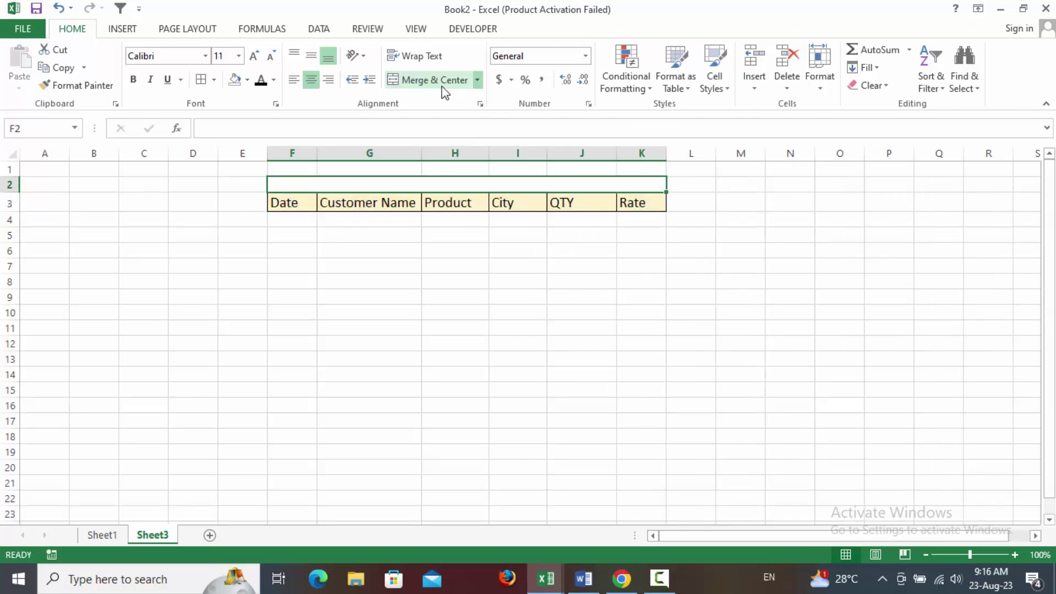
{"action": "type", "text": "Hindust"}
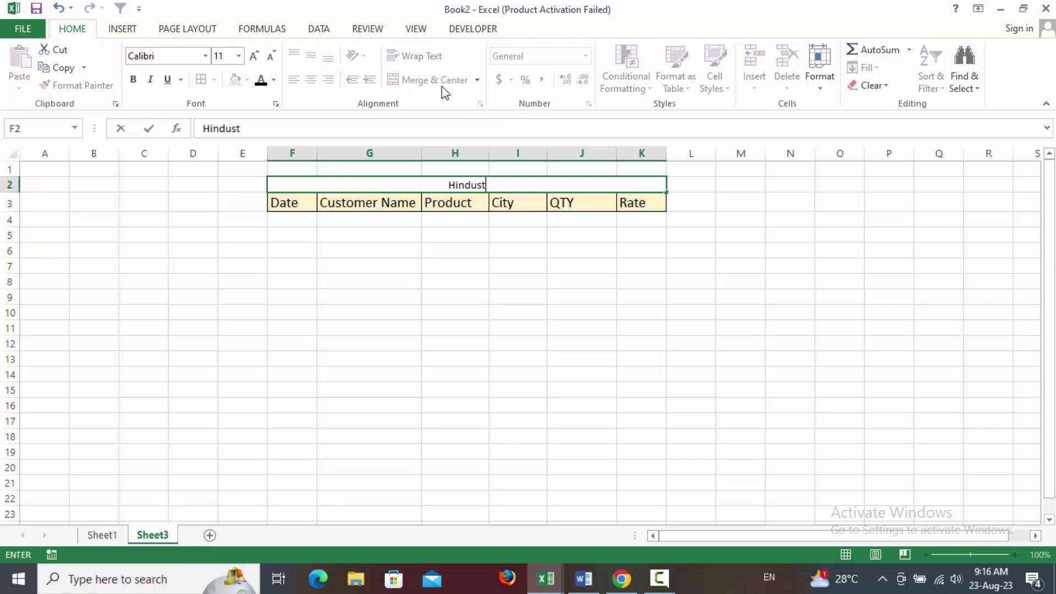
{"action": "type", "text": "an"}
{"action": "key", "text": "BackSpace"}
{"action": "key", "text": "BackSpace"}
{"action": "key", "text": "BackSpace"}
{"action": "type", "text": "tan C"}
{"action": "type", "text": "ompuyte"}
{"action": "key", "text": "BackSpace"}
{"action": "key", "text": "BackSpace"}
{"action": "key", "text": "BackSpace"}
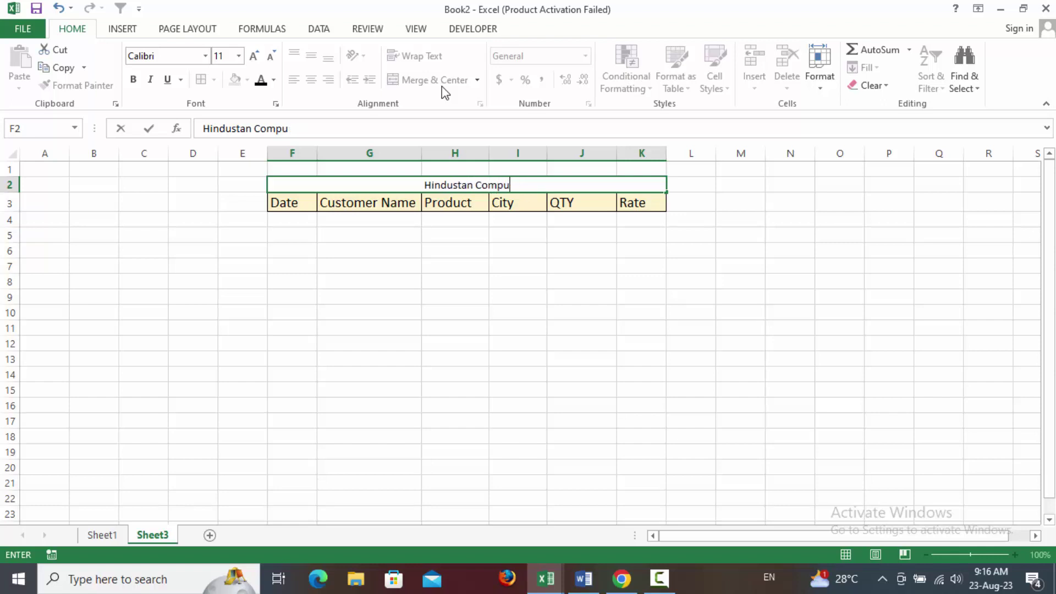
{"action": "type", "text": "ter Limi5"}
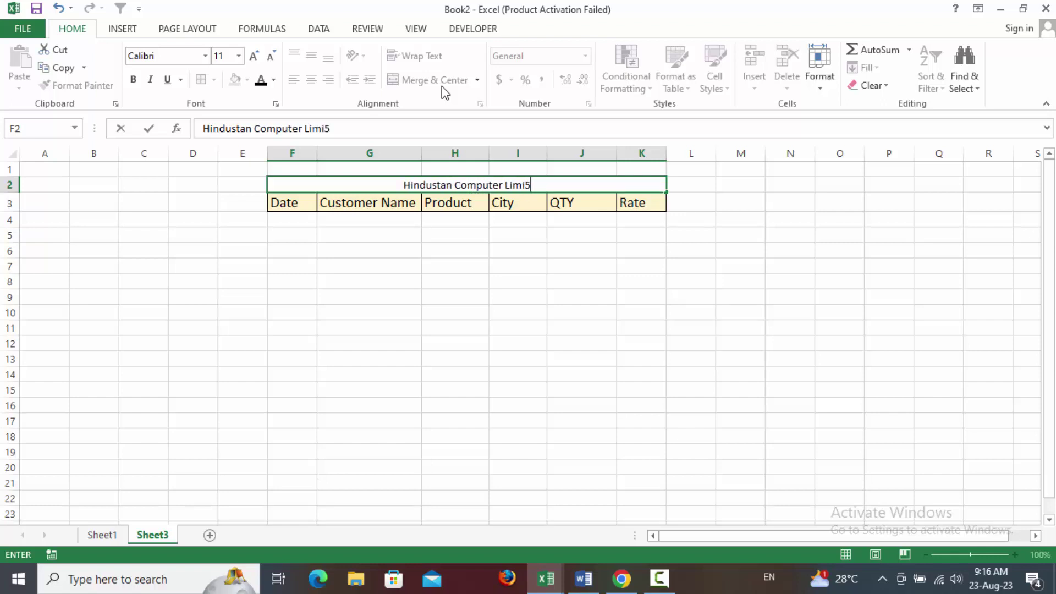
{"action": "key", "text": "BackSpace"}
{"action": "type", "text": "ted,"}
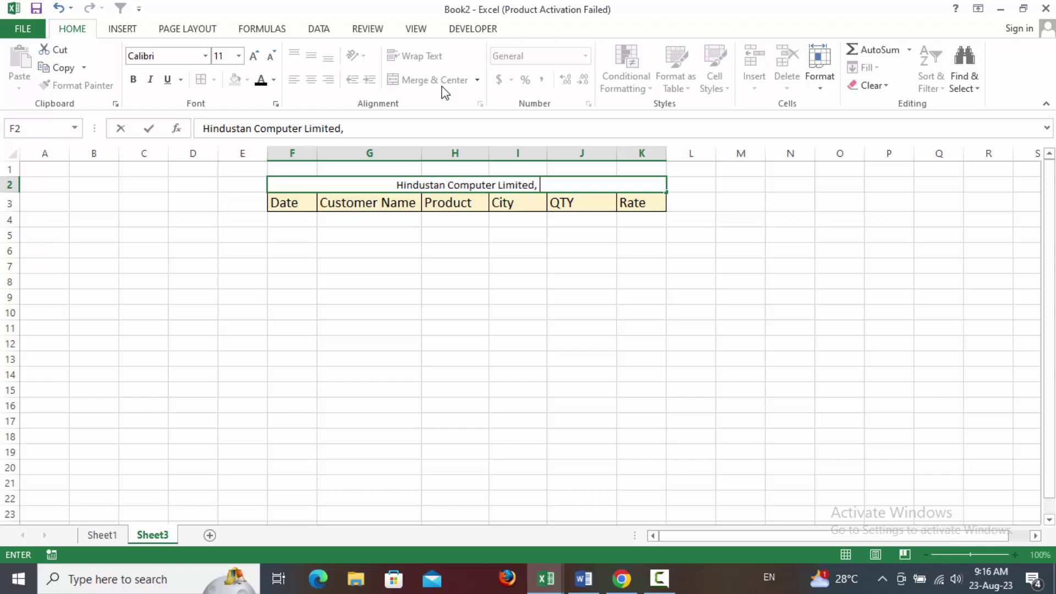
{"action": "type", "text": " samastipur"}
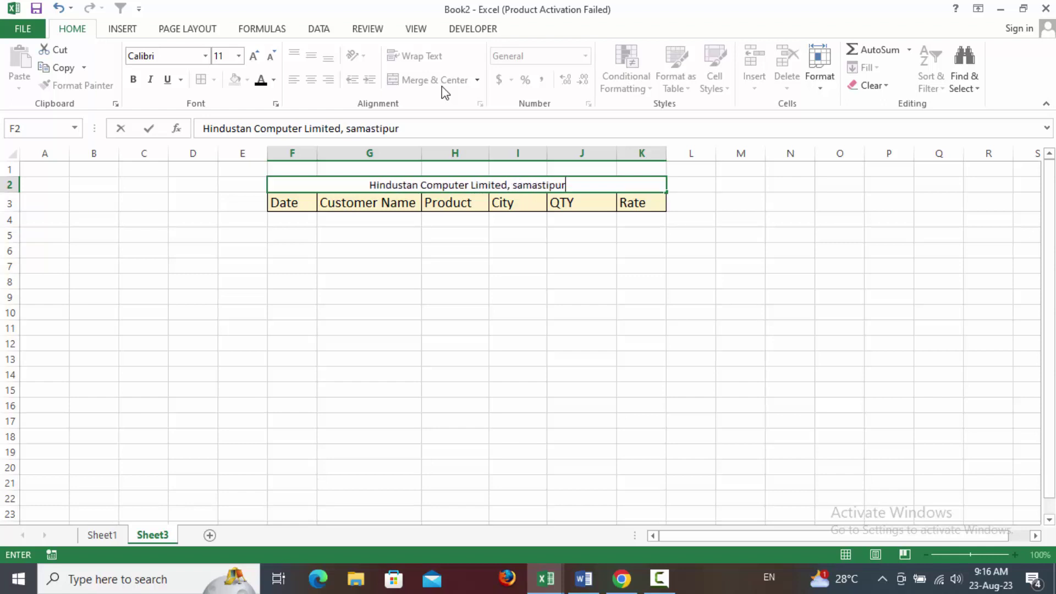
{"action": "left_click", "coordinate": [433, 314]}
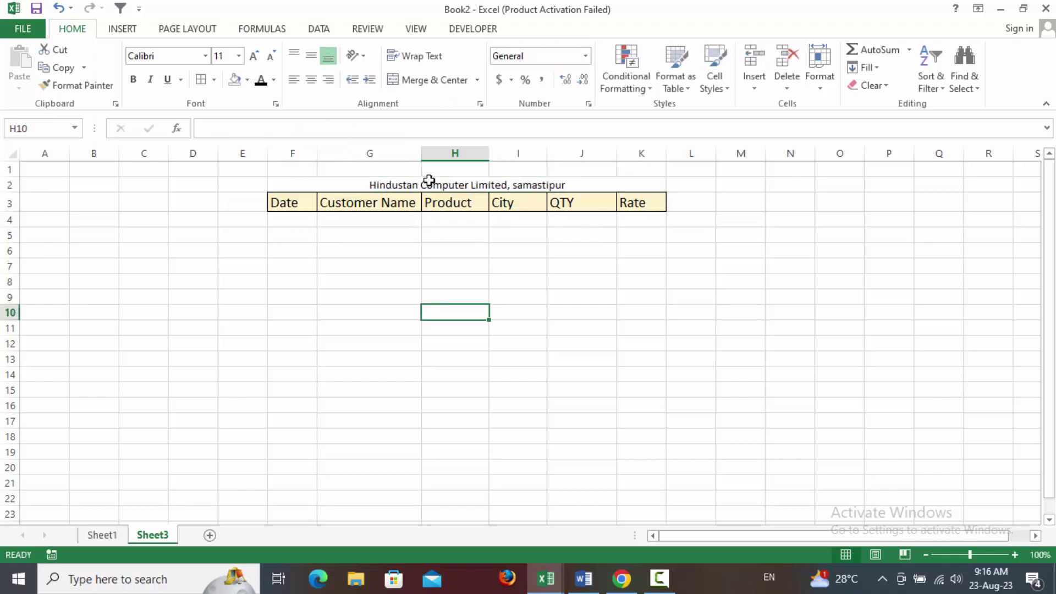
Step: Format the title at font size 18 with purple fill and white text
{"action": "left_click_drag", "start_coordinate": [292, 185], "coordinate": [641, 185]}
{"action": "left_click", "coordinate": [434, 79]}
{"action": "left_click", "coordinate": [253, 55]}
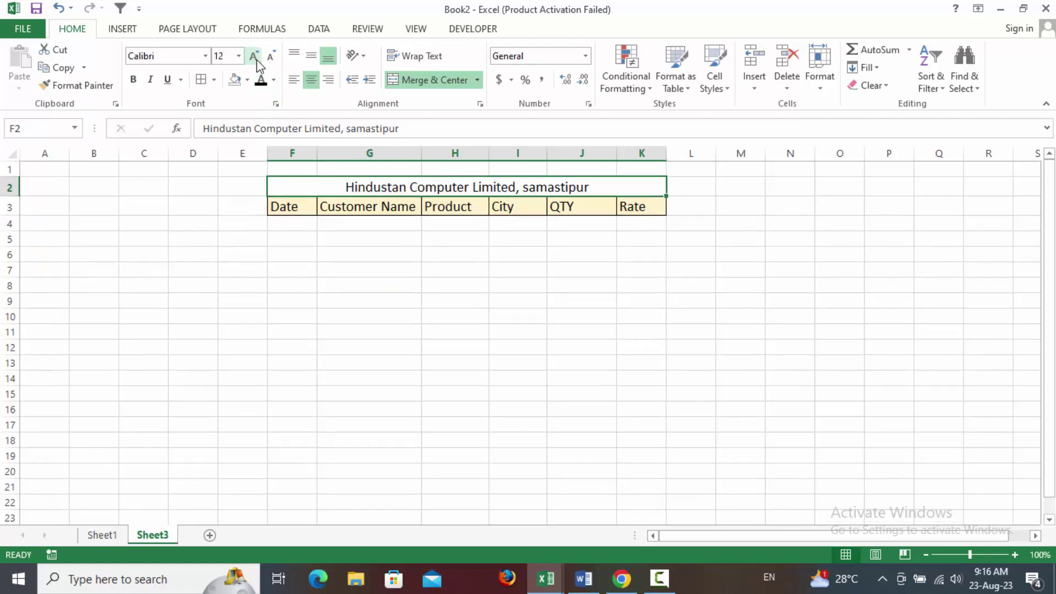
{"action": "left_click", "coordinate": [254, 56]}
{"action": "left_click", "coordinate": [253, 56]}
{"action": "left_click", "coordinate": [253, 55]}
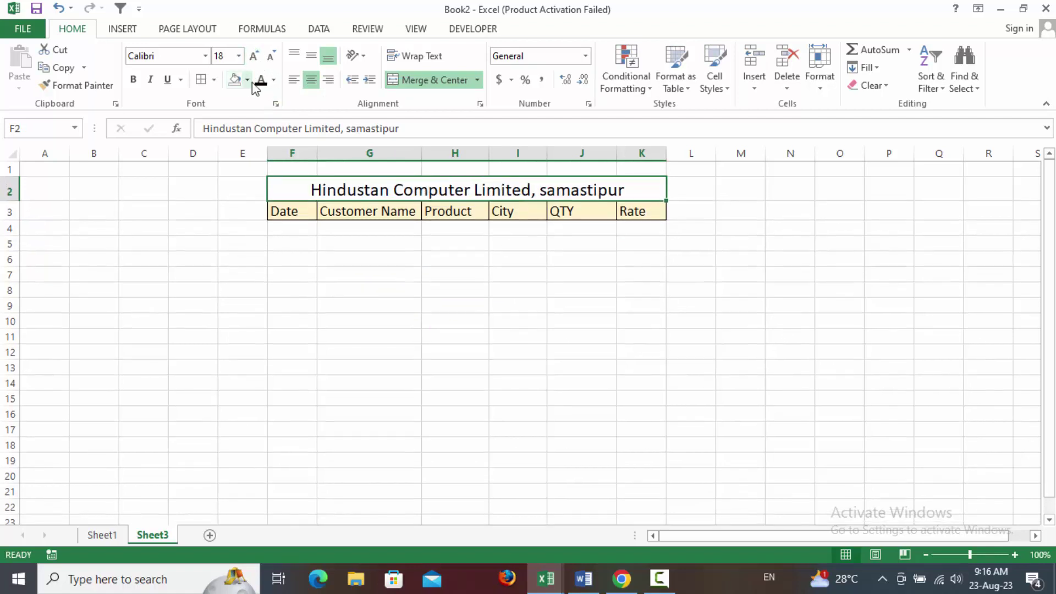
{"action": "left_click", "coordinate": [247, 80]}
{"action": "left_click", "coordinate": [344, 199]}
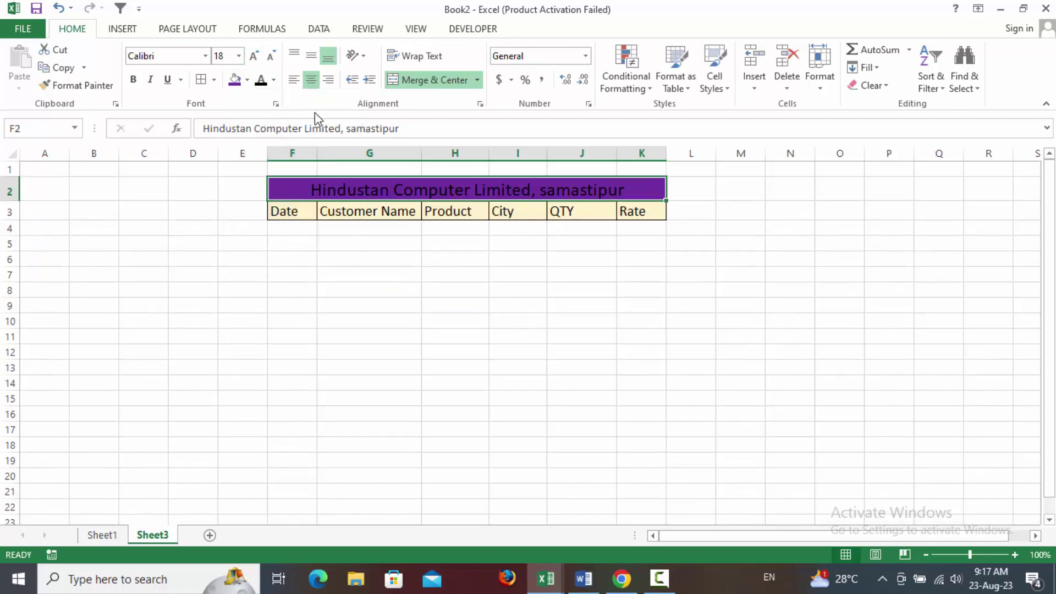
{"action": "left_click", "coordinate": [274, 81]}
{"action": "left_click", "coordinate": [268, 139]}
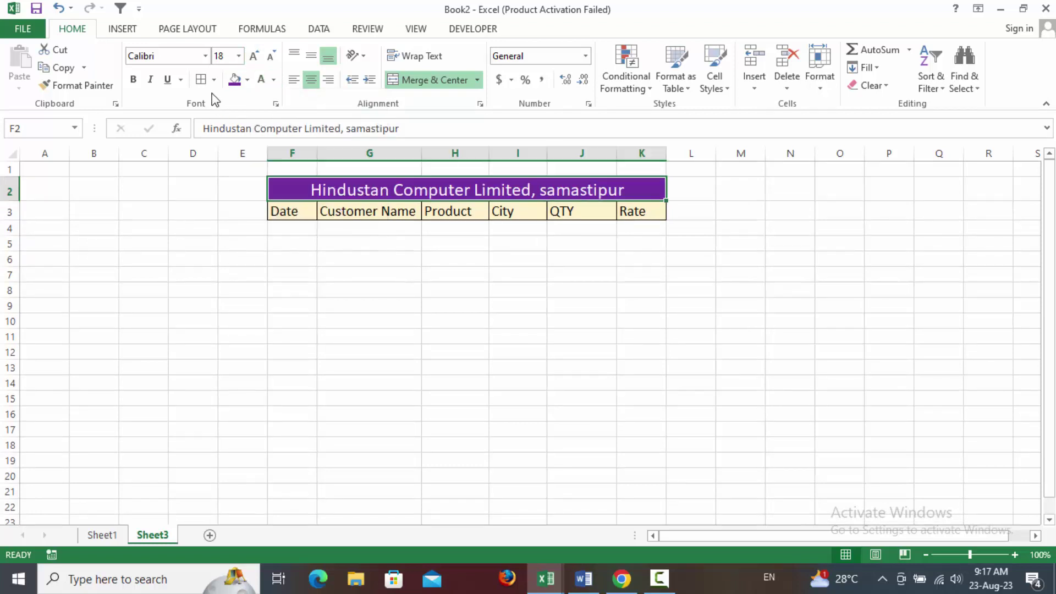
{"action": "left_click", "coordinate": [308, 269]}
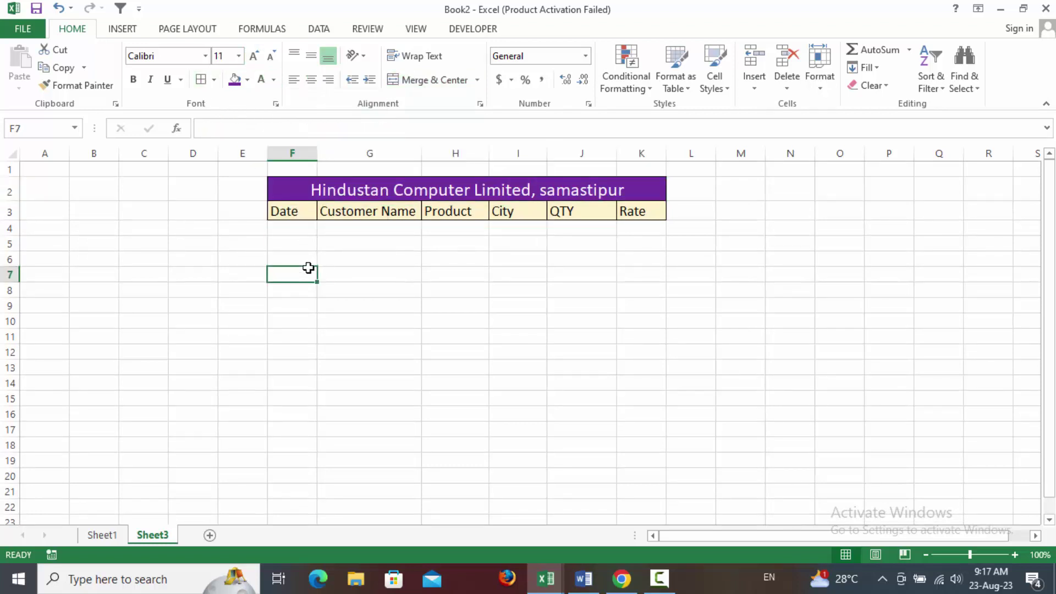
Step: On the Sheet1 form, enter date 10-Aug-23, the customer's name and product Mouse
{"action": "left_click", "coordinate": [100, 535]}
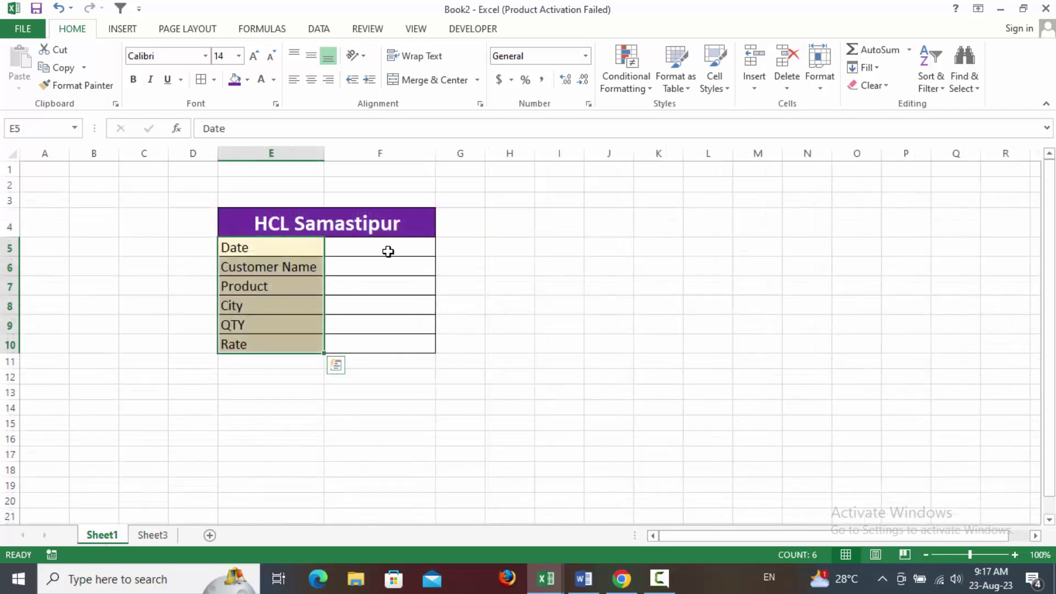
{"action": "left_click", "coordinate": [388, 251]}
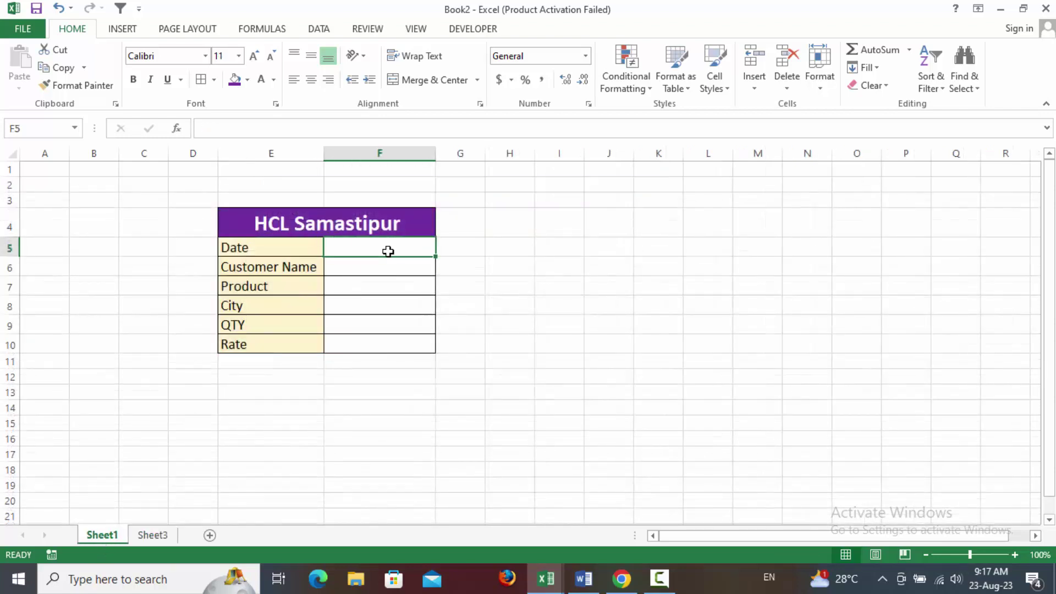
{"action": "type", "text": "10 A"}
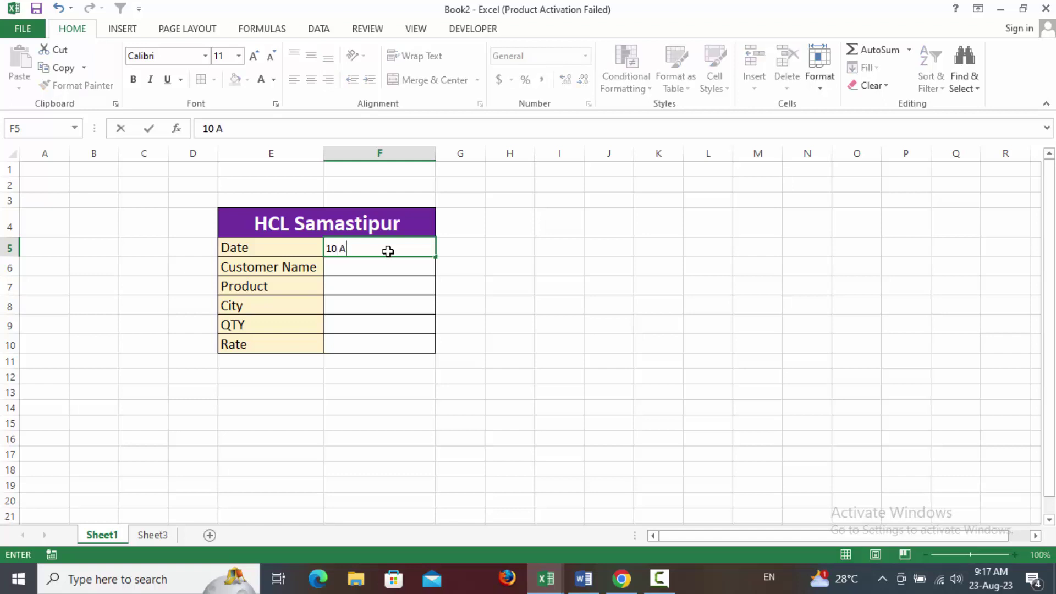
{"action": "type", "text": "ug 2023"}
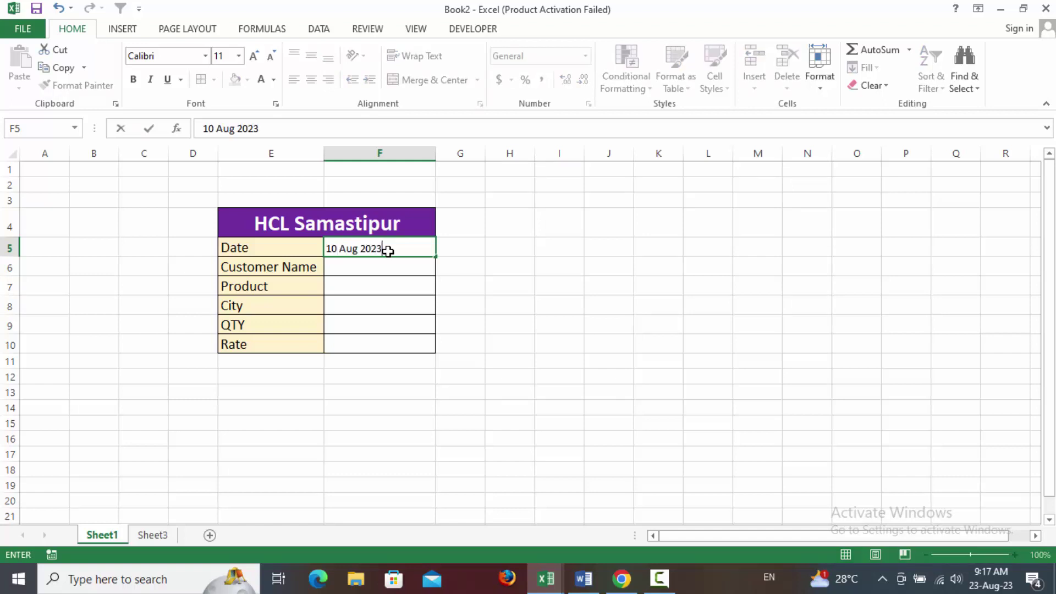
{"action": "key", "text": "Return"}
{"action": "type", "text": "Ganesh"}
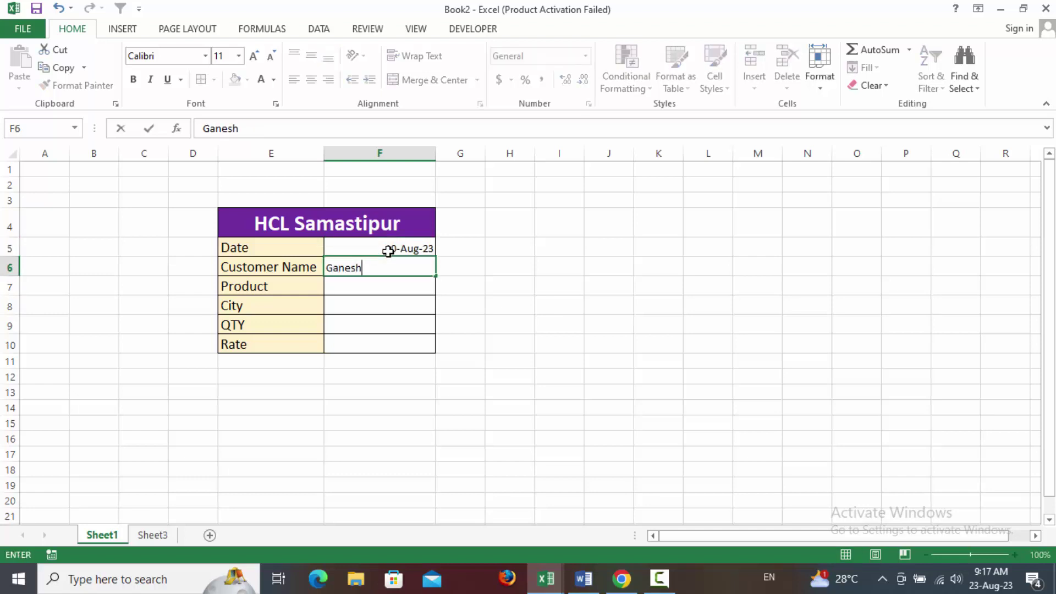
{"action": "key", "text": "Return"}
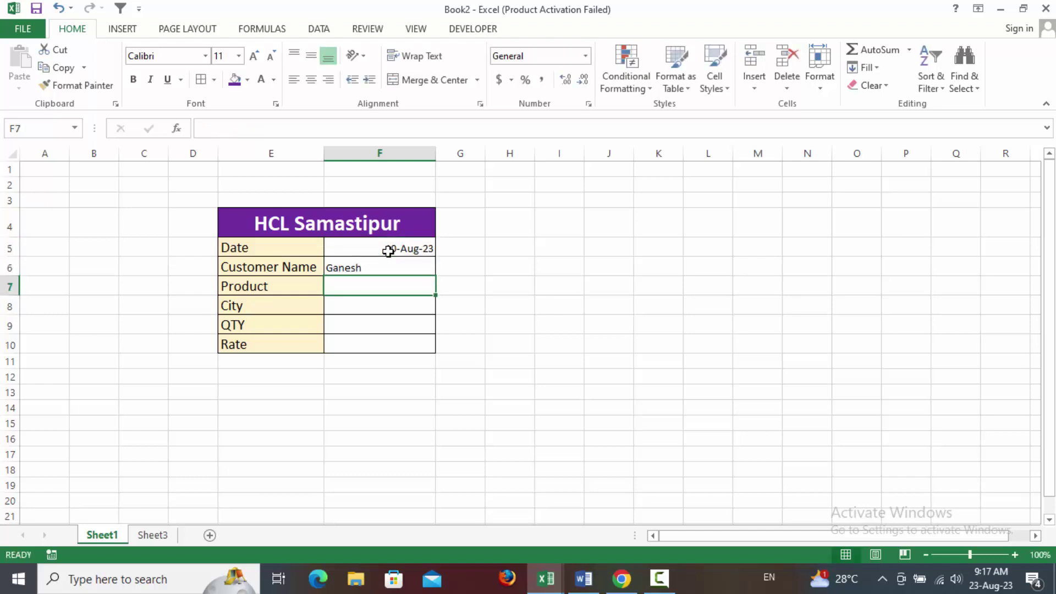
{"action": "type", "text": "Mouse"}
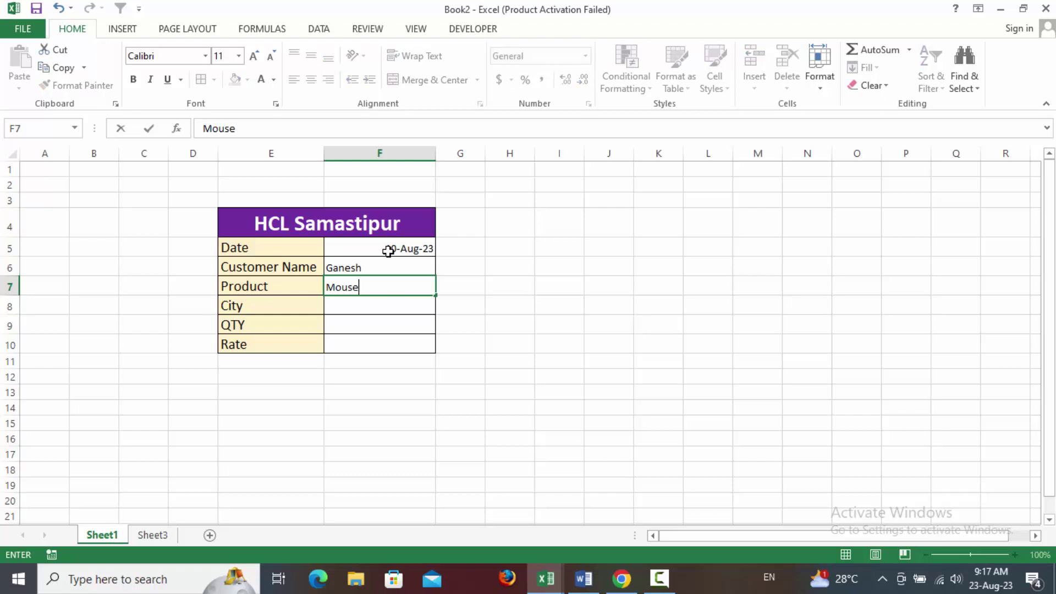
{"action": "key", "text": "Return"}
Step: Enter city Samastipur, QTY 10 and rate 120 in the form
{"action": "type", "text": "Samastipur"}
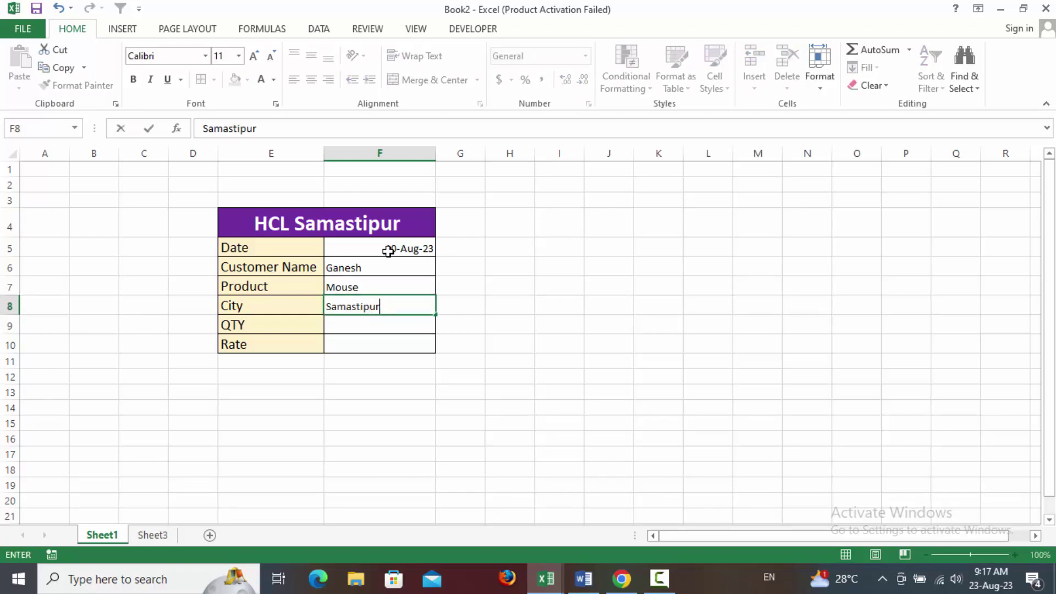
{"action": "key", "text": "Return"}
{"action": "type", "text": "10"}
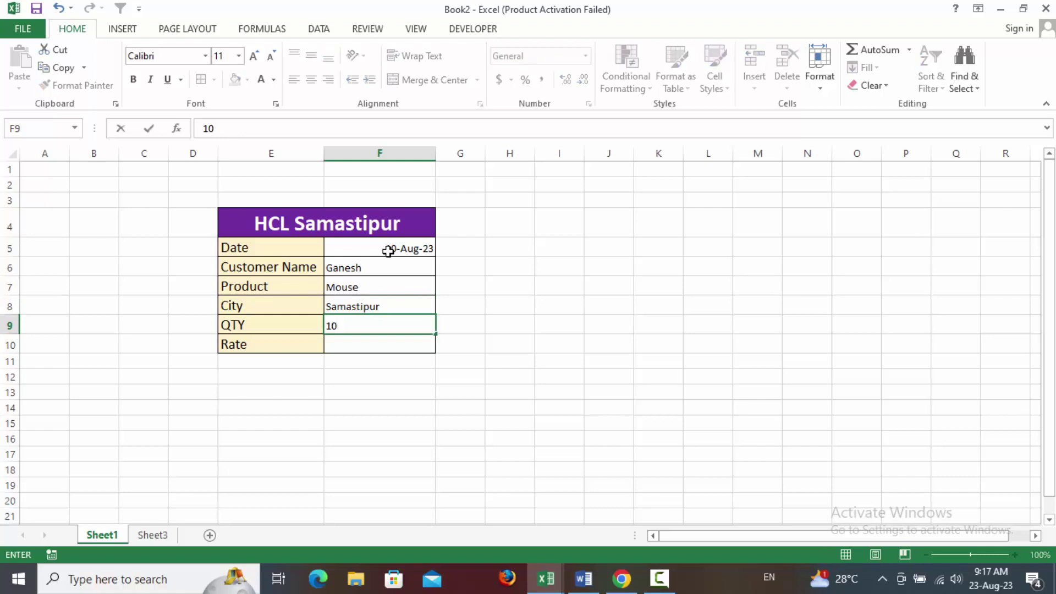
{"action": "key", "text": "Return"}
{"action": "type", "text": "120"}
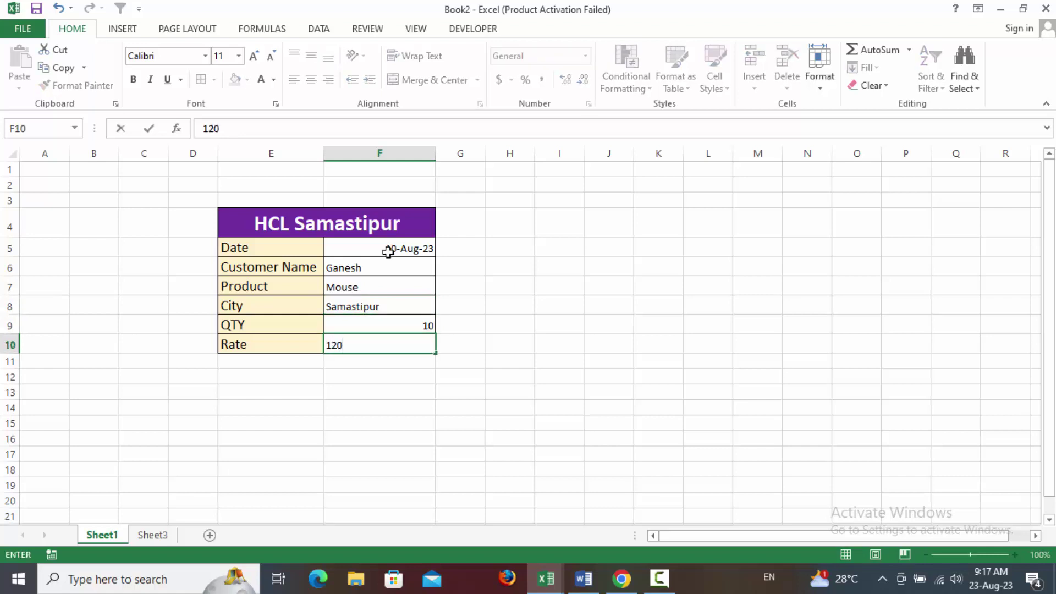
{"action": "left_click", "coordinate": [455, 391]}
Step: Center the entry values F5:F10 horizontally and vertically
{"action": "left_click_drag", "start_coordinate": [386, 251], "coordinate": [405, 344]}
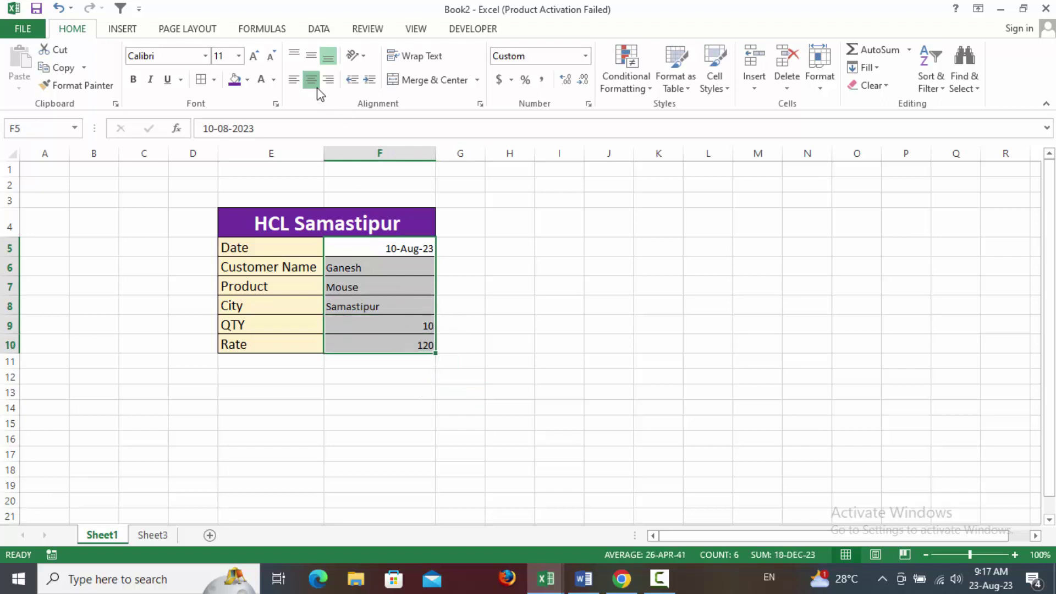
{"action": "left_click", "coordinate": [311, 80]}
{"action": "left_click", "coordinate": [310, 55]}
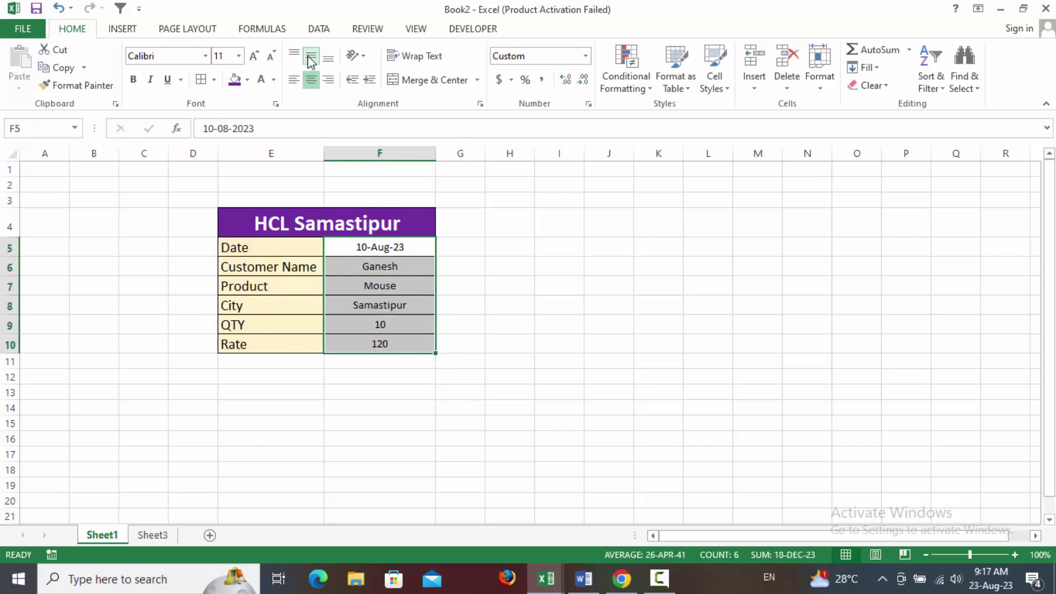
{"action": "left_click", "coordinate": [410, 298]}
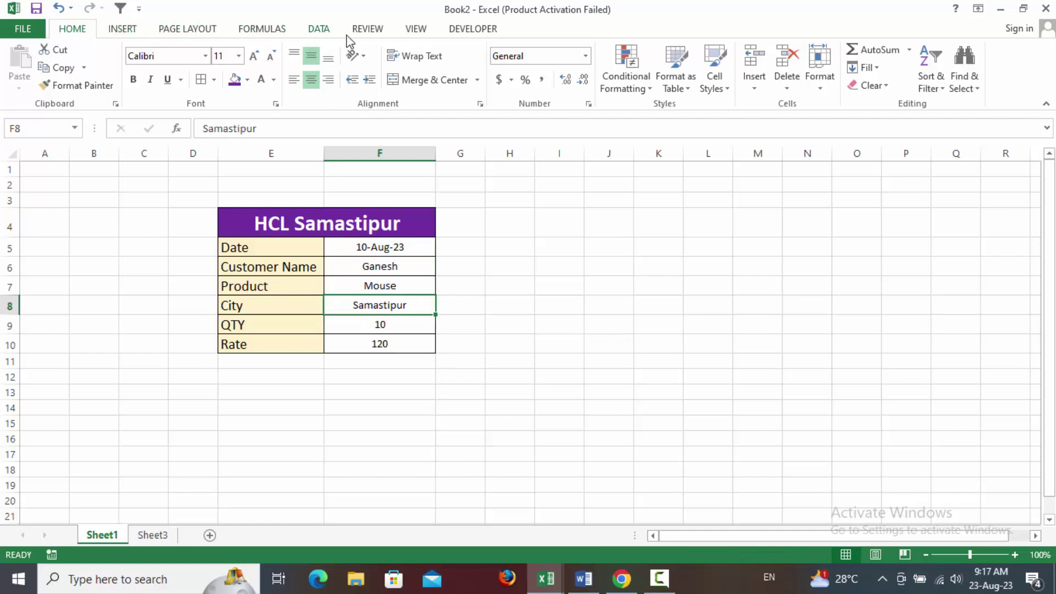
Step: Start recording a new macro named Save_Data stored in This Workbook
{"action": "left_click", "coordinate": [416, 29]}
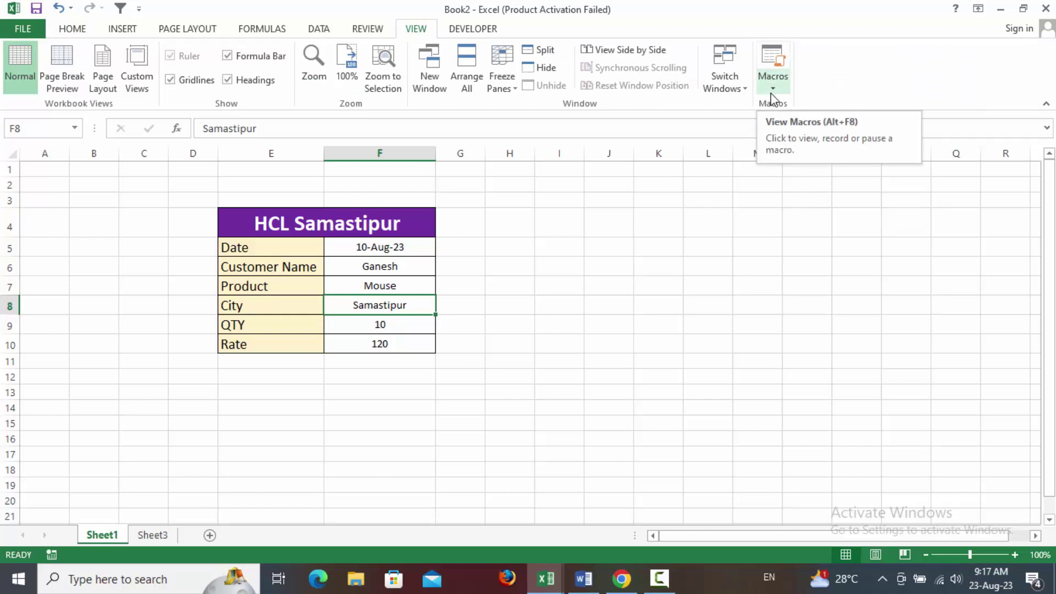
{"action": "left_click", "coordinate": [771, 94]}
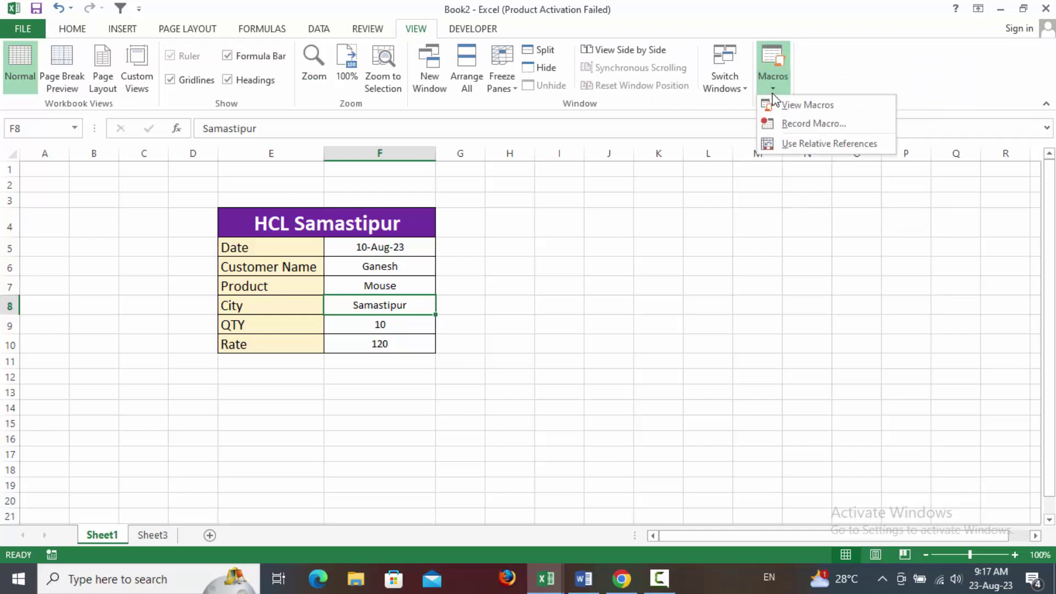
{"action": "left_click", "coordinate": [812, 125]}
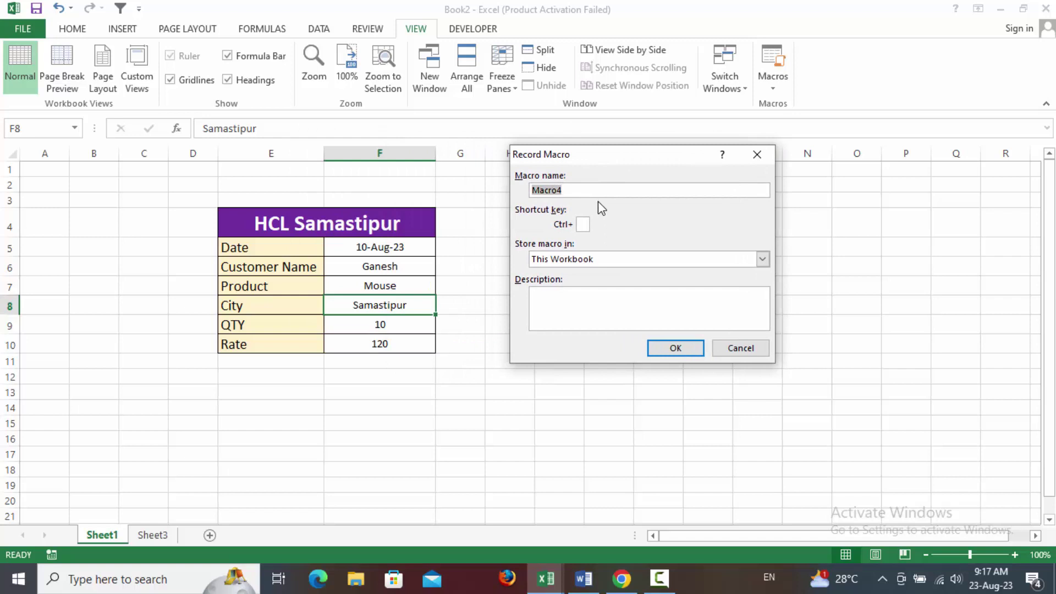
{"action": "type", "text": "S"}
{"action": "type", "text": "ave"}
{"action": "type", "text": "_"}
{"action": "type", "text": "Data"}
{"action": "left_click", "coordinate": [669, 350]}
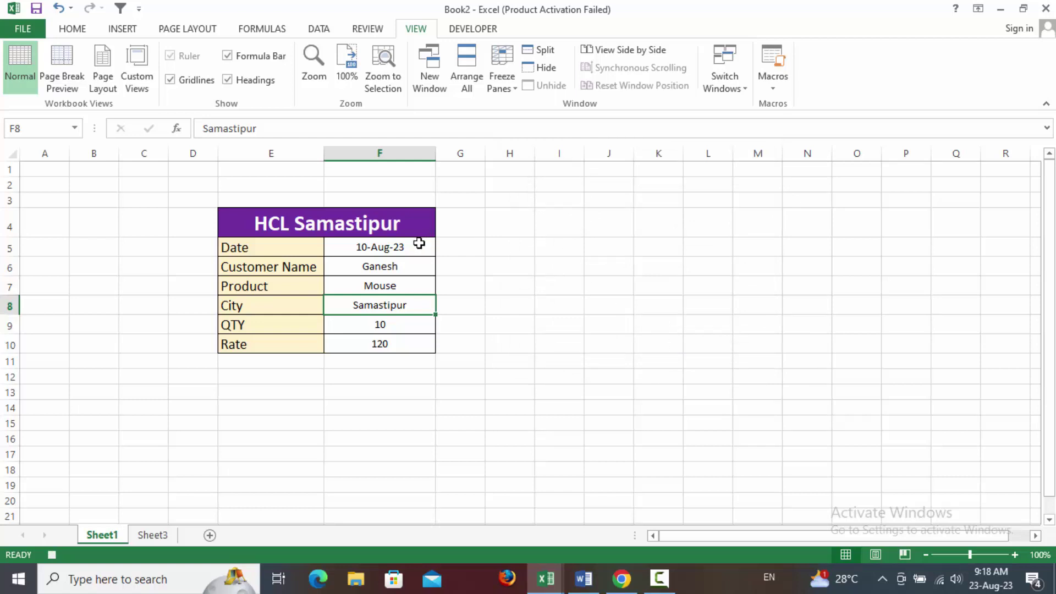
Step: Copy the form's entry values F5:F10 from Sheet1 and go to Sheet3
{"action": "left_click_drag", "start_coordinate": [402, 246], "coordinate": [402, 337]}
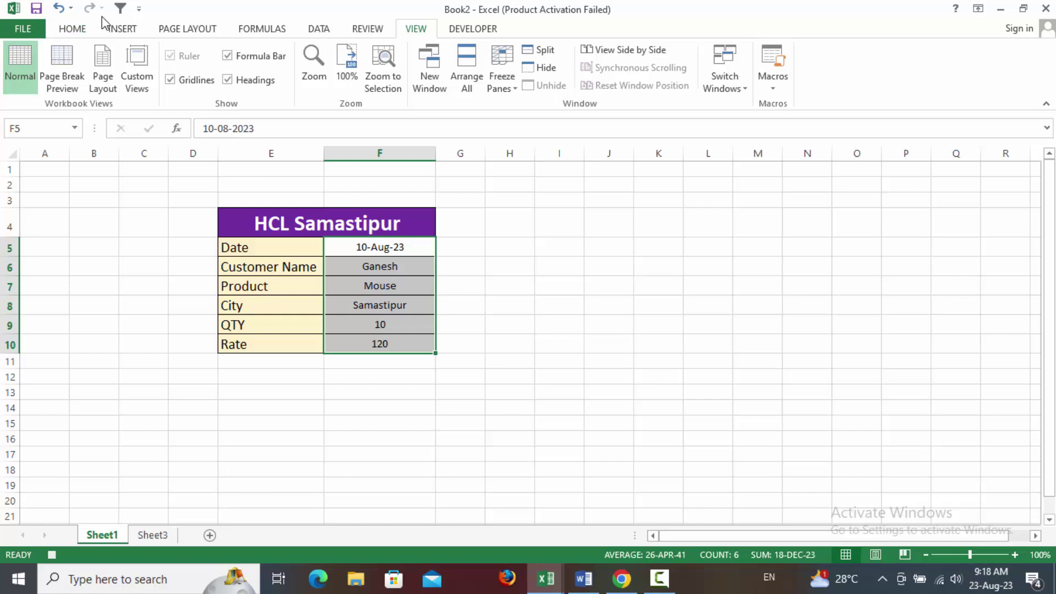
{"action": "left_click", "coordinate": [76, 28]}
{"action": "left_click", "coordinate": [68, 73]}
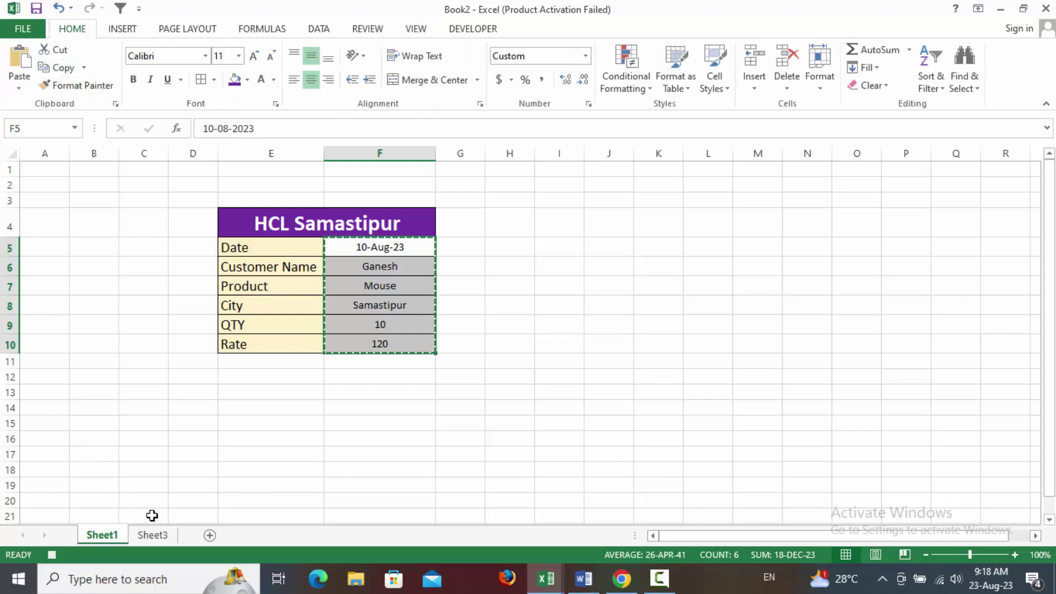
{"action": "left_click", "coordinate": [152, 534]}
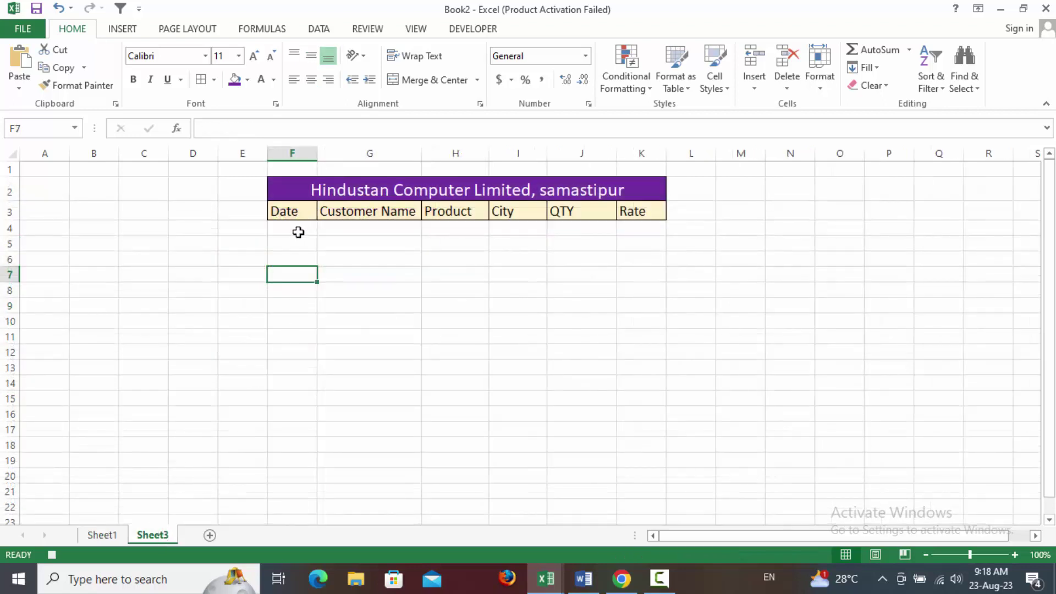
Step: Paste the values transposed across F4:K4 and autofit column F to show the date
{"action": "left_click", "coordinate": [297, 230]}
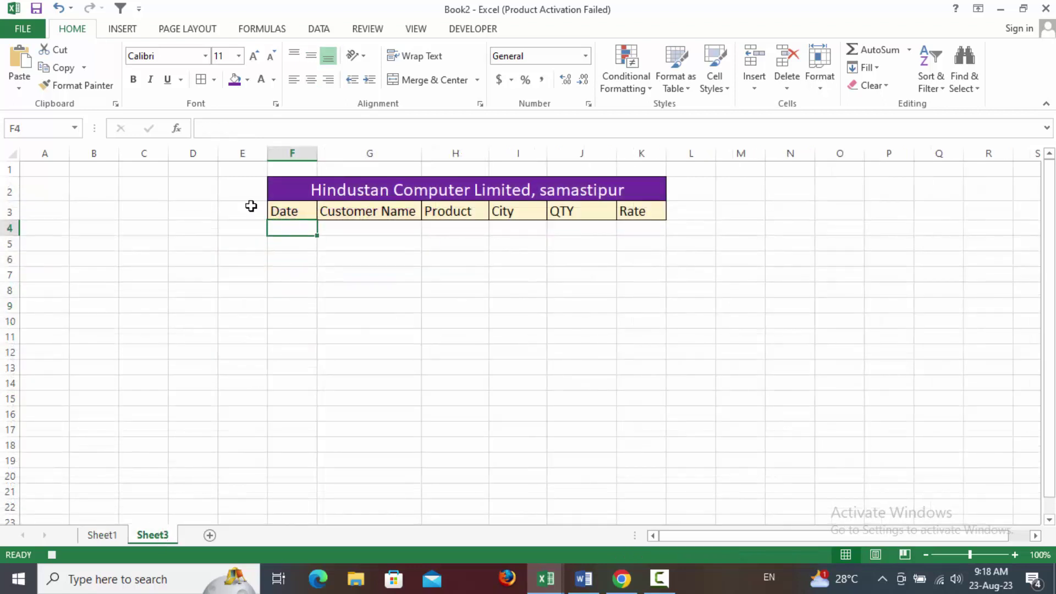
{"action": "left_click", "coordinate": [11, 91]}
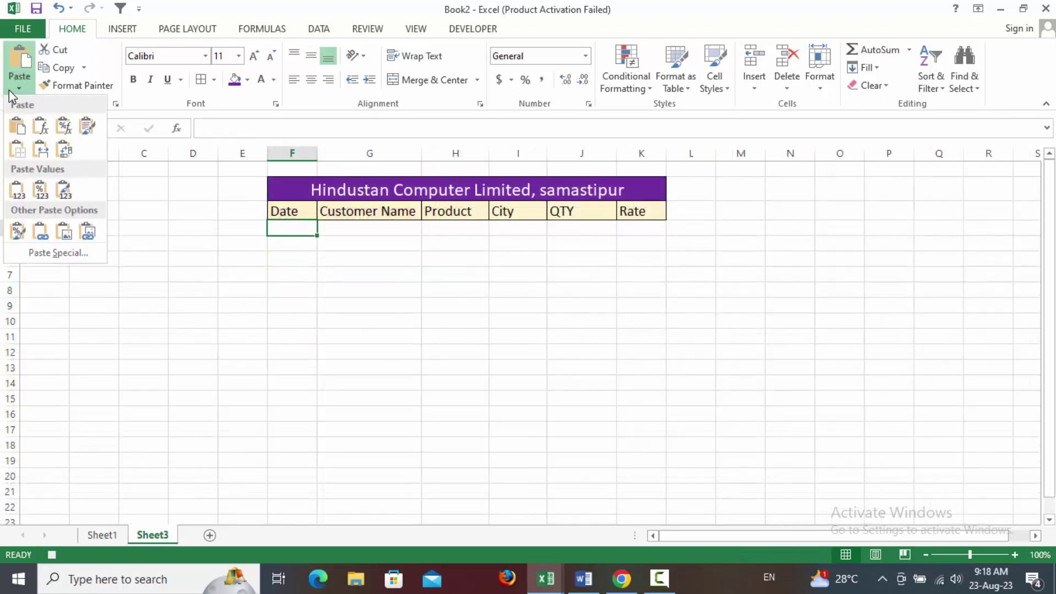
{"action": "left_click", "coordinate": [59, 253]}
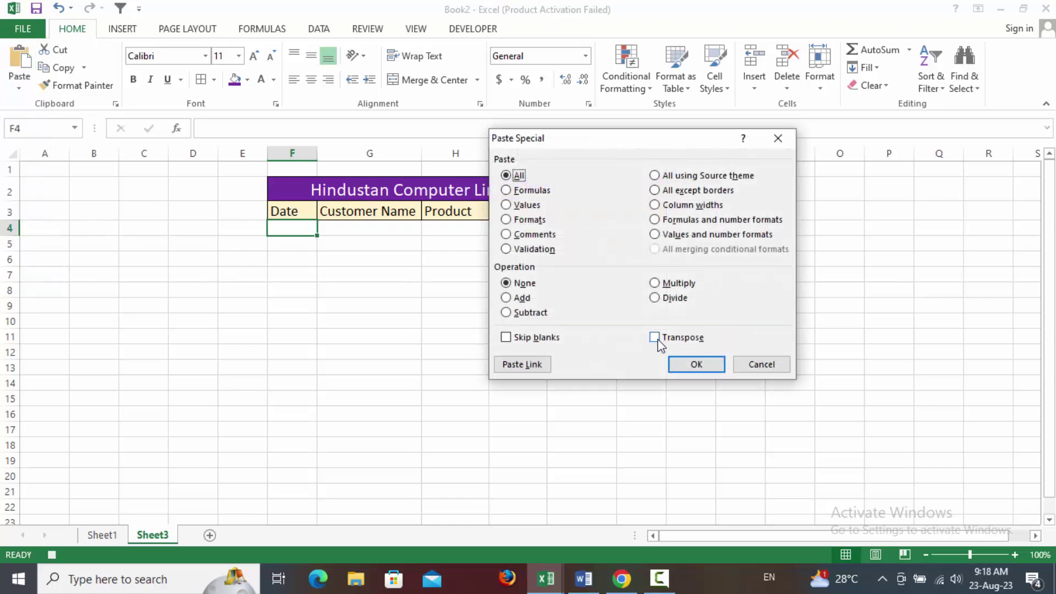
{"action": "left_click", "coordinate": [655, 338]}
{"action": "left_click", "coordinate": [655, 337]}
{"action": "left_click", "coordinate": [696, 364]}
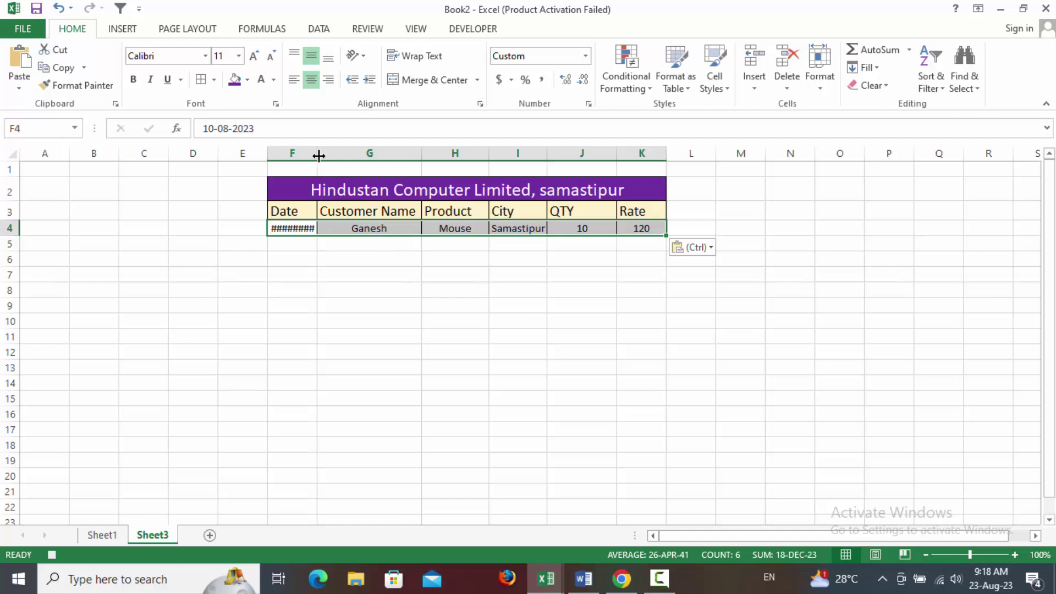
{"action": "double_click", "coordinate": [319, 156]}
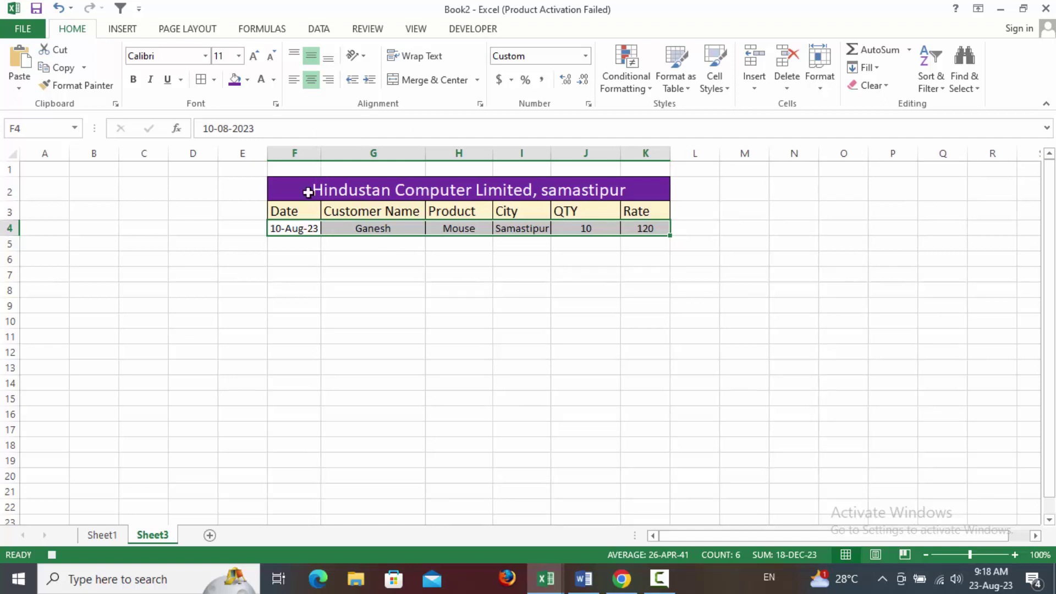
Step: Insert a blank row 4 above the record and set it to No Fill
{"action": "left_click", "coordinate": [7, 231]}
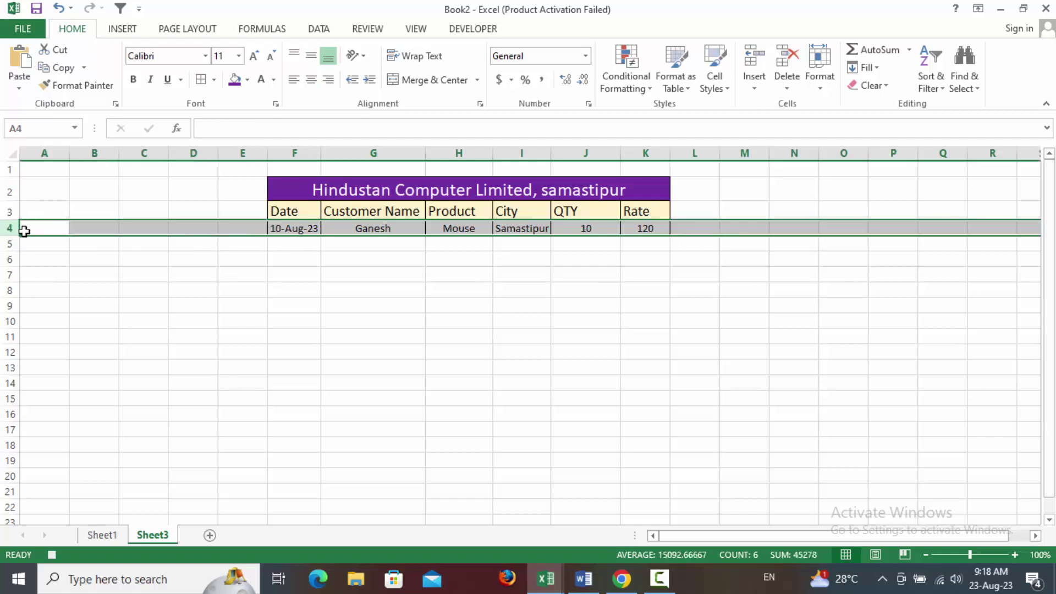
{"action": "right_click", "coordinate": [25, 231]}
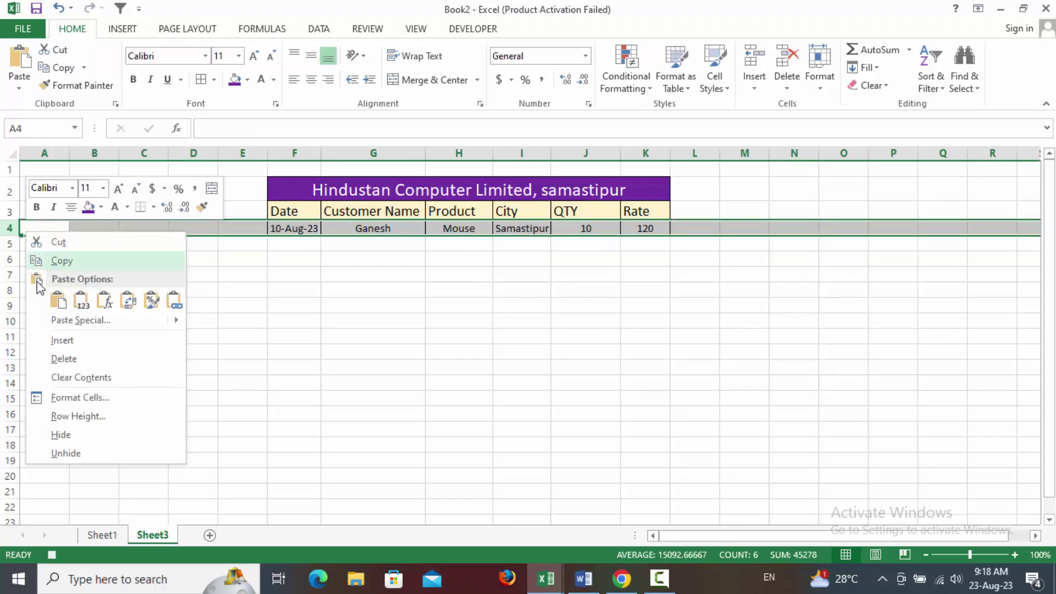
{"action": "left_click", "coordinate": [62, 340]}
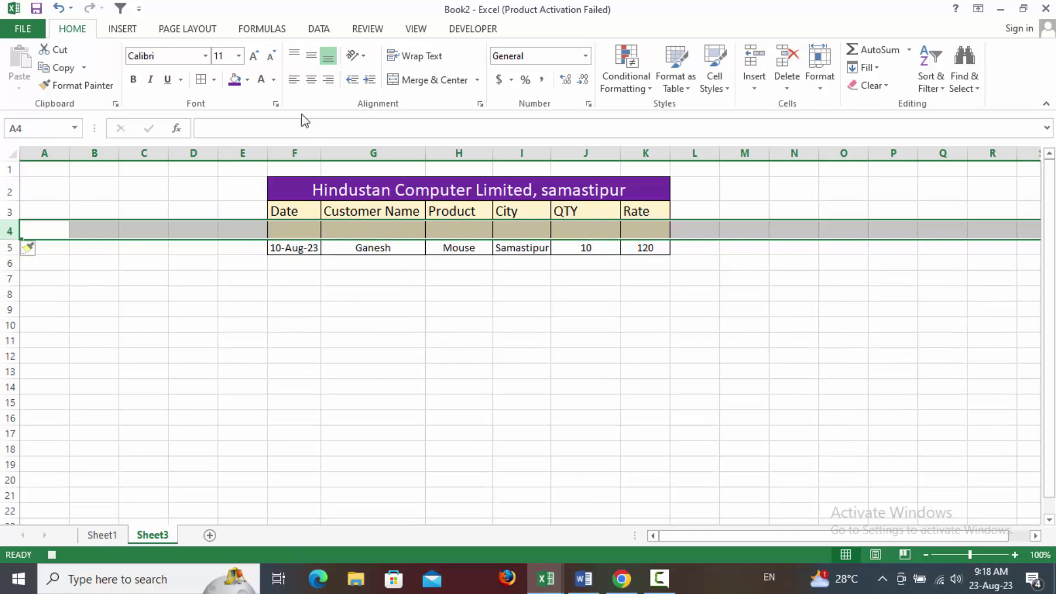
{"action": "left_click", "coordinate": [246, 80]}
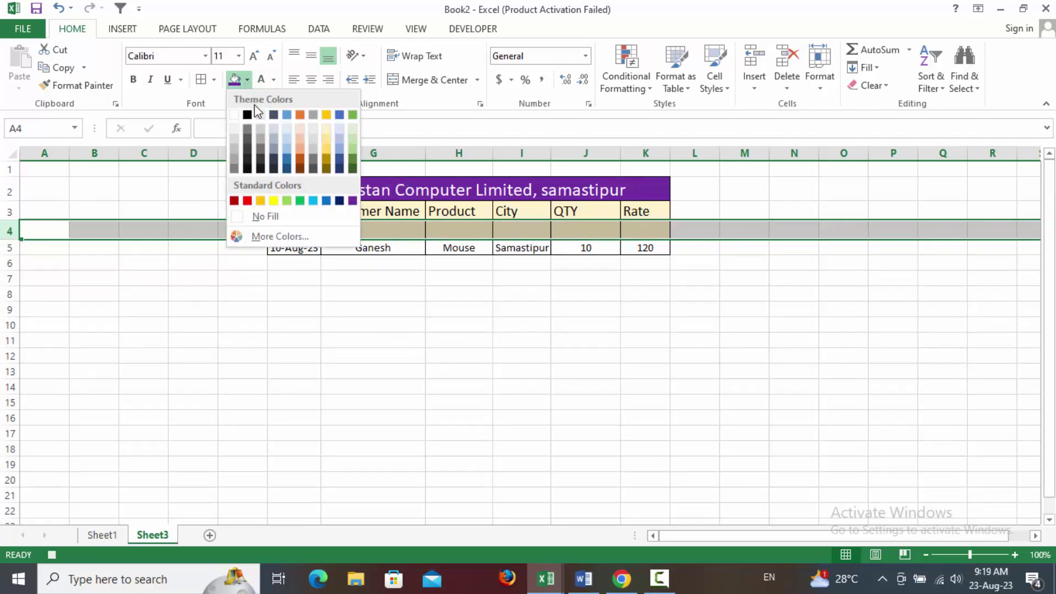
{"action": "left_click", "coordinate": [274, 228]}
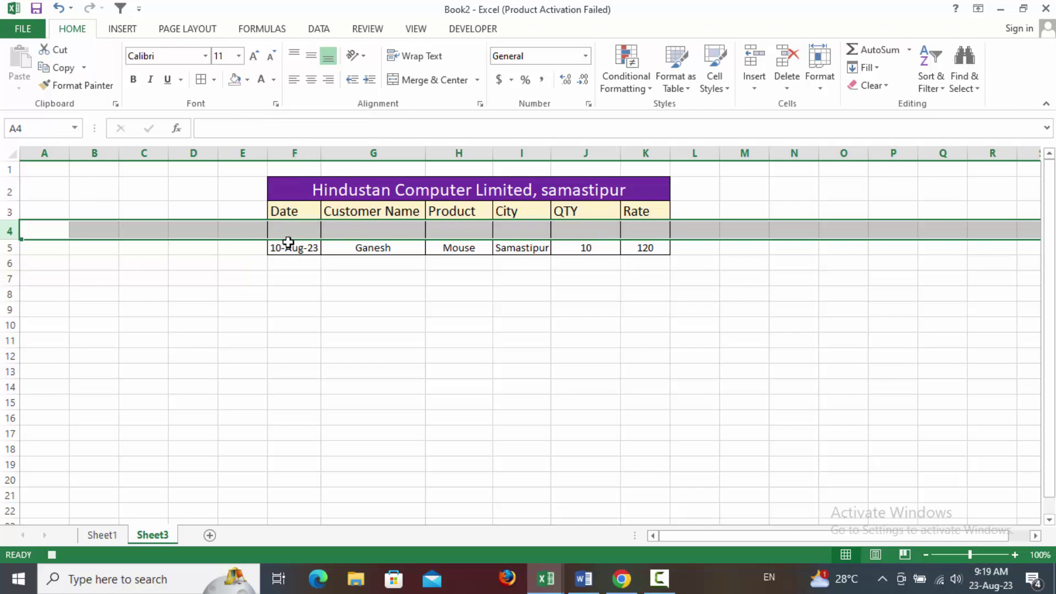
{"action": "left_click", "coordinate": [388, 309]}
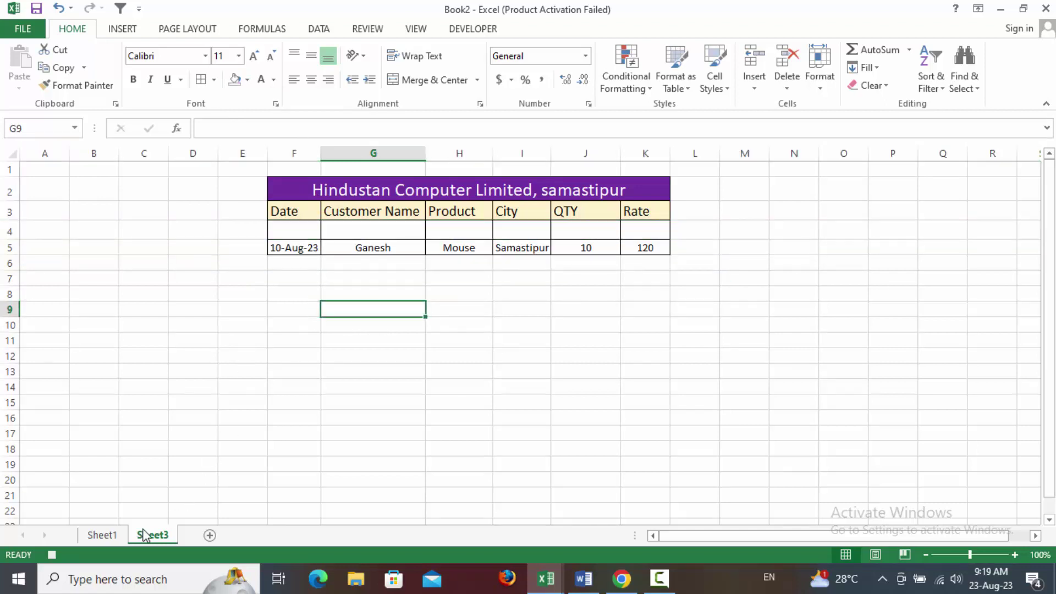
Step: Clear the entry values F5:F10 on the Sheet1 form
{"action": "left_click", "coordinate": [93, 536]}
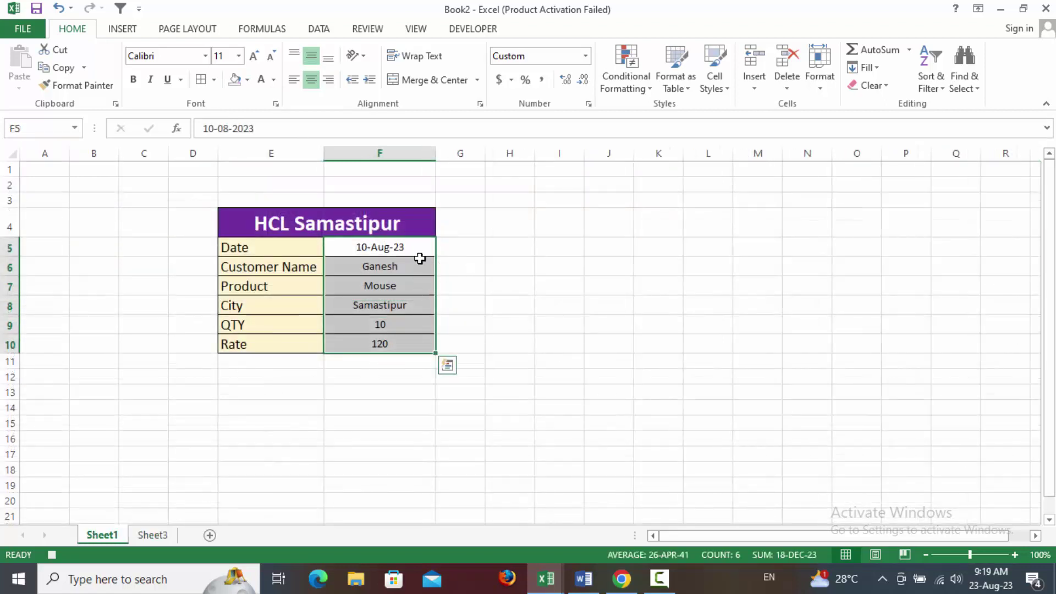
{"action": "left_click_drag", "start_coordinate": [387, 247], "coordinate": [392, 336]}
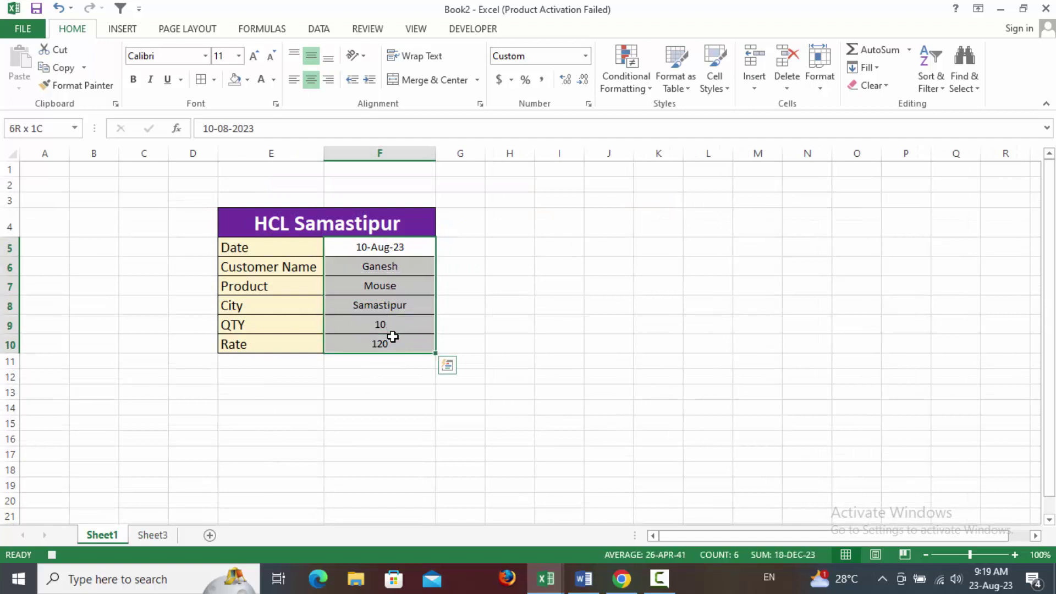
{"action": "key", "text": "Delete"}
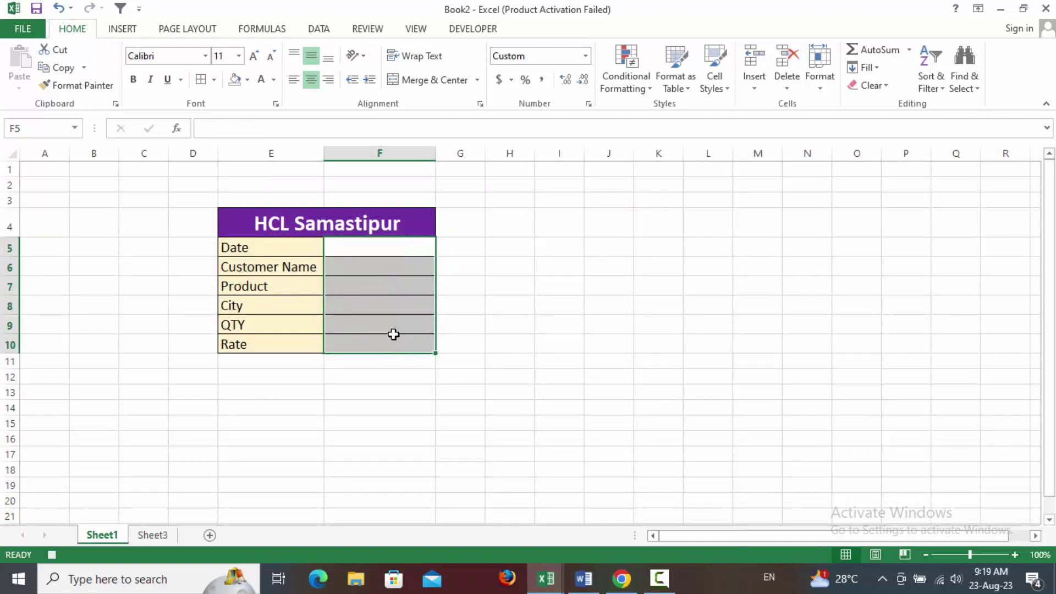
{"action": "left_click", "coordinate": [364, 246]}
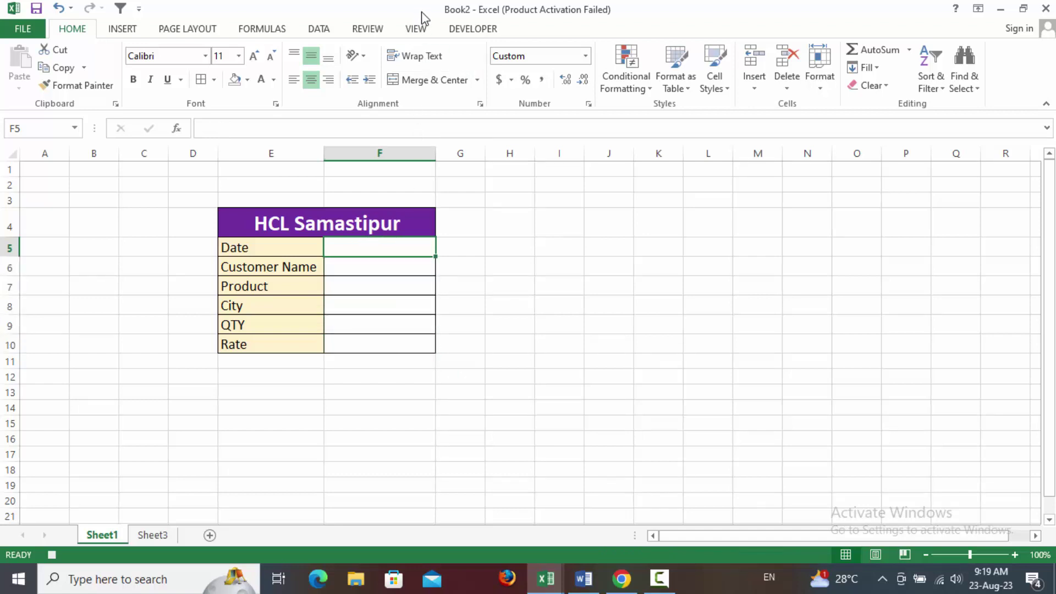
Step: Stop recording the Save_Data macro
{"action": "left_click", "coordinate": [415, 28]}
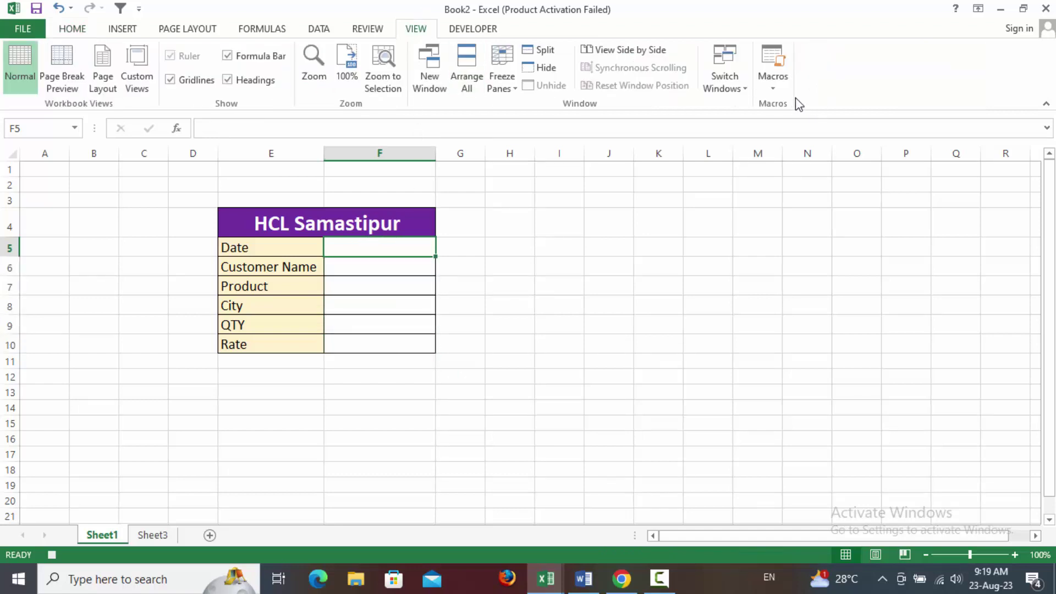
{"action": "left_click", "coordinate": [768, 88]}
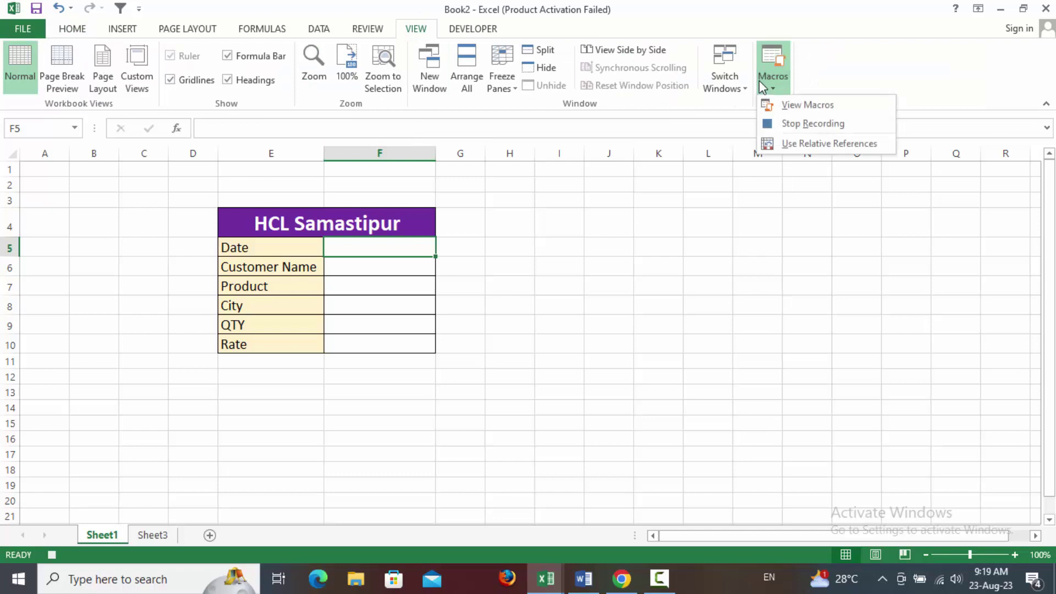
{"action": "left_click", "coordinate": [792, 124]}
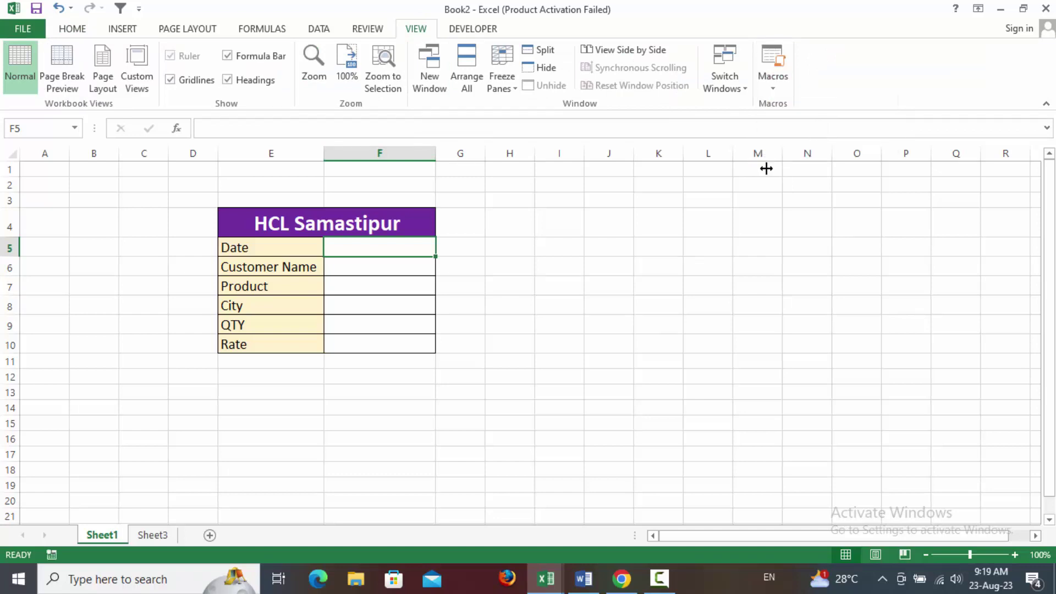
Step: Delete the test record row from the Sheet3 table, then return to the Sheet1 form
{"action": "left_click", "coordinate": [602, 331]}
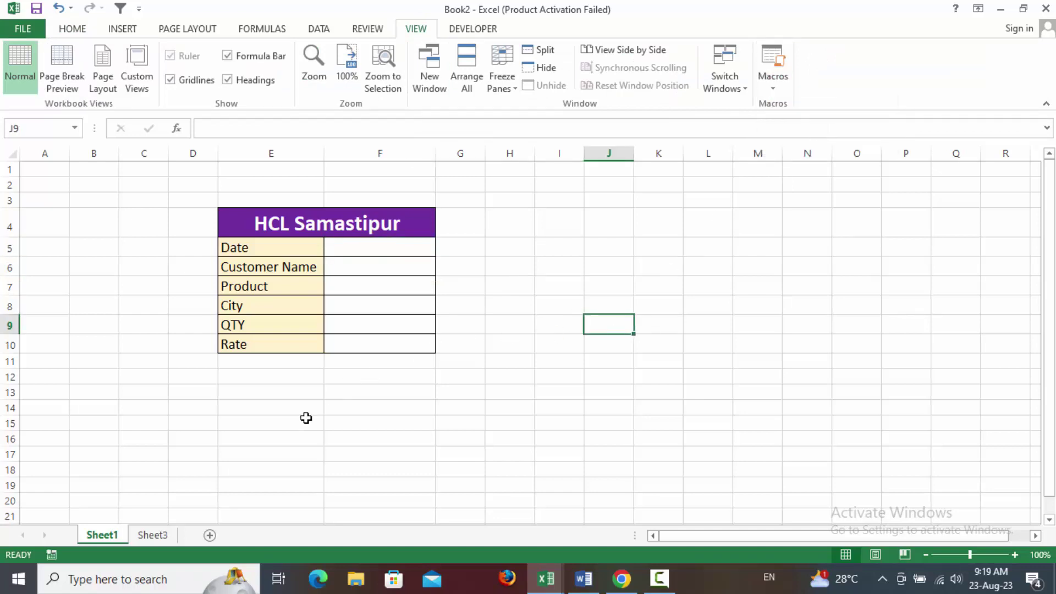
{"action": "left_click", "coordinate": [155, 535]}
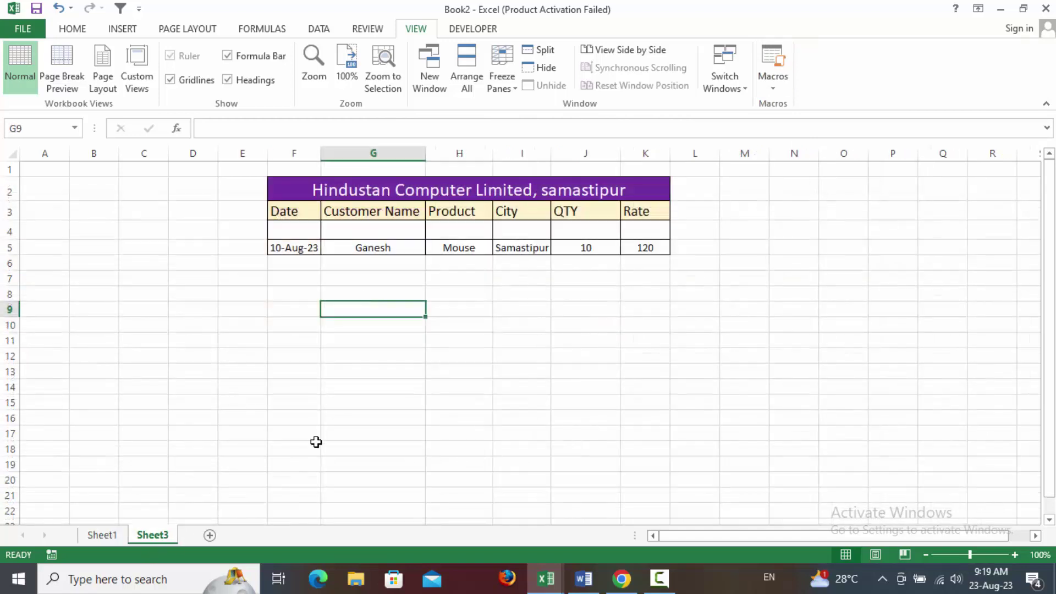
{"action": "left_click", "coordinate": [313, 248]}
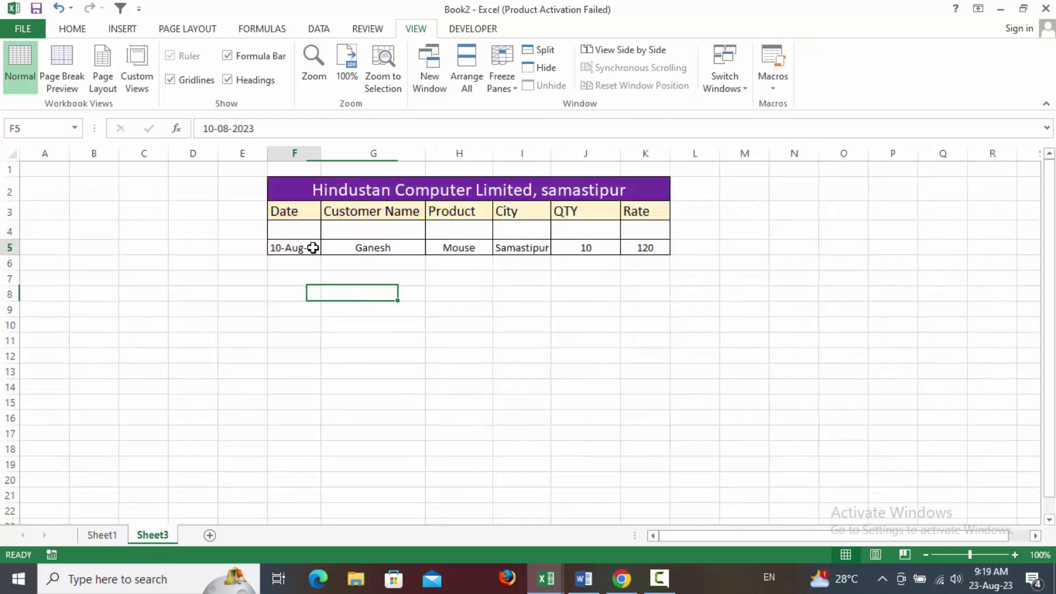
{"action": "left_click", "coordinate": [83, 30]}
{"action": "left_click", "coordinate": [801, 90]}
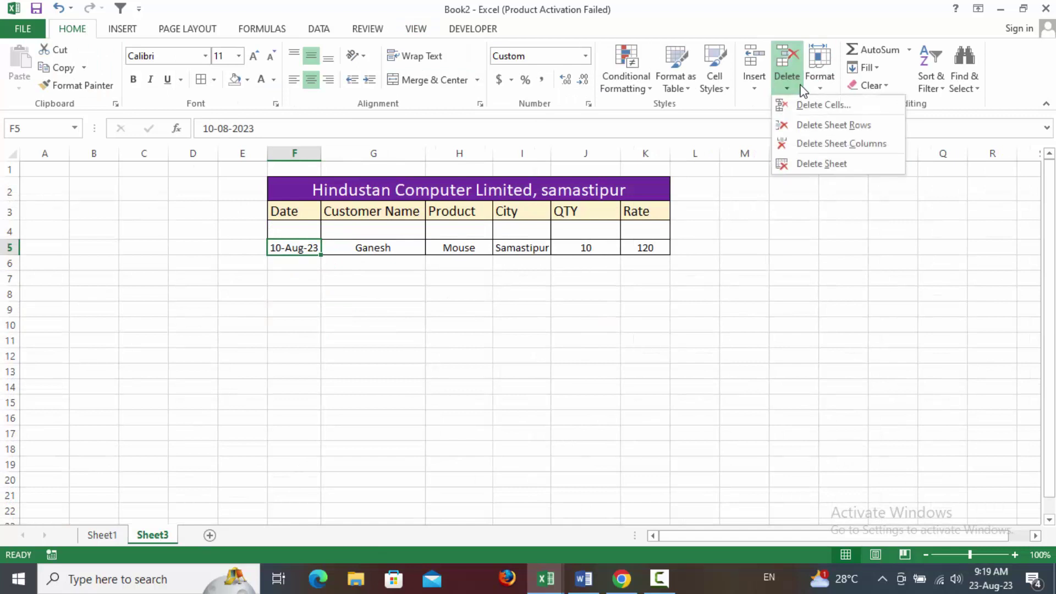
{"action": "left_click", "coordinate": [844, 124]}
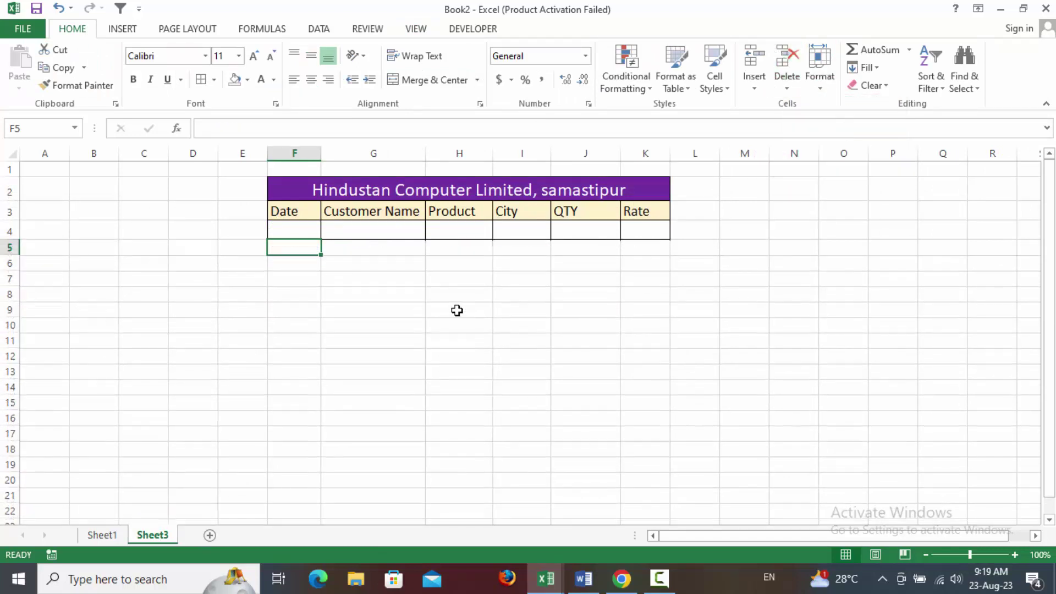
{"action": "left_click", "coordinate": [110, 536]}
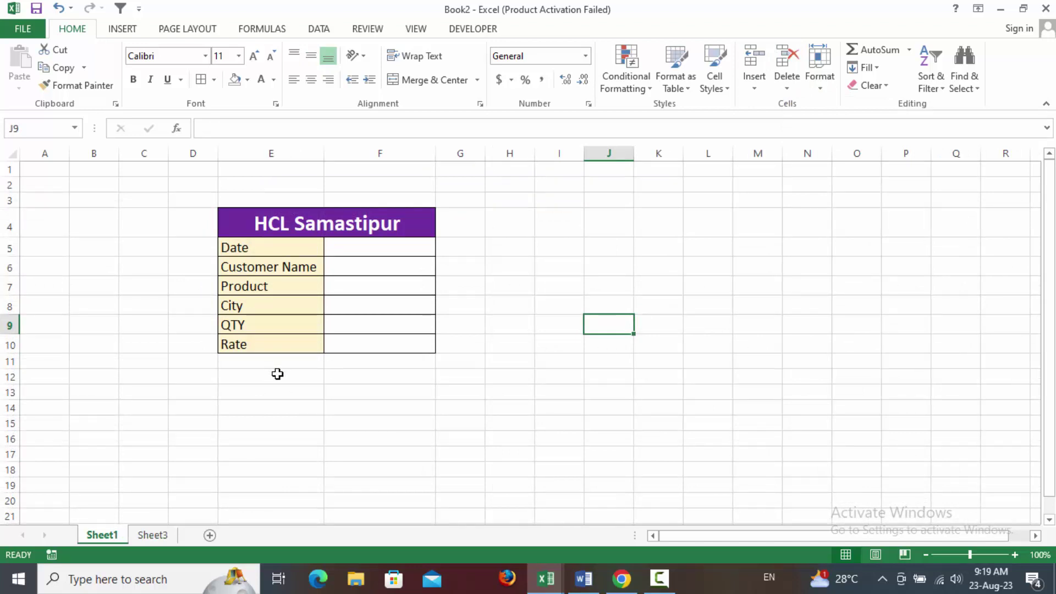
Step: Draw a rounded rectangle shape just below the form's Rate row
{"action": "left_click", "coordinate": [116, 31]}
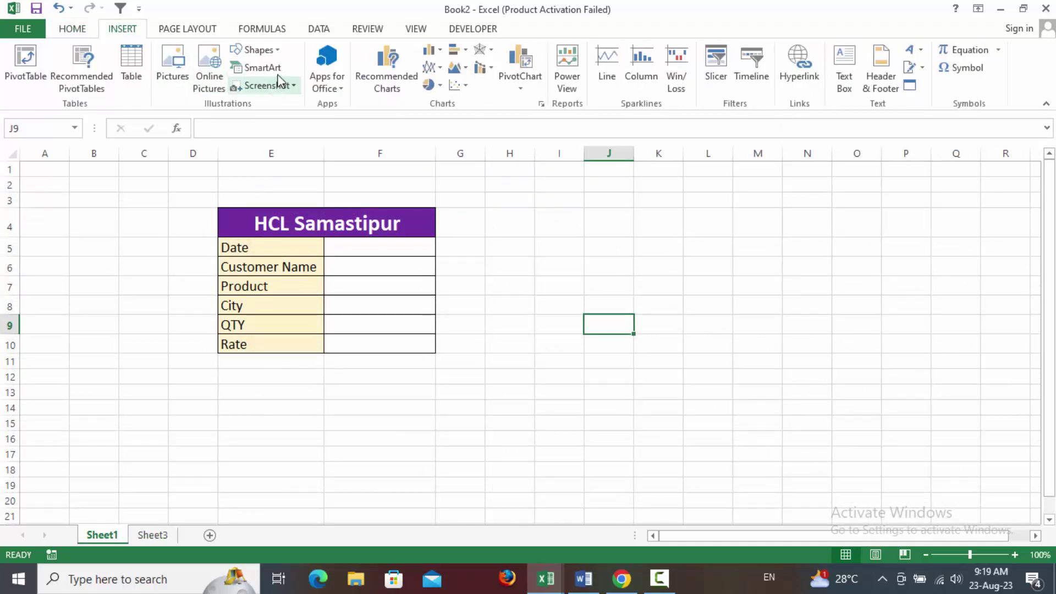
{"action": "left_click", "coordinate": [256, 49]}
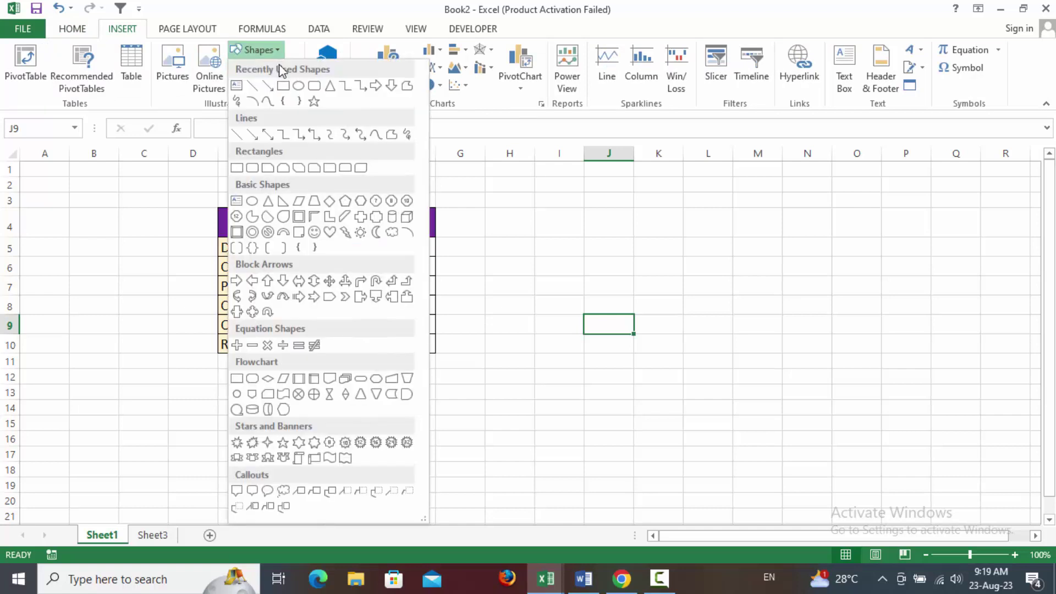
{"action": "left_click", "coordinate": [299, 86]}
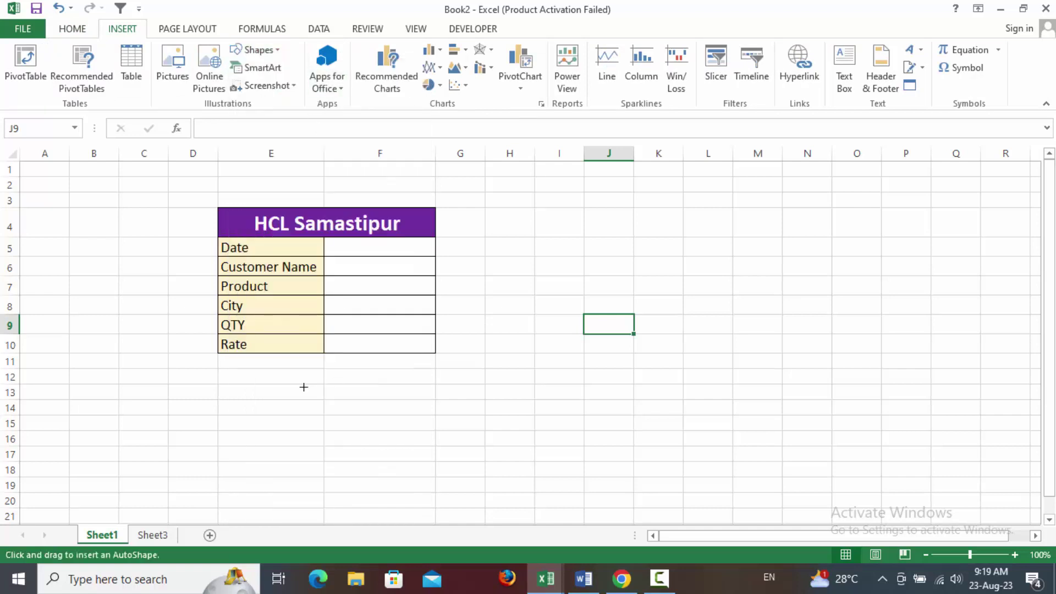
{"action": "left_click_drag", "start_coordinate": [270, 369], "coordinate": [396, 398]}
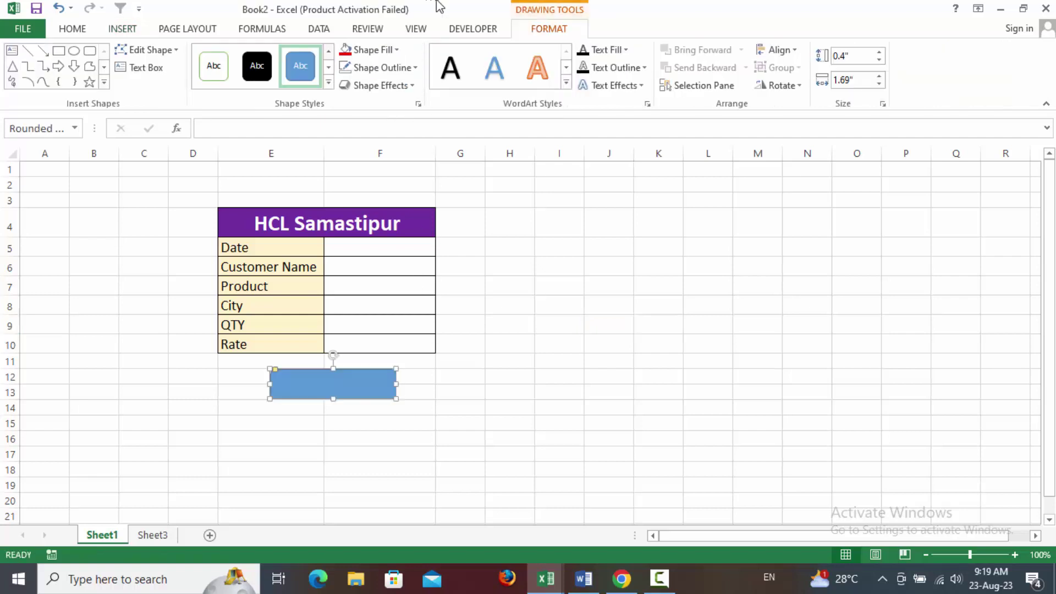
Step: Give the shape a red fill, no outline and a bevelled preset effect
{"action": "left_click", "coordinate": [395, 49]}
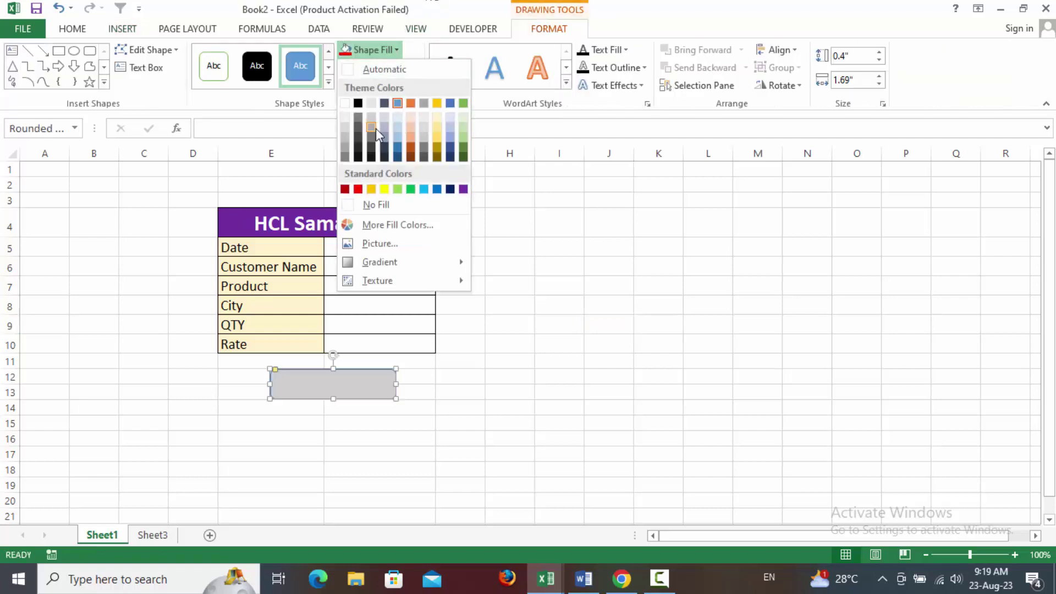
{"action": "left_click", "coordinate": [358, 190]}
{"action": "left_click", "coordinate": [385, 68]}
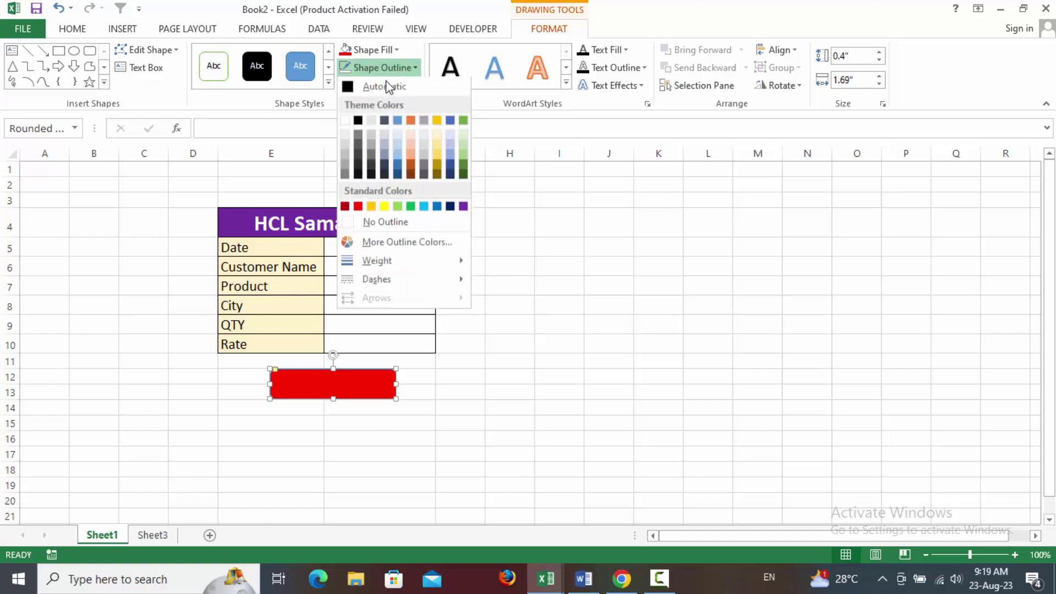
{"action": "left_click", "coordinate": [385, 222]}
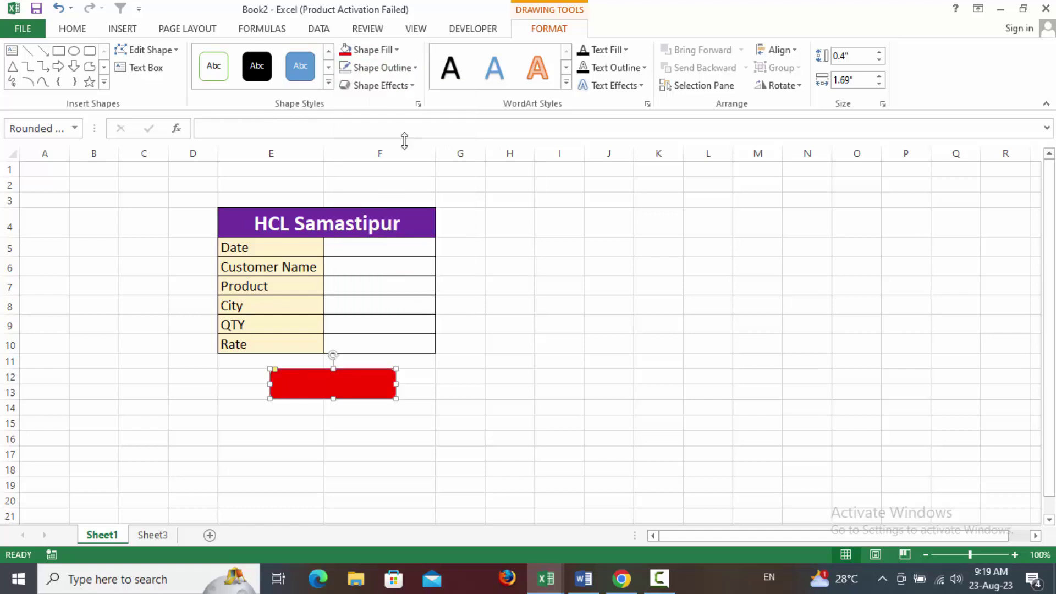
{"action": "left_click", "coordinate": [408, 88]}
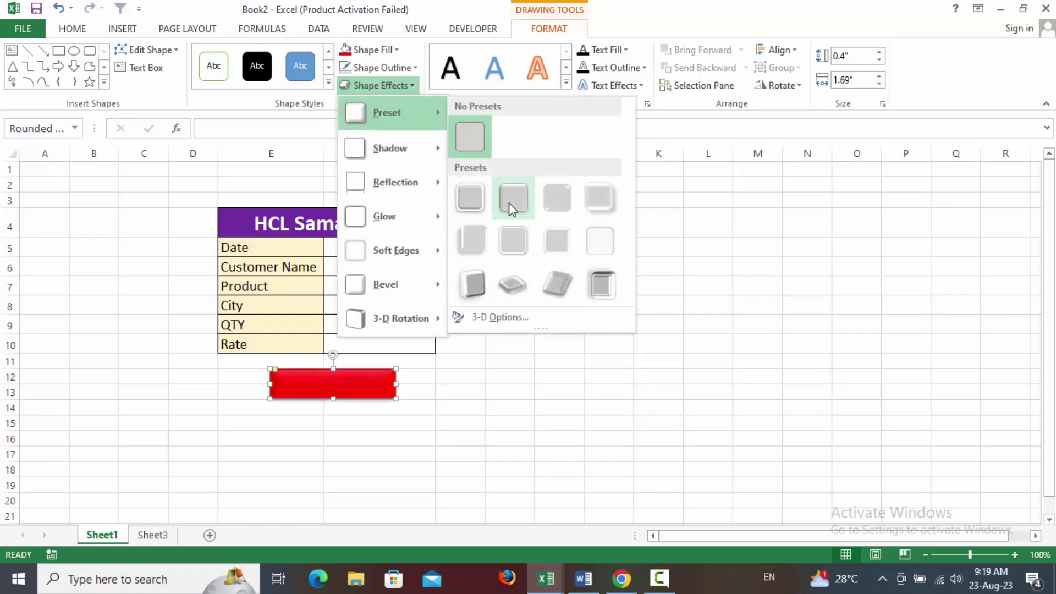
{"action": "left_click", "coordinate": [509, 202]}
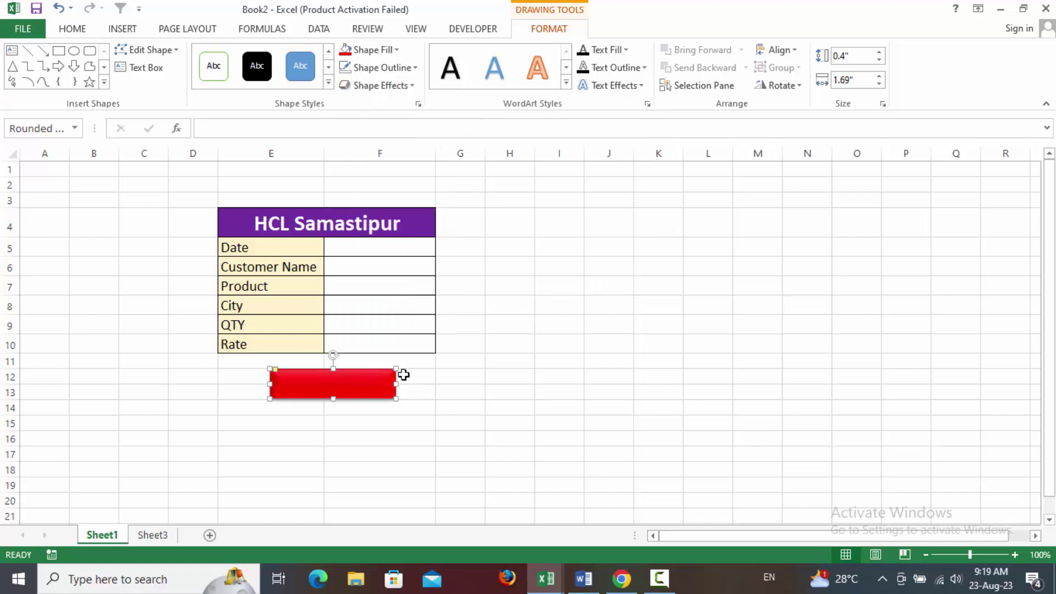
Step: Put 'Save Data' text in the shape, sized 18 point and bold
{"action": "right_click", "coordinate": [364, 384]}
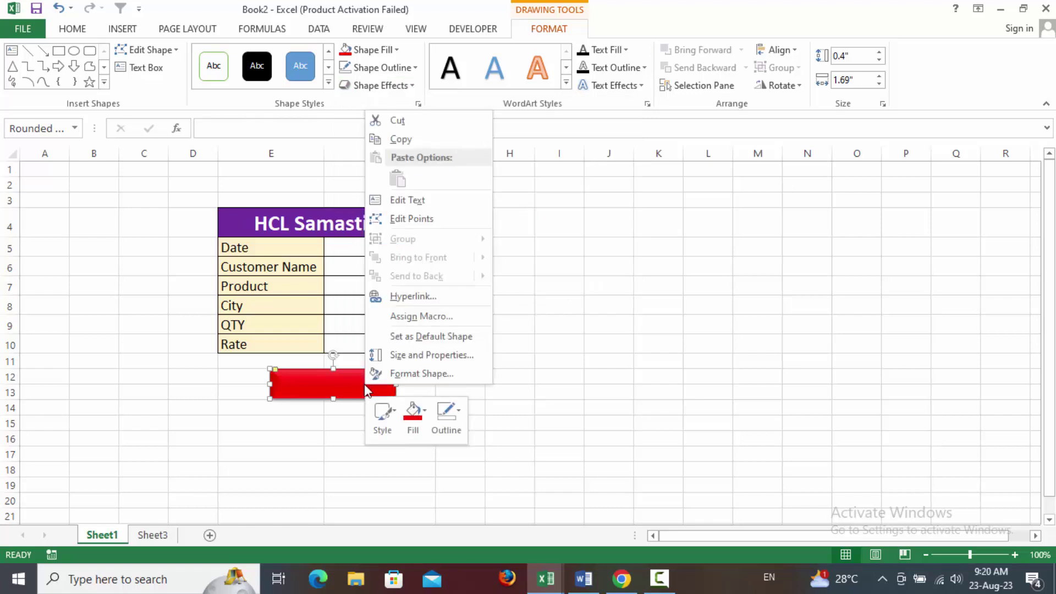
{"action": "left_click", "coordinate": [406, 199]}
{"action": "type", "text": "Save Data"}
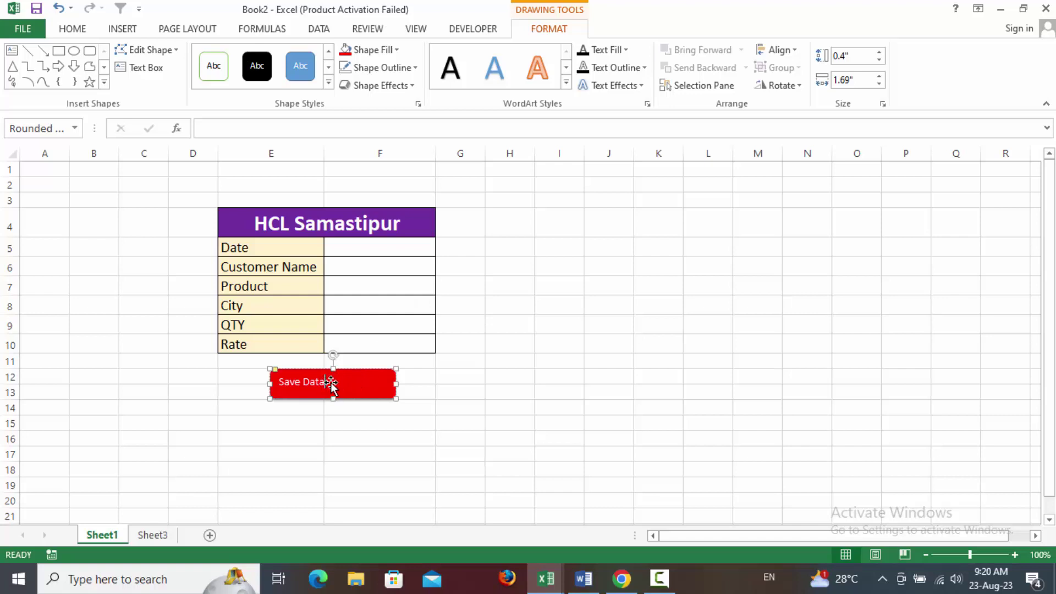
{"action": "left_click_drag", "start_coordinate": [325, 383], "coordinate": [279, 382]}
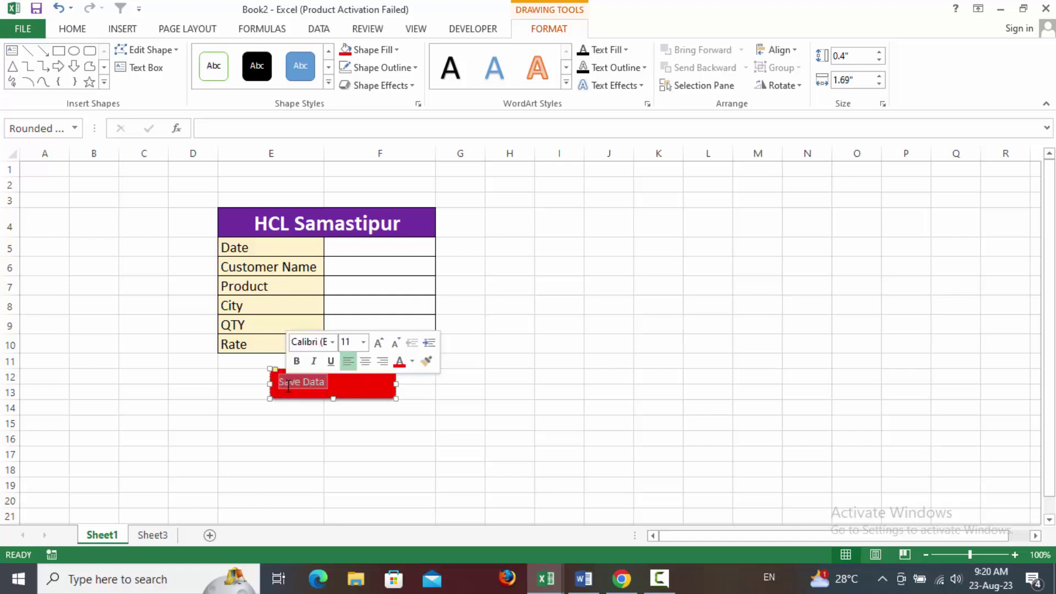
{"action": "left_click", "coordinate": [77, 29]}
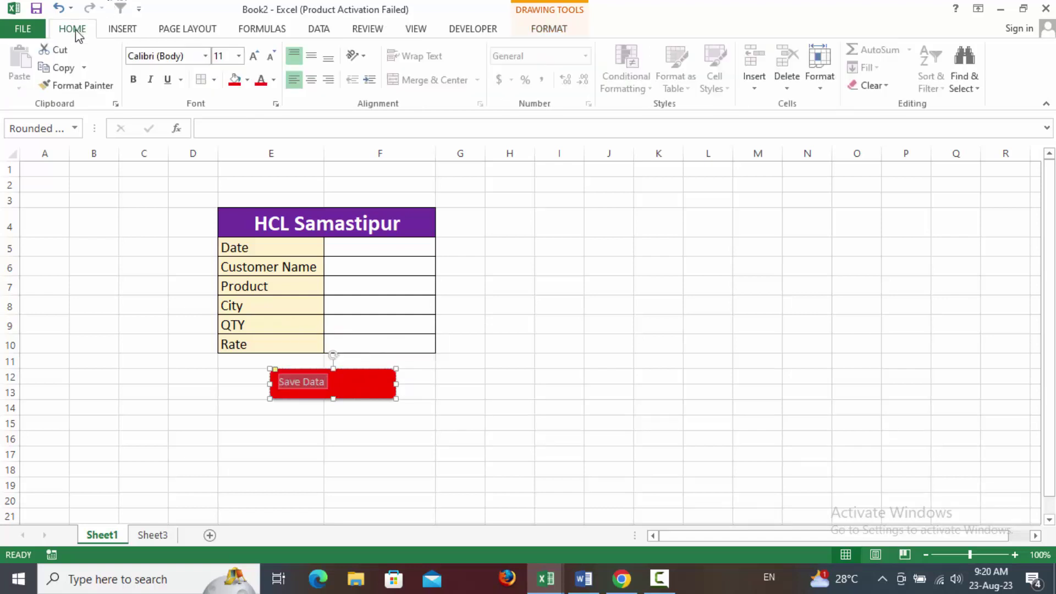
{"action": "left_click", "coordinate": [252, 57]}
{"action": "left_click", "coordinate": [252, 57]}
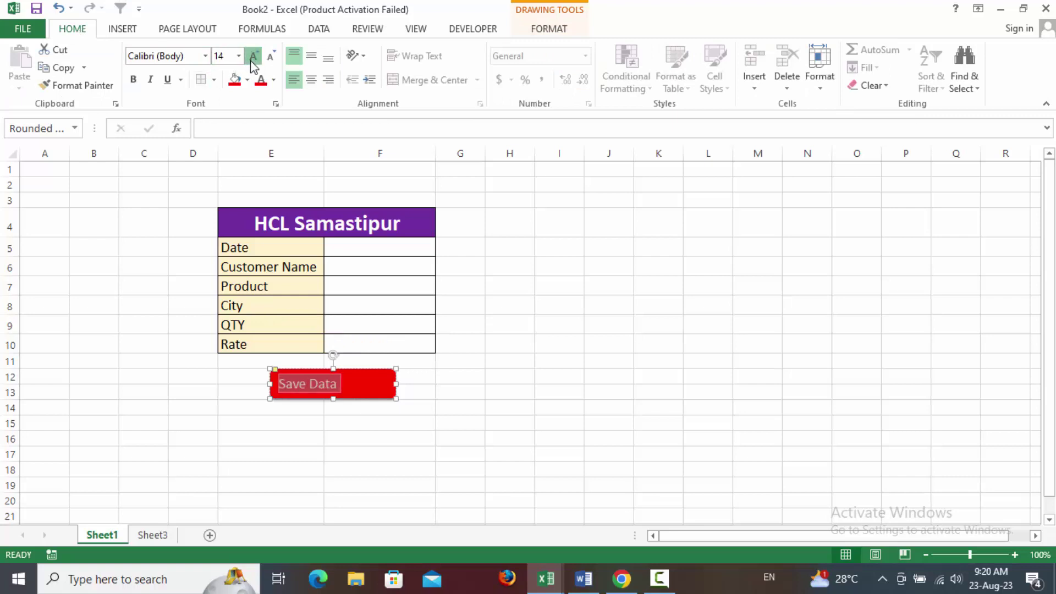
{"action": "left_click", "coordinate": [252, 58]}
{"action": "left_click", "coordinate": [252, 57]}
{"action": "left_click", "coordinate": [133, 79]}
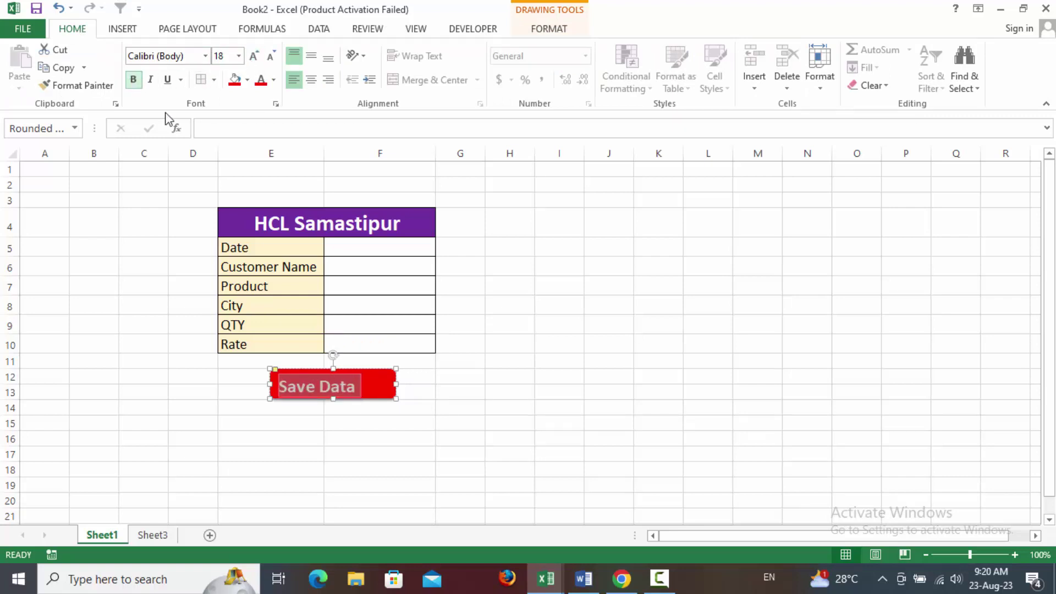
Step: Narrow the Save Data shape by dragging its right edge inward
{"action": "left_click", "coordinate": [474, 405]}
{"action": "left_click", "coordinate": [383, 391]}
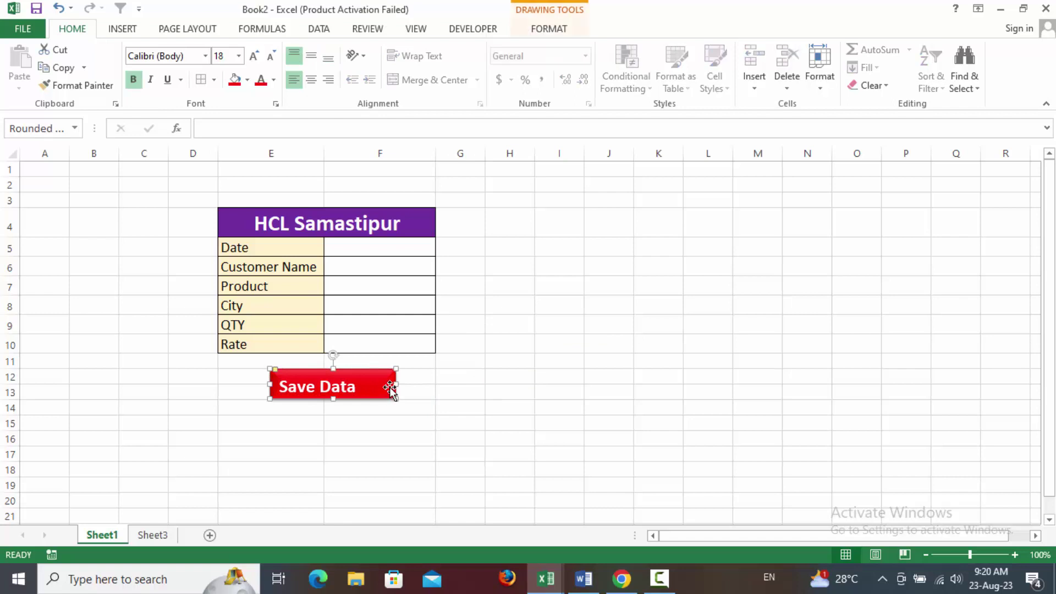
{"action": "left_click_drag", "start_coordinate": [395, 386], "coordinate": [373, 386]}
{"action": "left_click", "coordinate": [385, 407]}
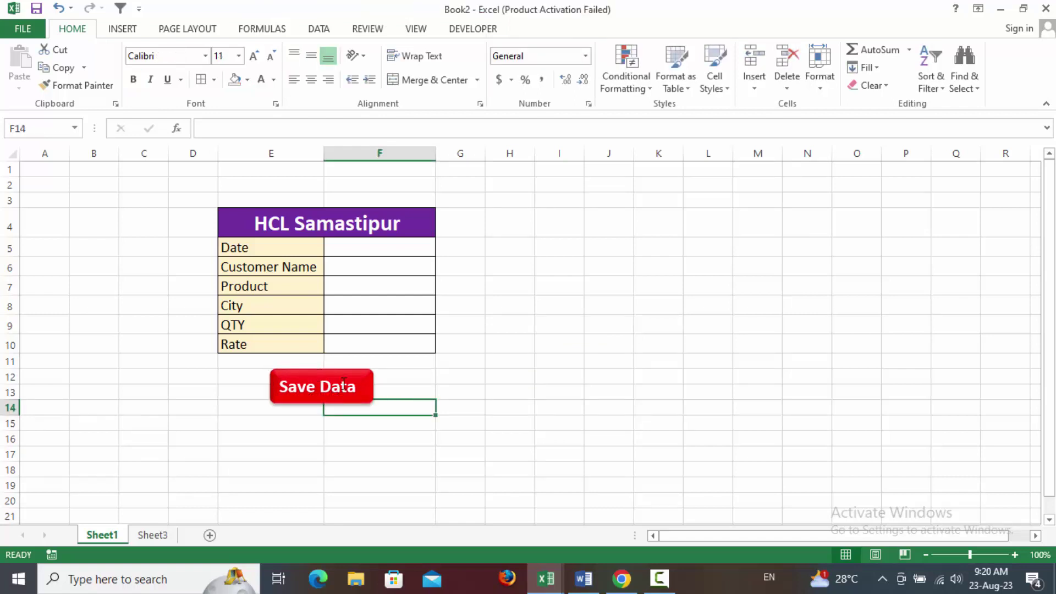
{"action": "left_click", "coordinate": [311, 386]}
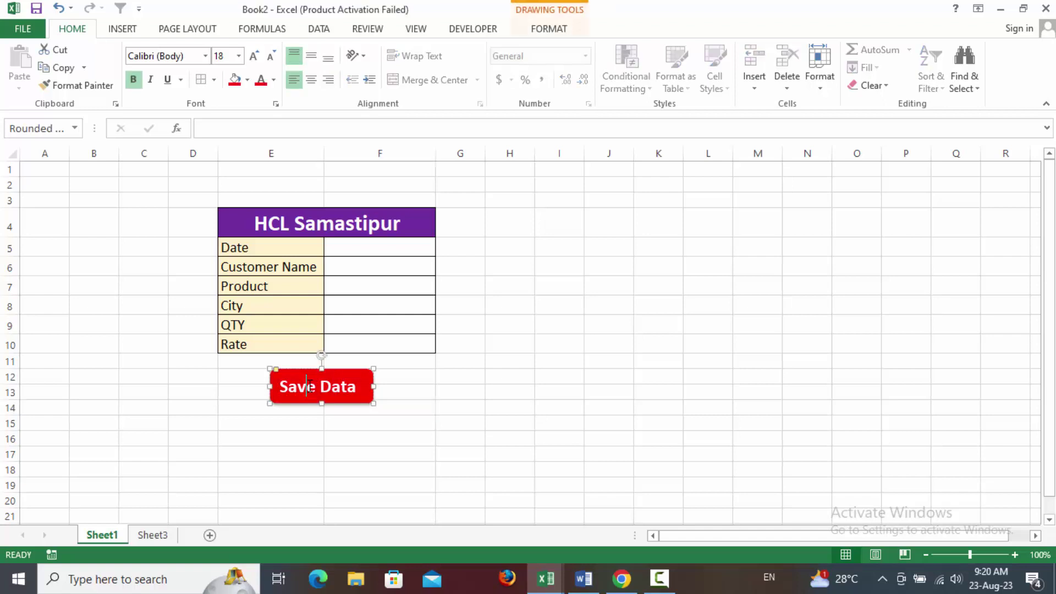
Step: Assign the Save_Data macro to the red Save Data shape
{"action": "right_click", "coordinate": [311, 385]}
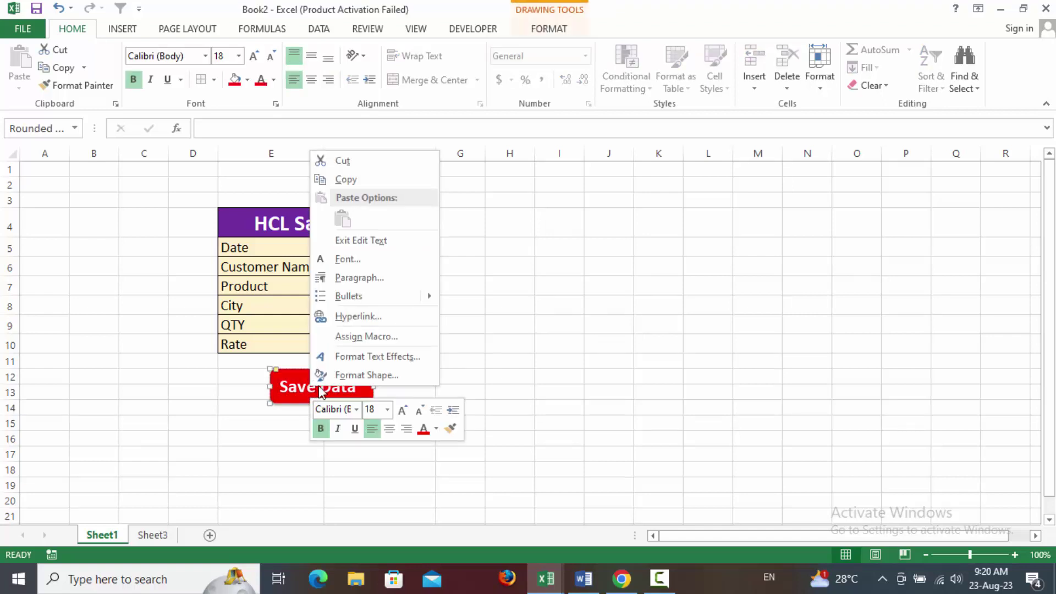
{"action": "left_click", "coordinate": [347, 337]}
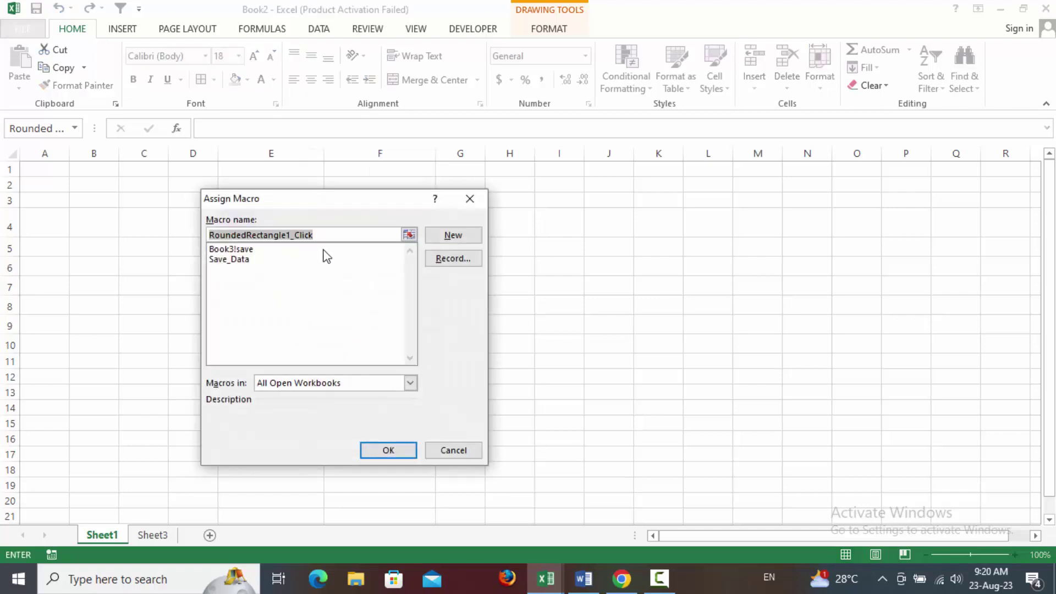
{"action": "left_click", "coordinate": [237, 260]}
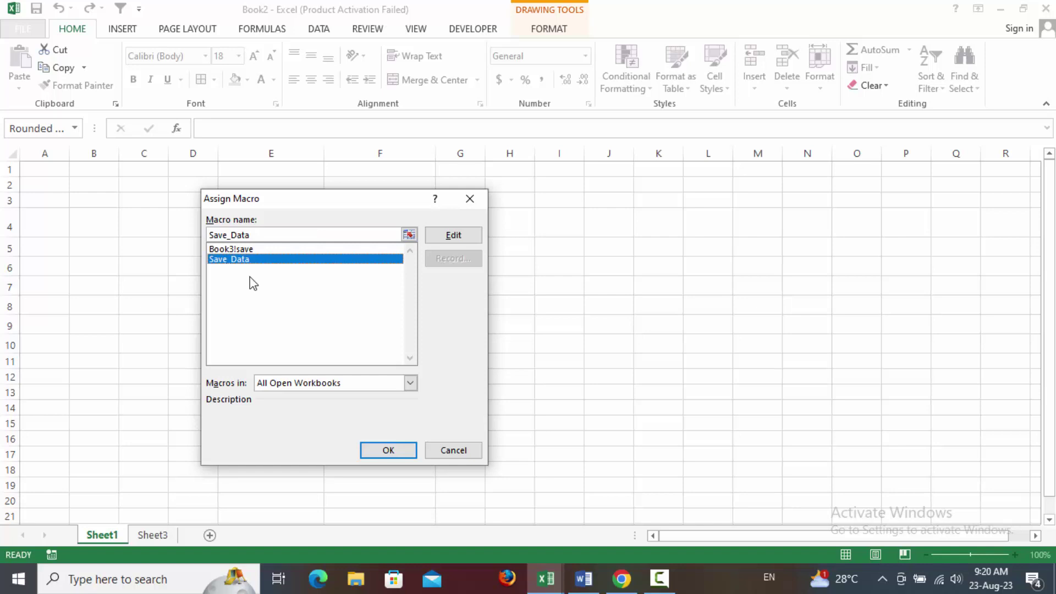
{"action": "left_click", "coordinate": [388, 451]}
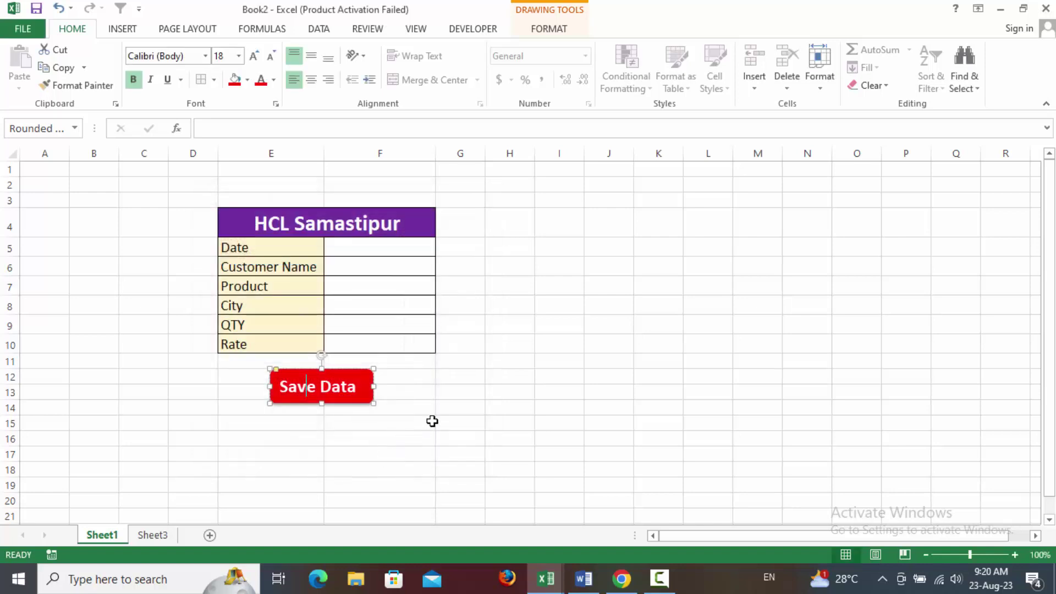
{"action": "left_click", "coordinate": [488, 361]}
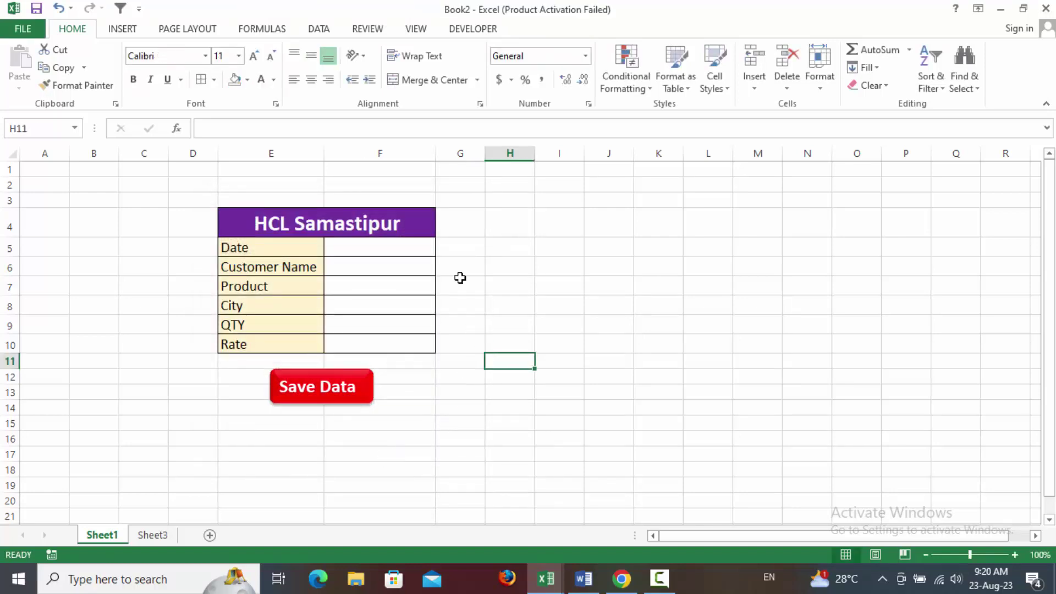
Step: Hide the sheet's gridlines and enter the date 11 Aug 2023 in the form
{"action": "left_click", "coordinate": [417, 29]}
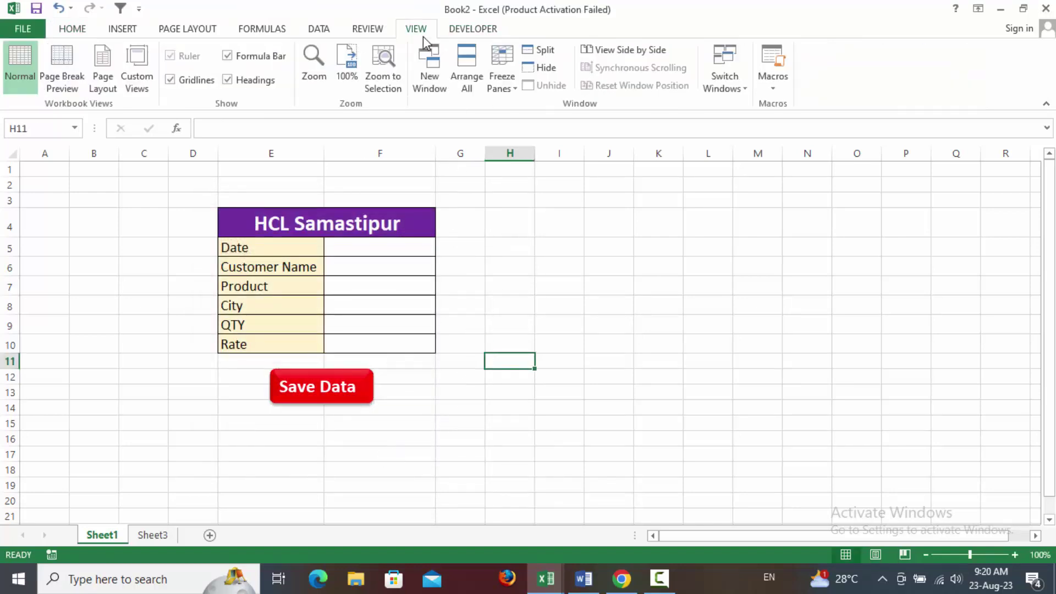
{"action": "left_click", "coordinate": [170, 80]}
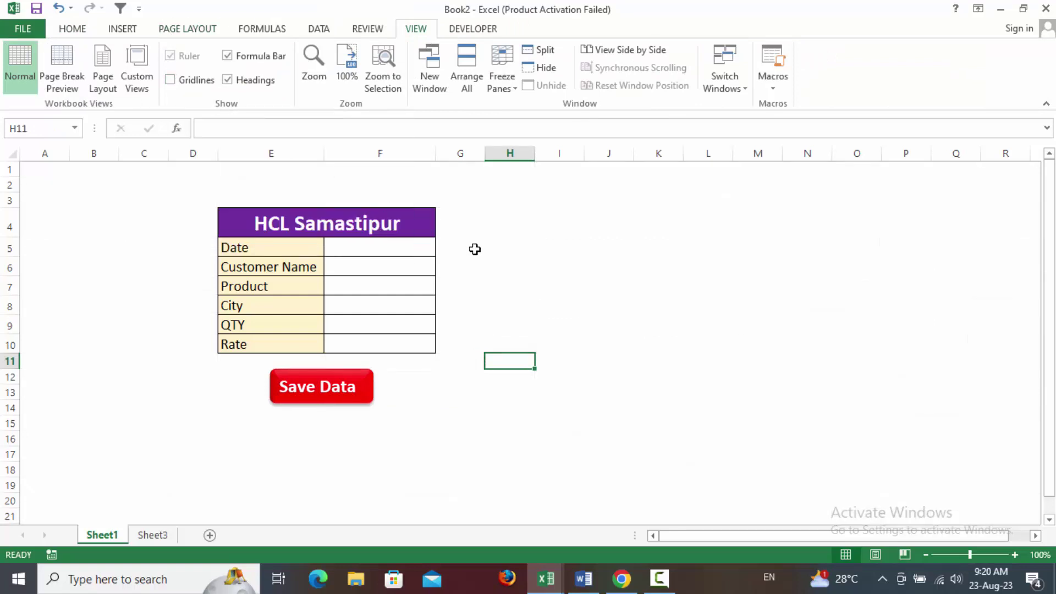
{"action": "left_click", "coordinate": [366, 252]}
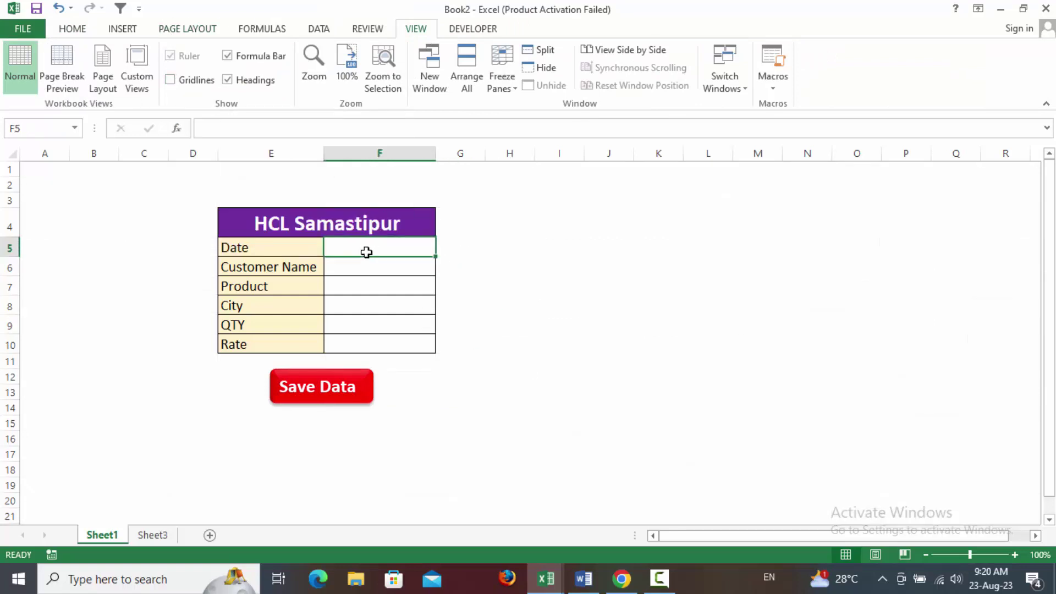
{"action": "type", "text": "11"}
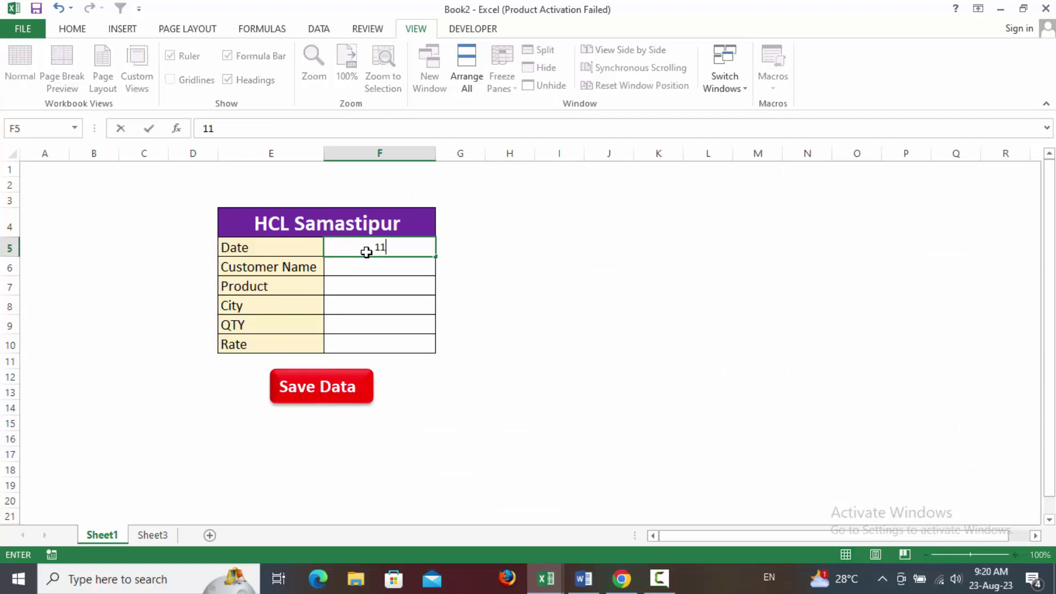
{"action": "type", "text": " Au"}
{"action": "type", "text": "g"}
{"action": "type", "text": " 2023"}
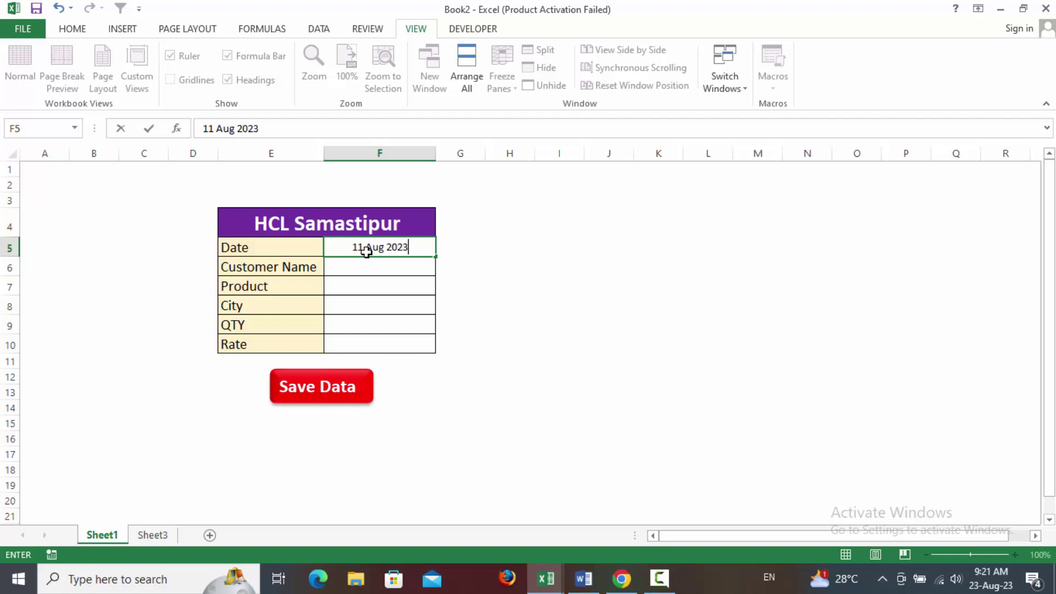
{"action": "key", "text": "Return"}
Step: Fill in the customer's name, Monitor, Darbhanga, QTY 5 and Rate 4500
{"action": "type", "text": "Aj"}
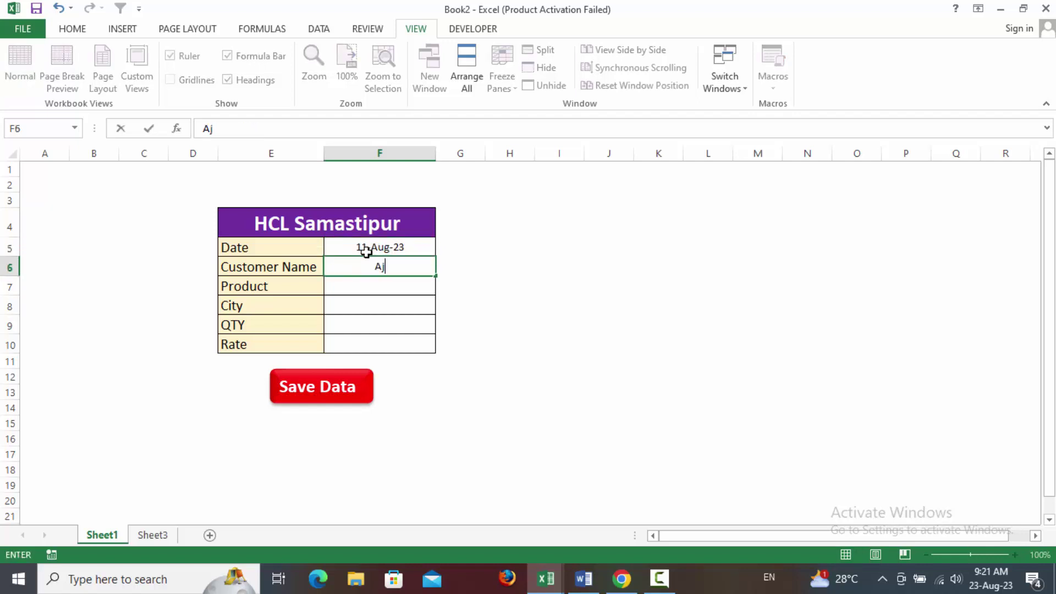
{"action": "type", "text": "ay"}
{"action": "key", "text": "Return"}
{"action": "type", "text": "Monit"}
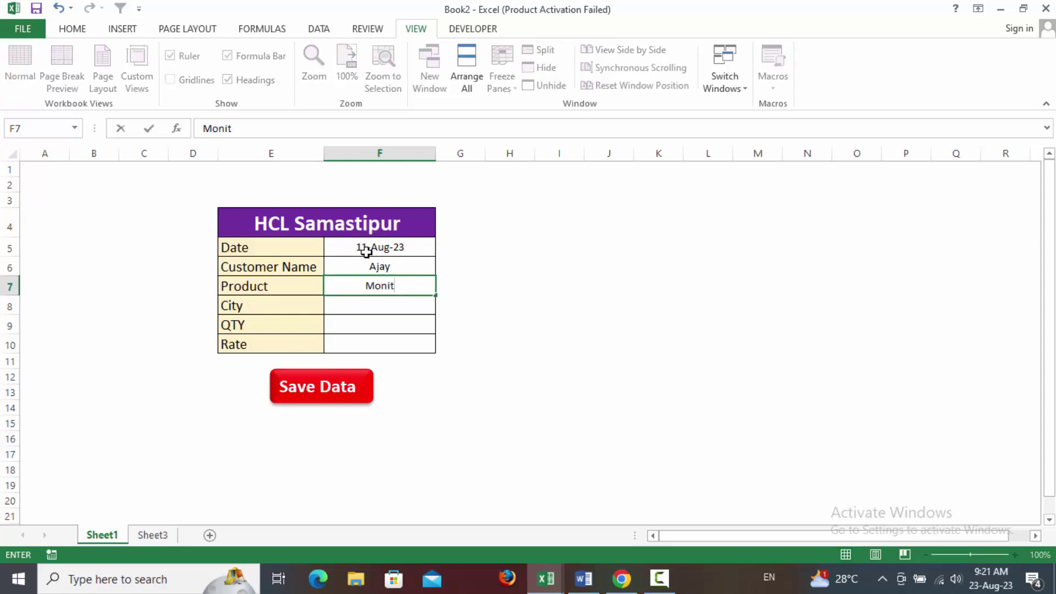
{"action": "type", "text": "or"}
{"action": "key", "text": "Return"}
{"action": "type", "text": "Da"}
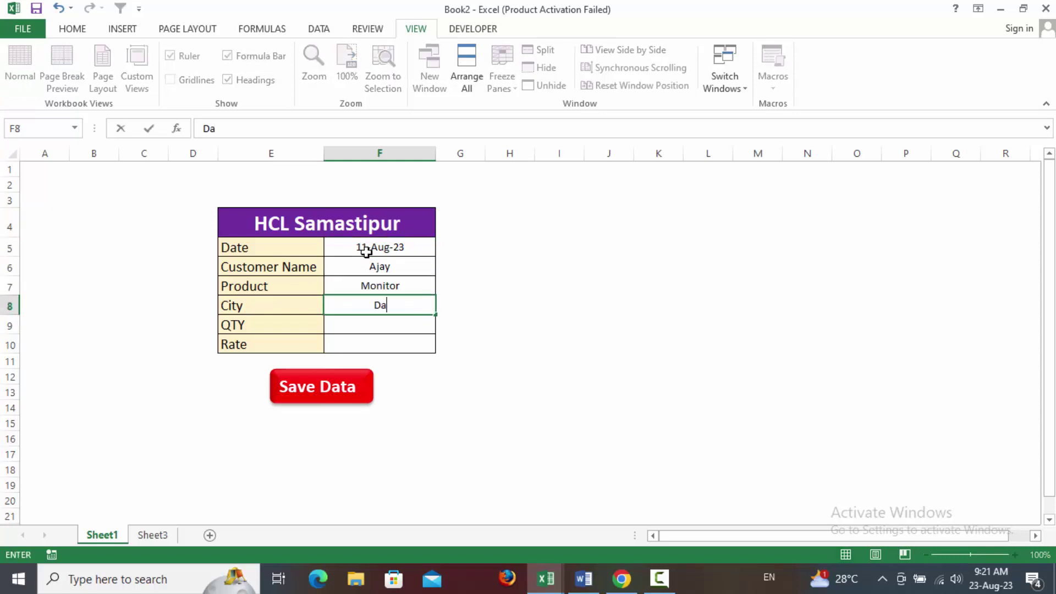
{"action": "type", "text": "rbhanga"}
{"action": "key", "text": "Return"}
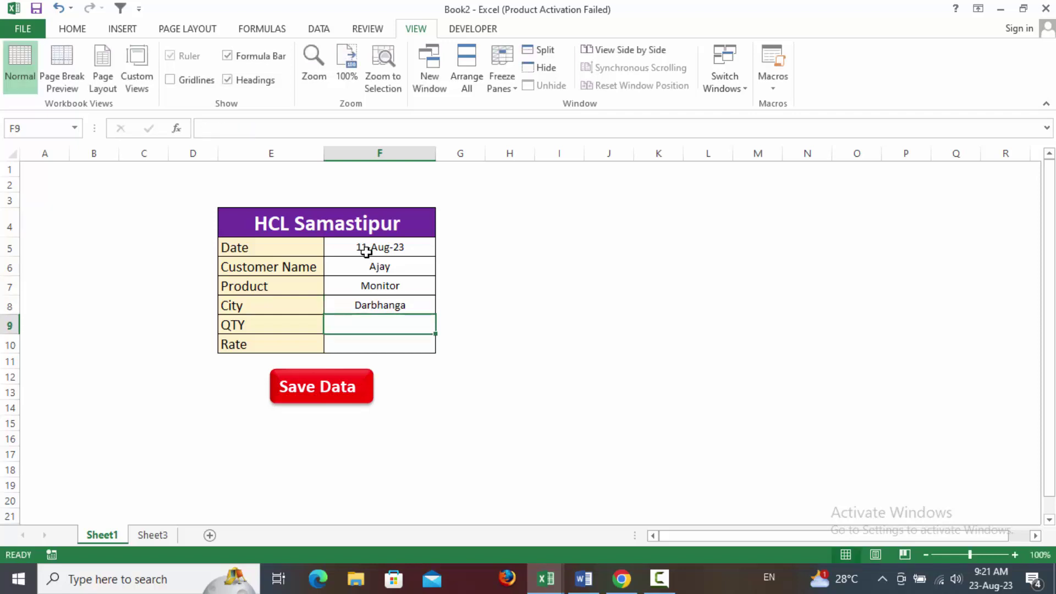
{"action": "type", "text": "5"}
{"action": "key", "text": "Return"}
{"action": "type", "text": "45"}
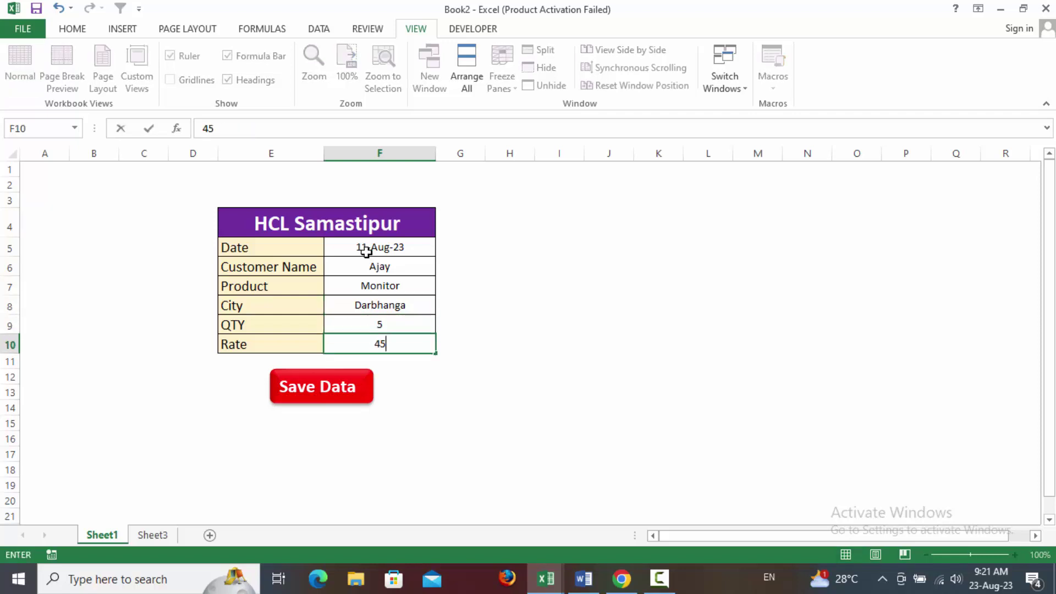
{"action": "type", "text": "00"}
{"action": "left_click", "coordinate": [405, 376]}
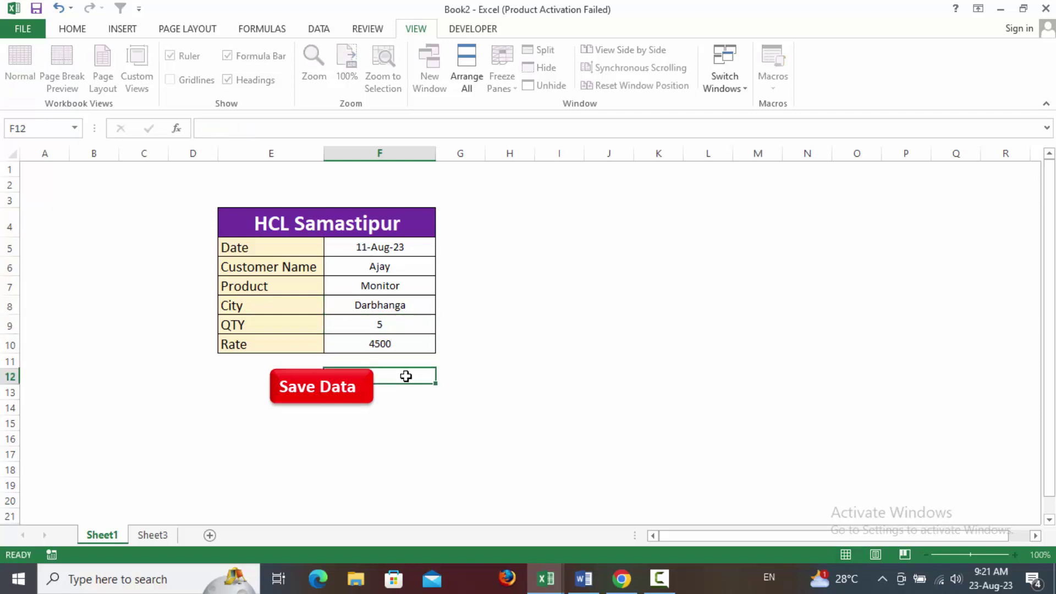
Step: Run Save Data to store the Monitor entry, check it on Sheet3, and return to Sheet1
{"action": "left_click", "coordinate": [345, 392]}
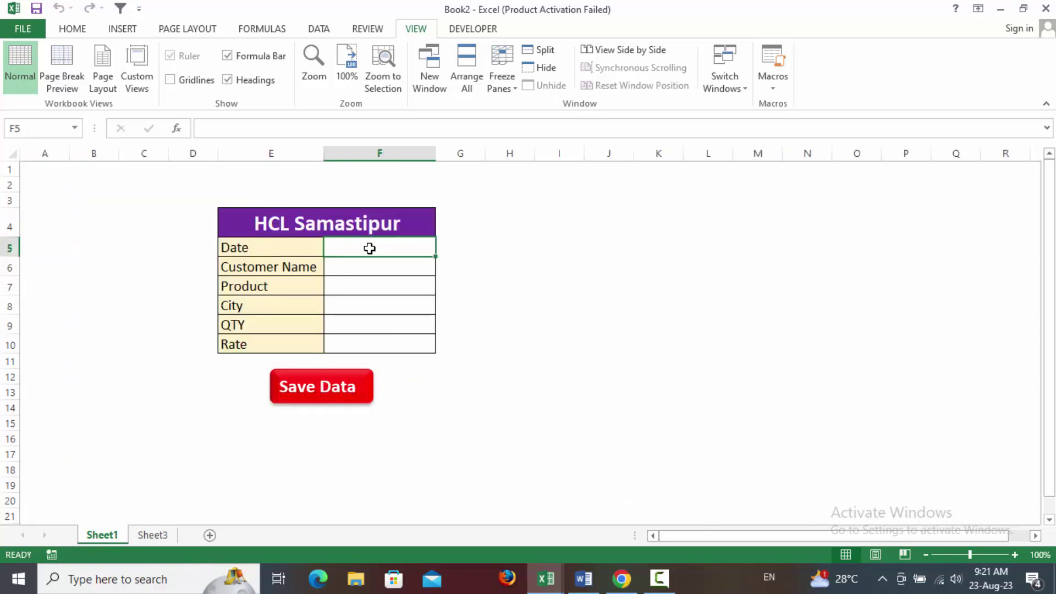
{"action": "left_click", "coordinate": [172, 537]}
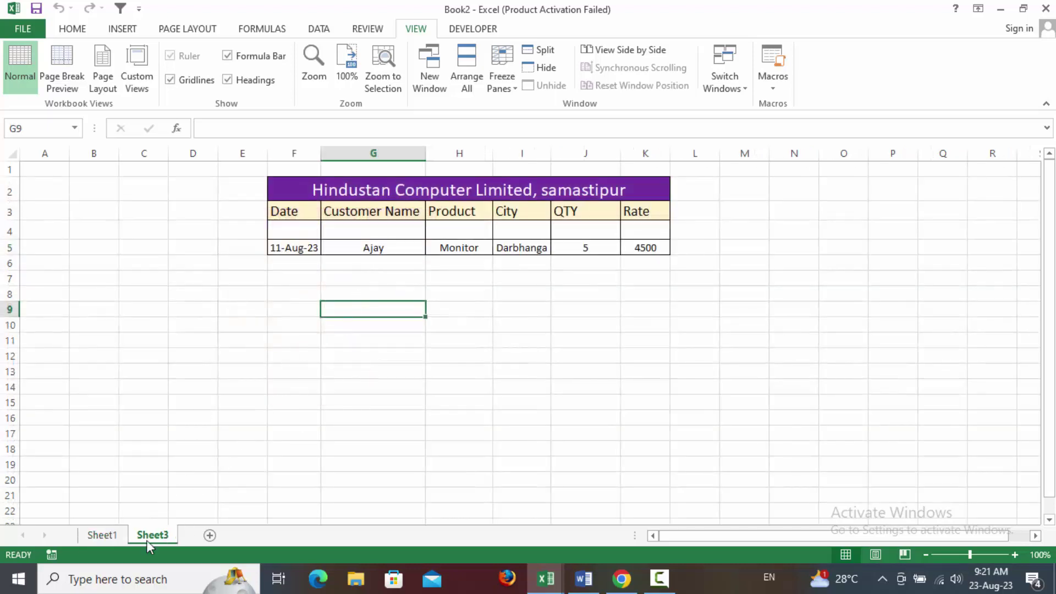
{"action": "left_click", "coordinate": [102, 536]}
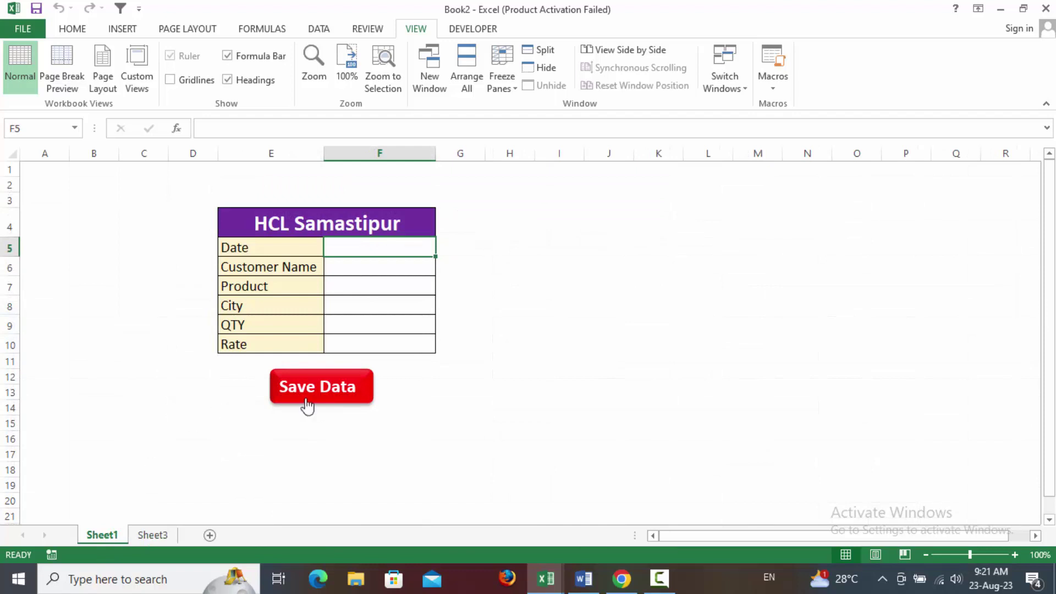
Step: Enter 12 Aug 2023, the customer's name, scanner, Sitamadhi, QTY 20 and Rate 5000 into the form
{"action": "type", "text": "12"}
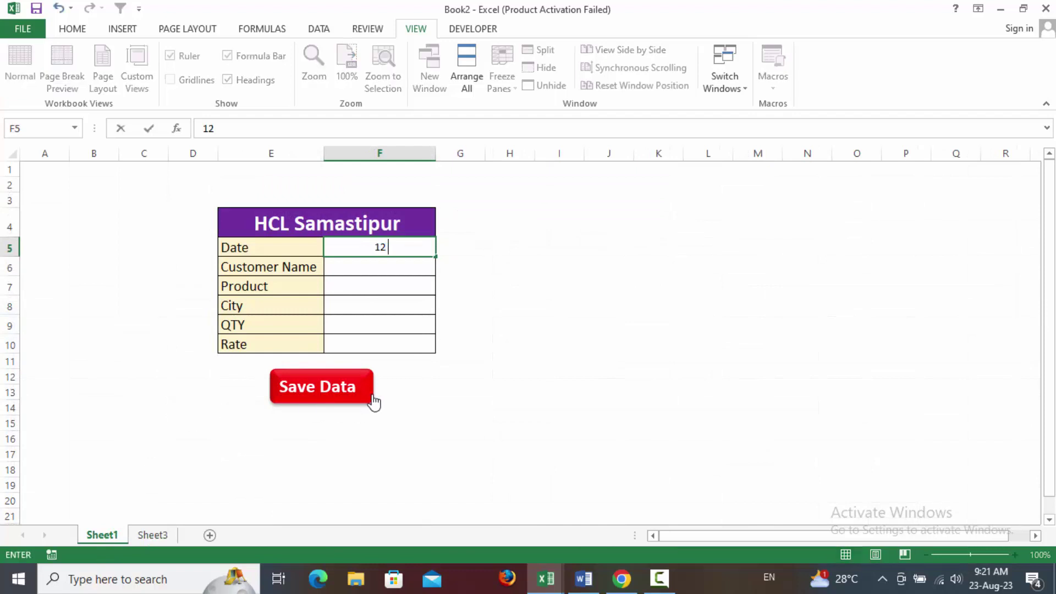
{"action": "type", "text": " Aug"}
{"action": "type", "text": " 2023"}
{"action": "key", "text": "Return"}
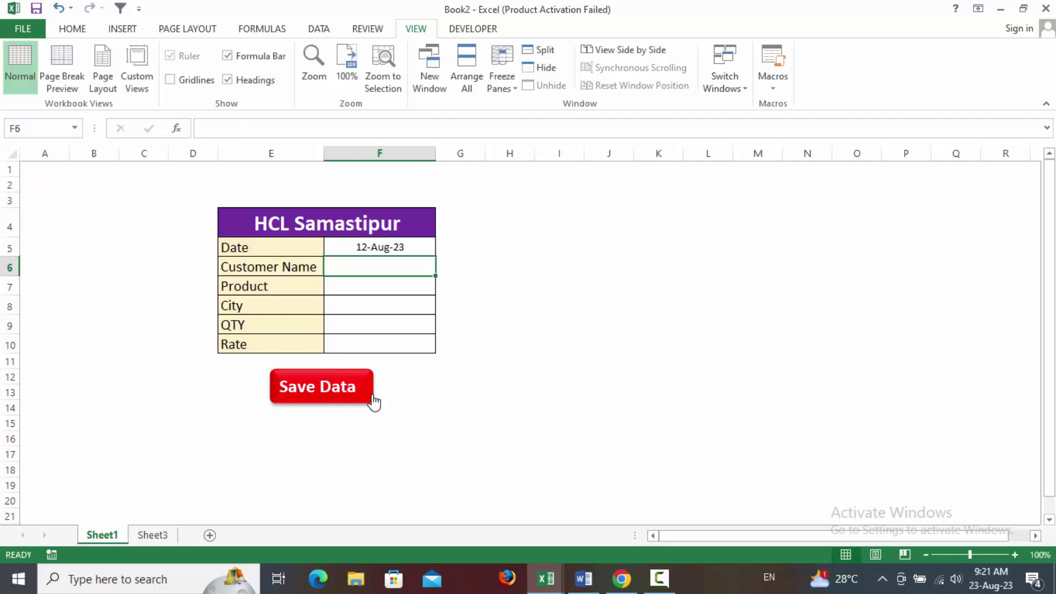
{"action": "type", "text": "Tin"}
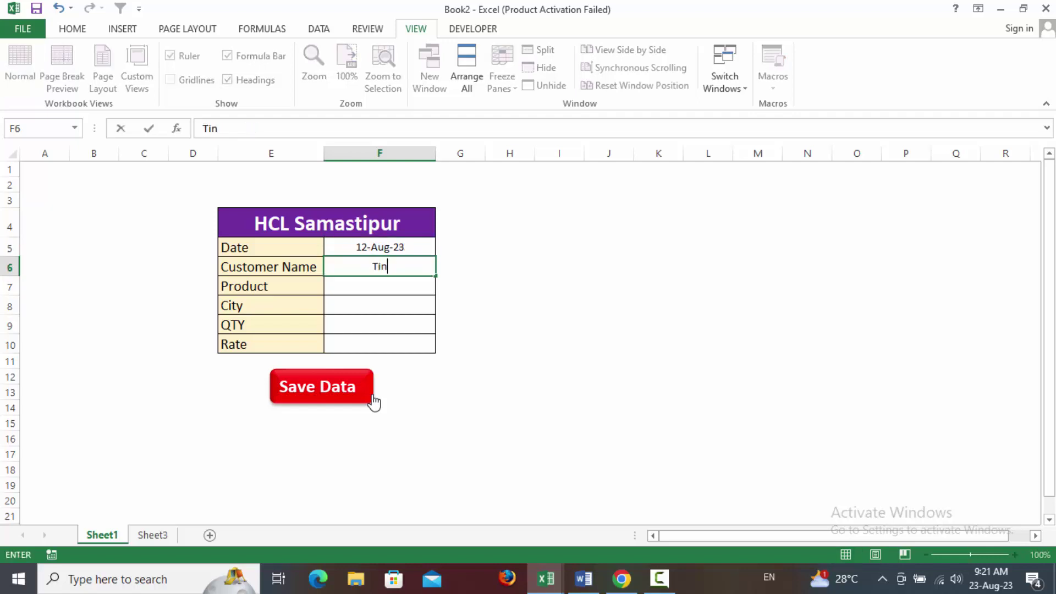
{"action": "type", "text": "a"}
{"action": "key", "text": "Return"}
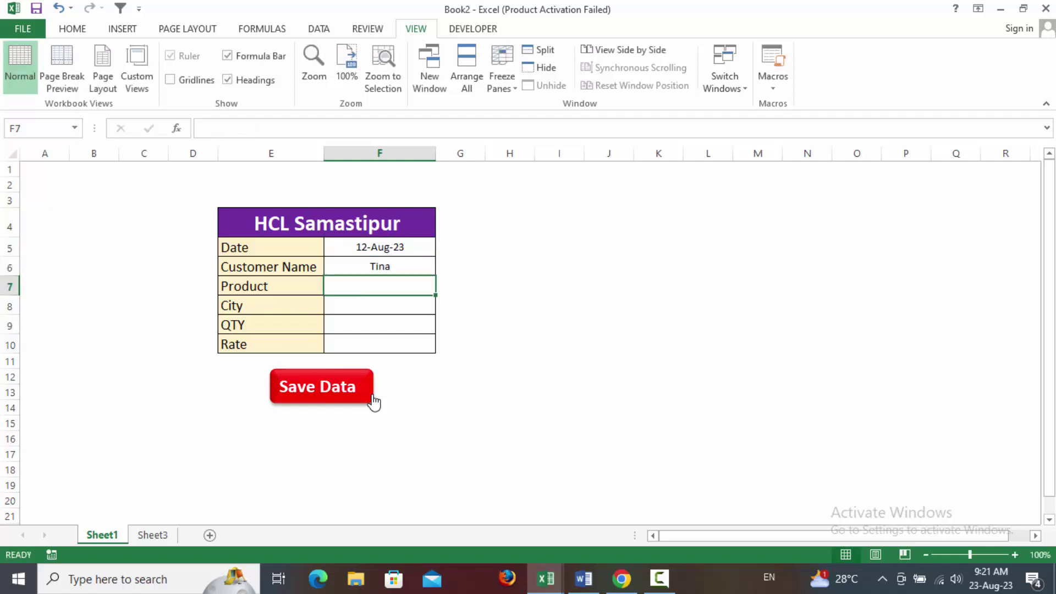
{"action": "type", "text": "s"}
{"action": "type", "text": "cann"}
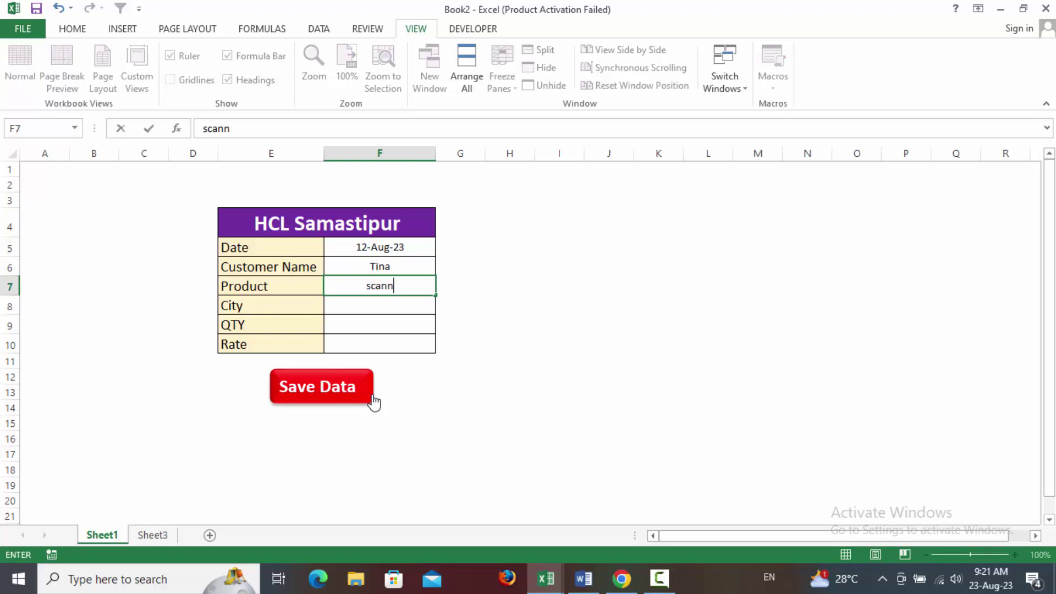
{"action": "type", "text": "er"}
{"action": "key", "text": "Return"}
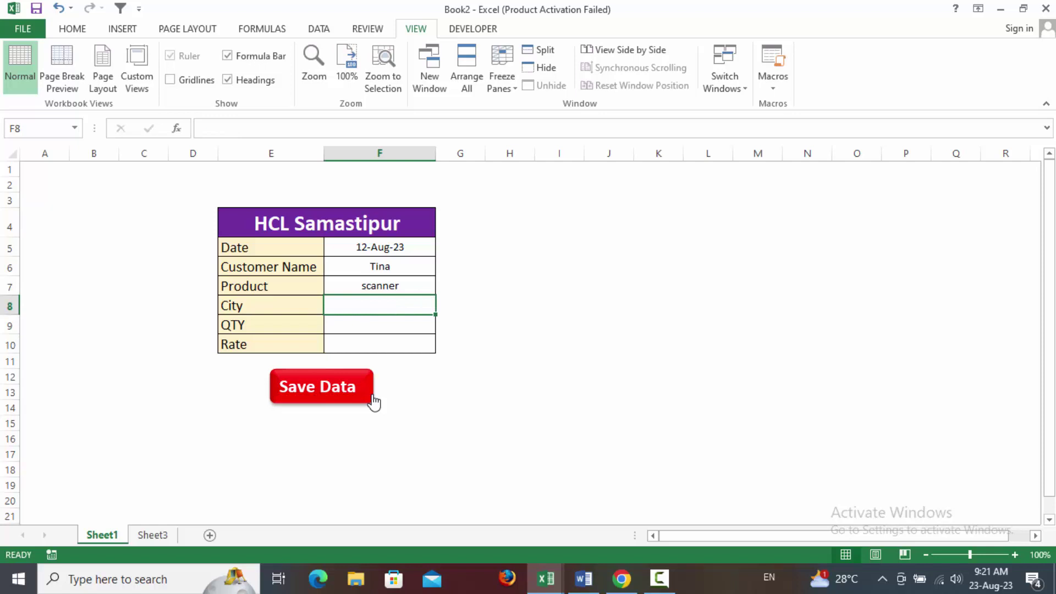
{"action": "type", "text": "Sitam"}
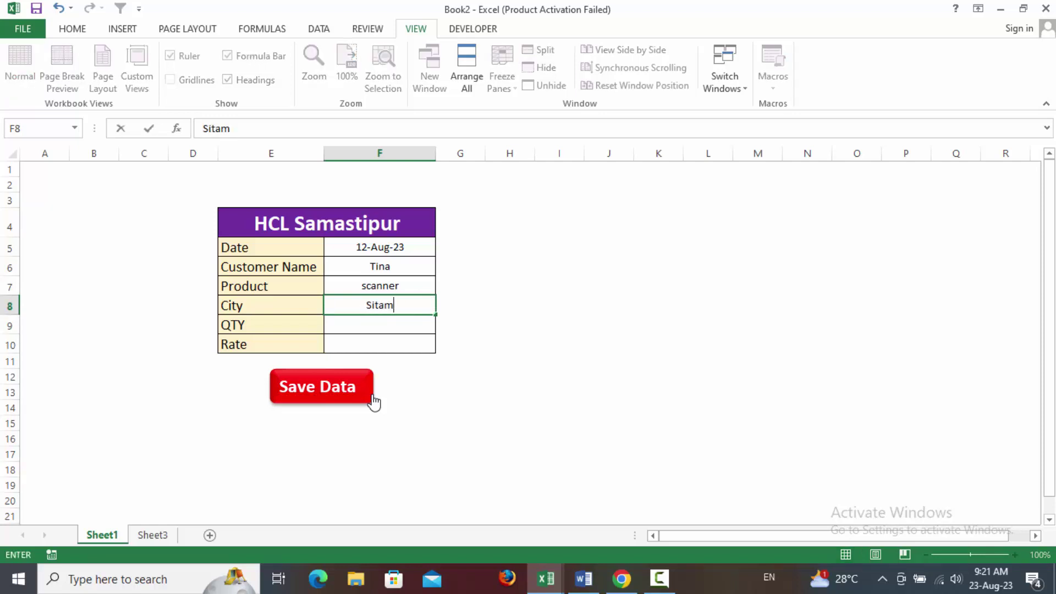
{"action": "type", "text": "adhi"}
{"action": "key", "text": "Return"}
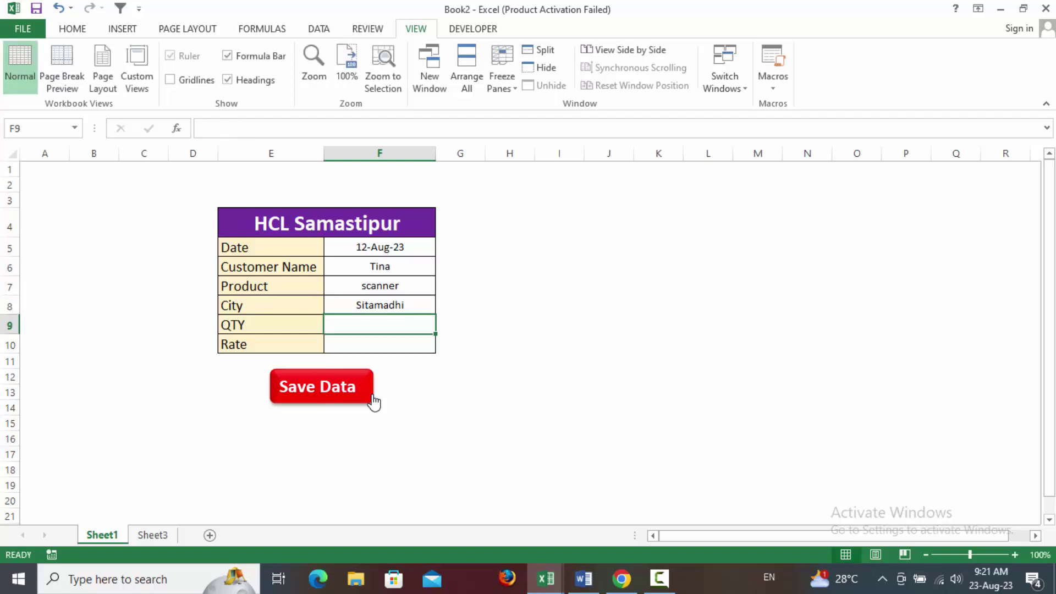
{"action": "type", "text": "20"}
{"action": "key", "text": "Return"}
{"action": "type", "text": "500"}
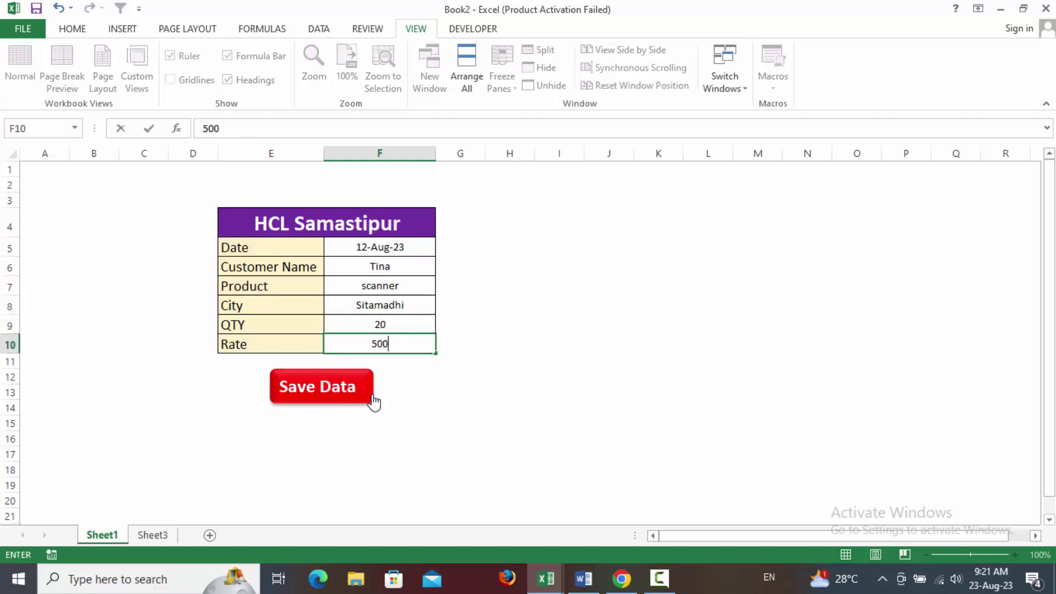
{"action": "type", "text": "0"}
{"action": "left_click", "coordinate": [424, 394]}
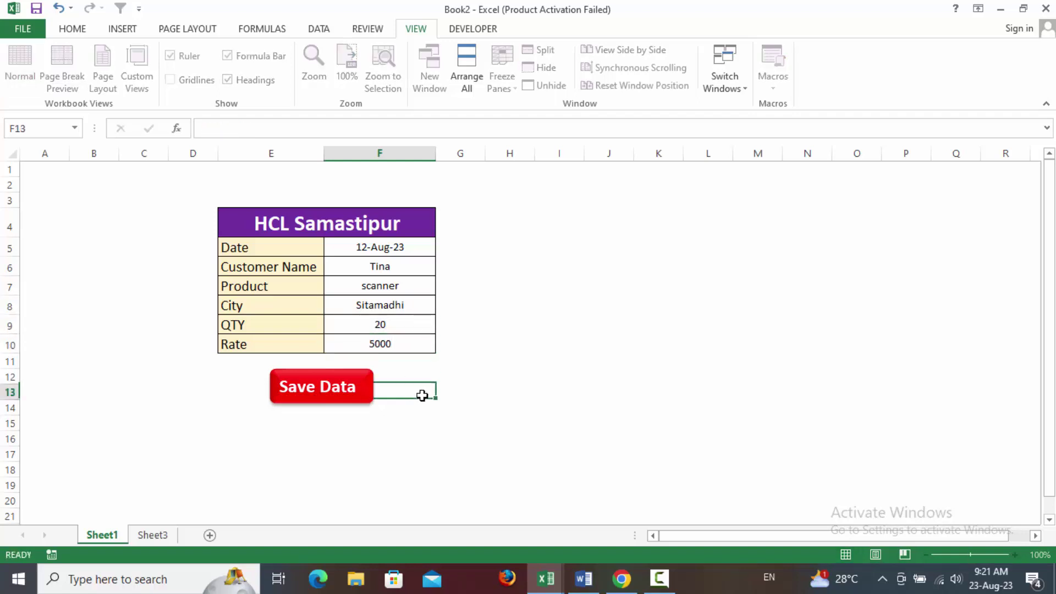
Step: Save the scanner record with the Save Data button and view both records on Sheet3
{"action": "left_click", "coordinate": [335, 397]}
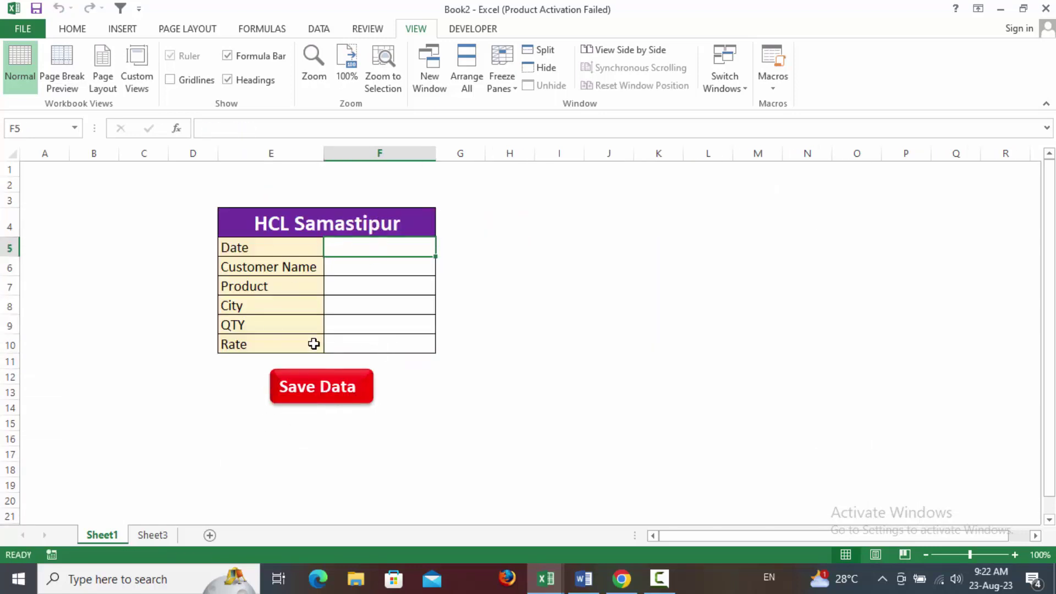
{"action": "left_click", "coordinate": [153, 533]}
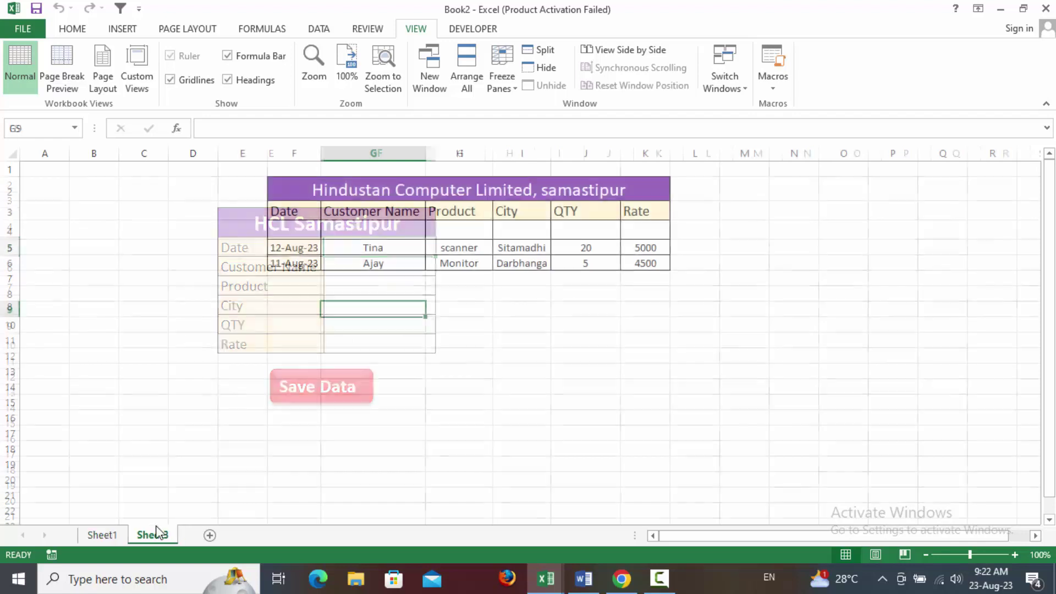